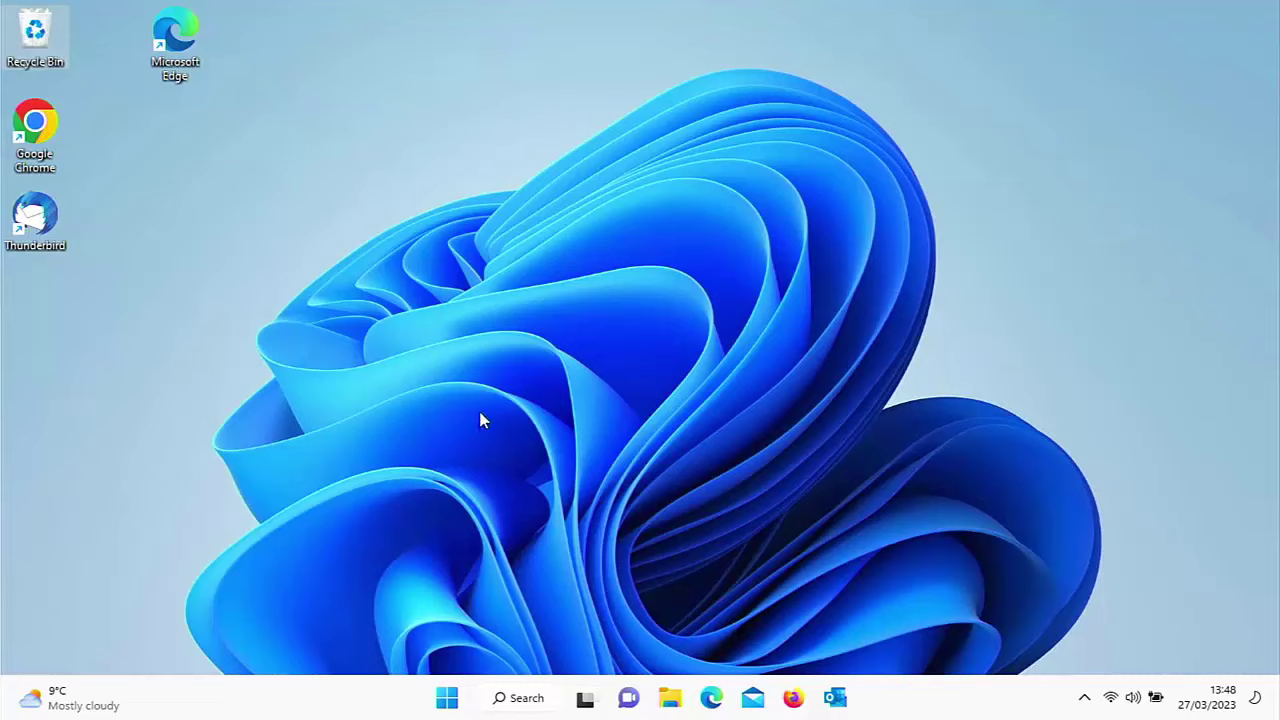
Step: Open Google Chrome and go to partitionwizard.com
double_click(50, 126)
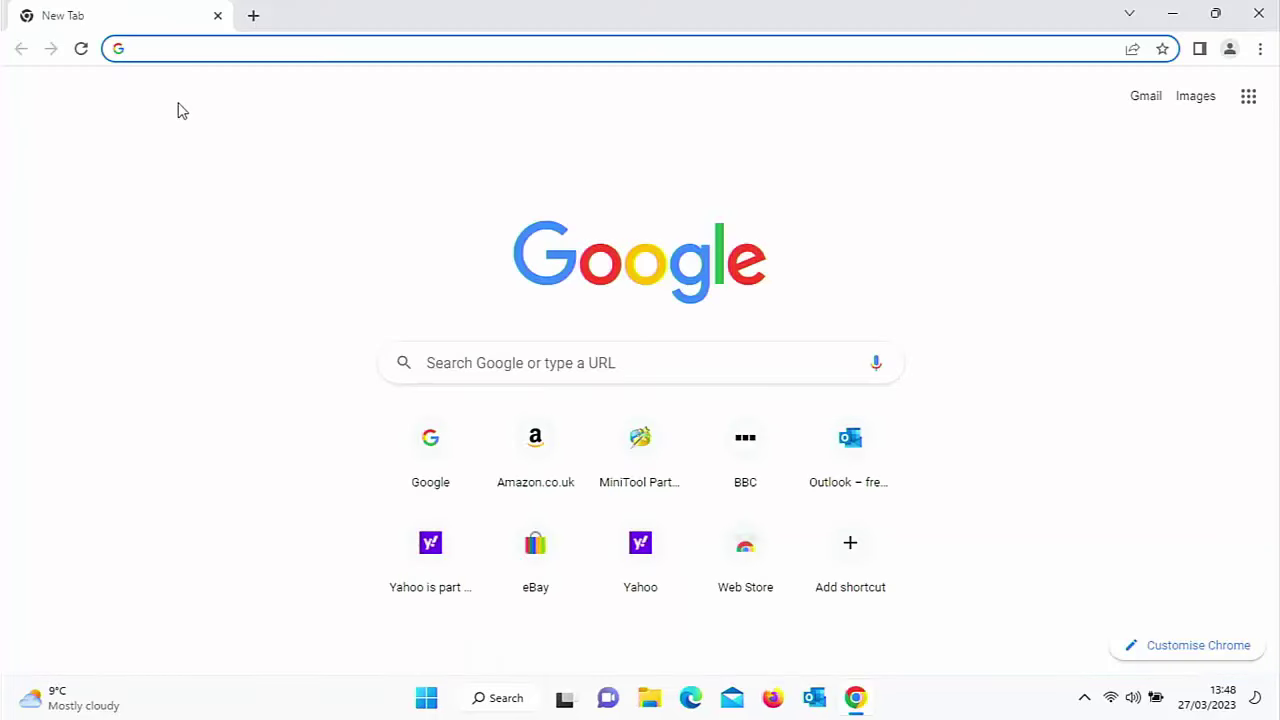
click(172, 51)
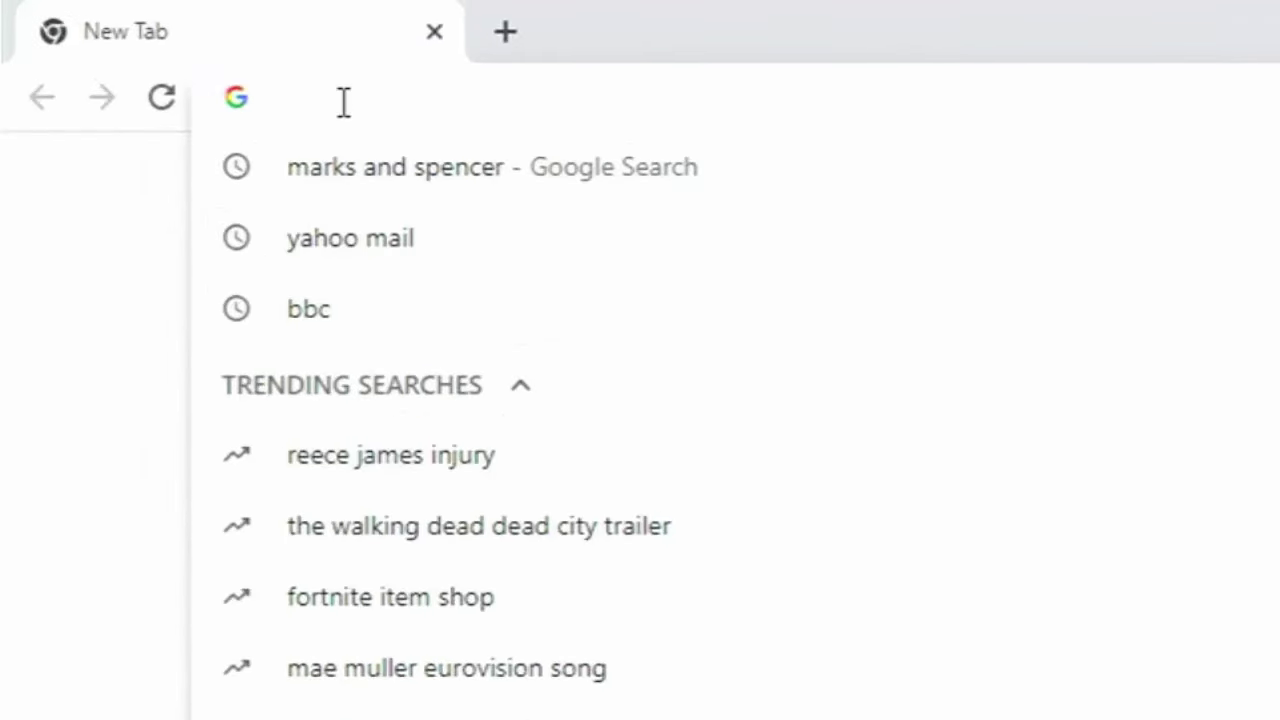
text(partitionwizard.com)
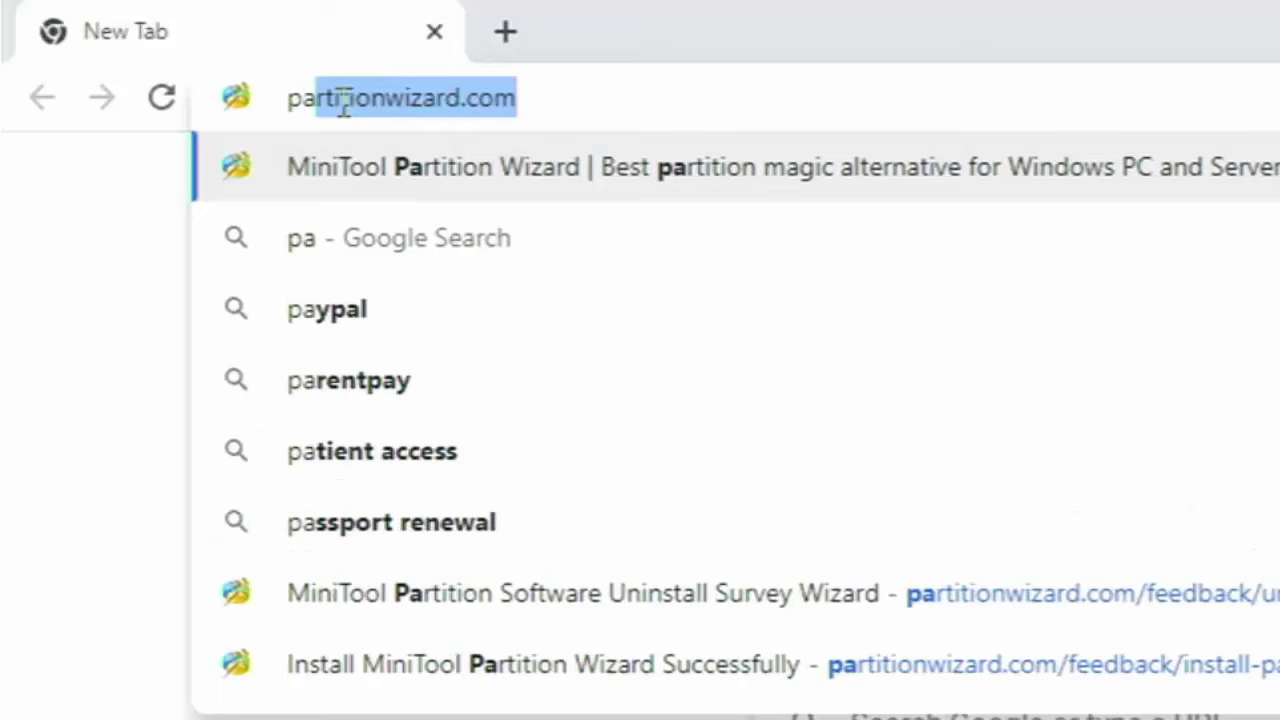
click(532, 100)
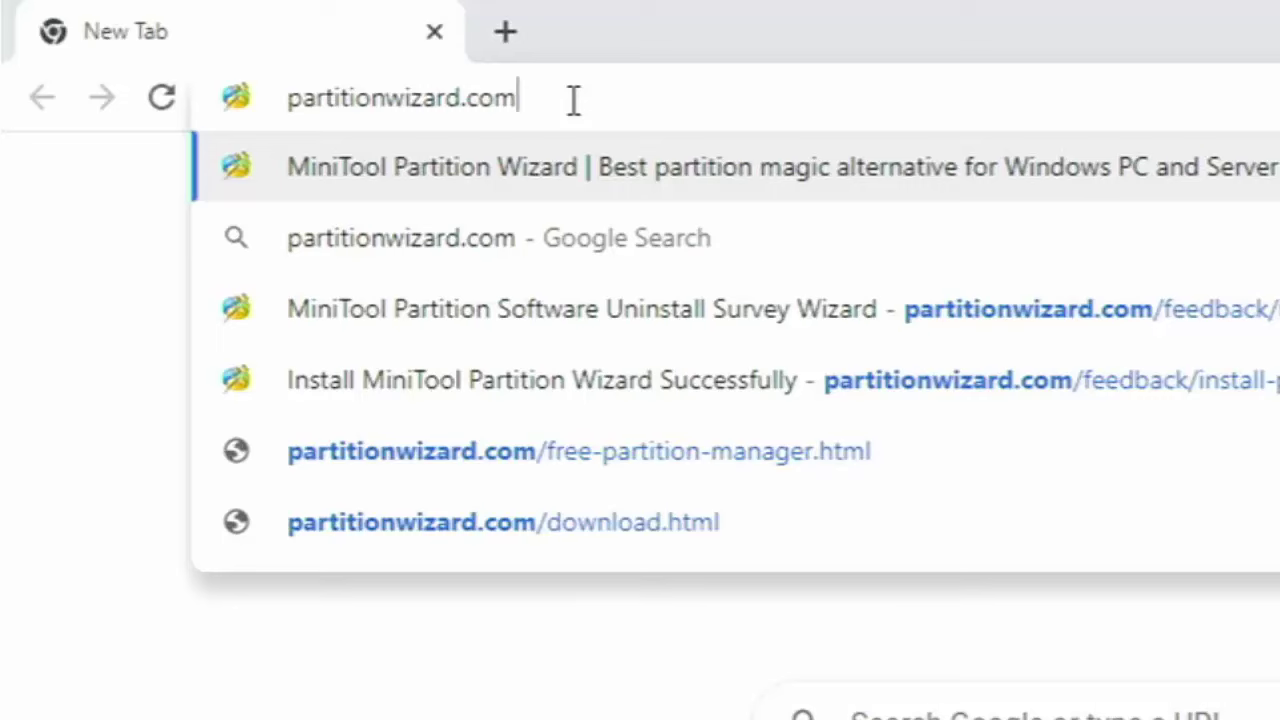
key(Return)
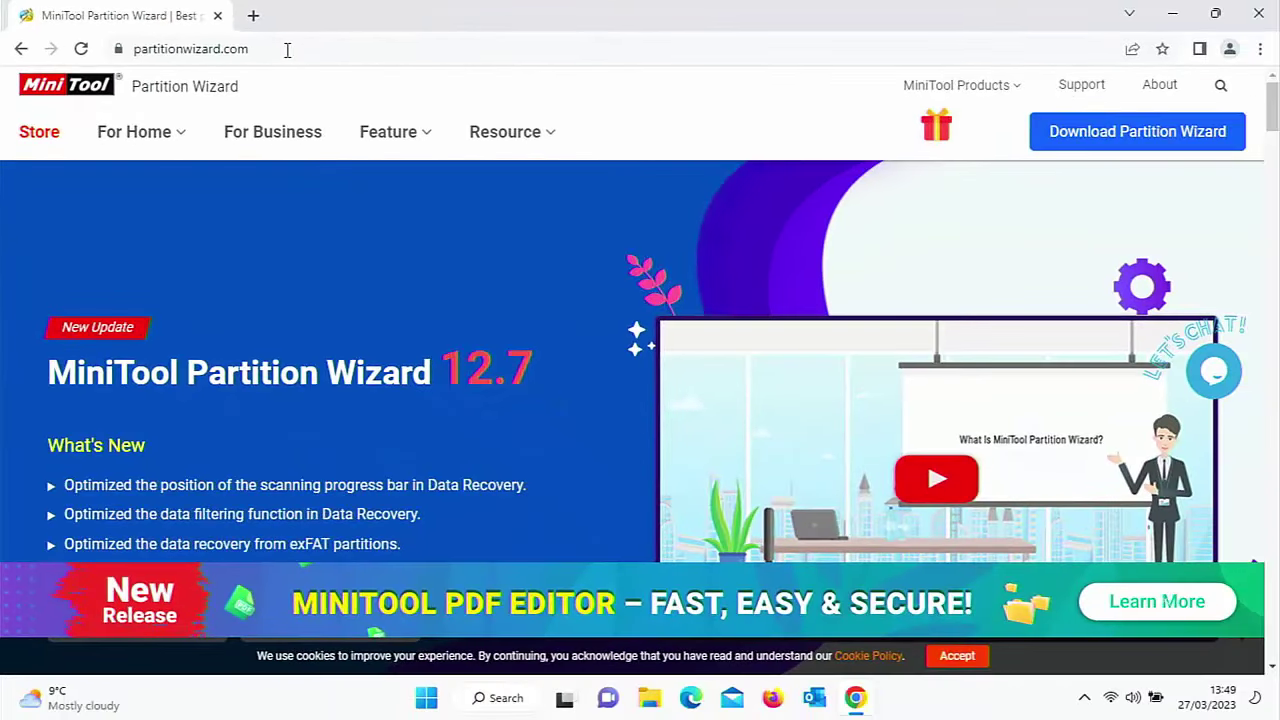
Step: Download the Partition Wizard Free installer from the home products section and close the browser
mouse_move(171, 132)
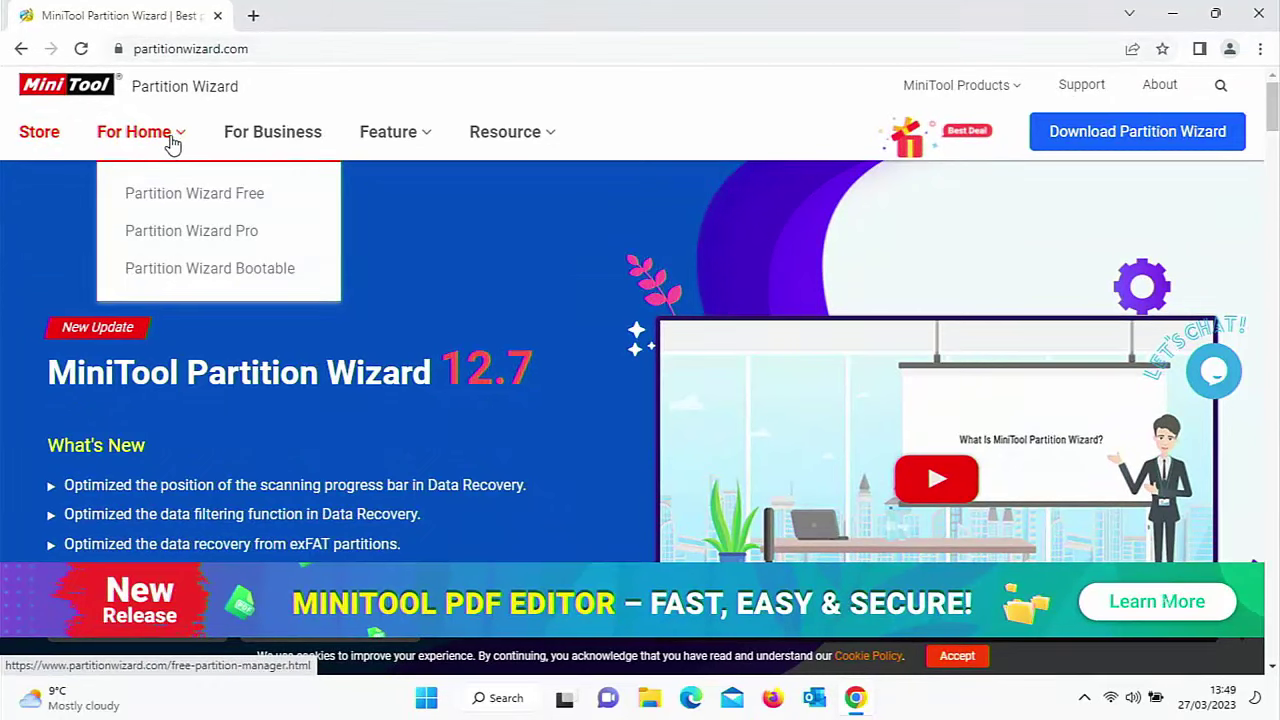
click(193, 197)
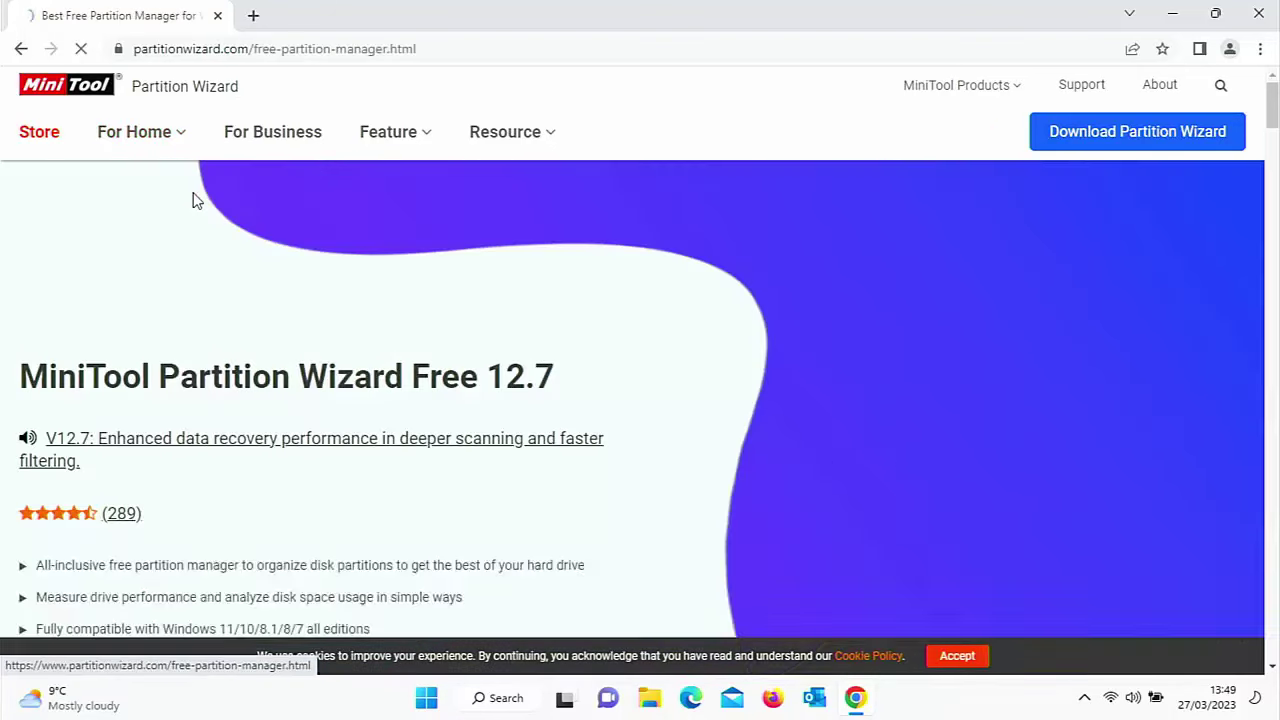
scroll(171, 277, down, 5)
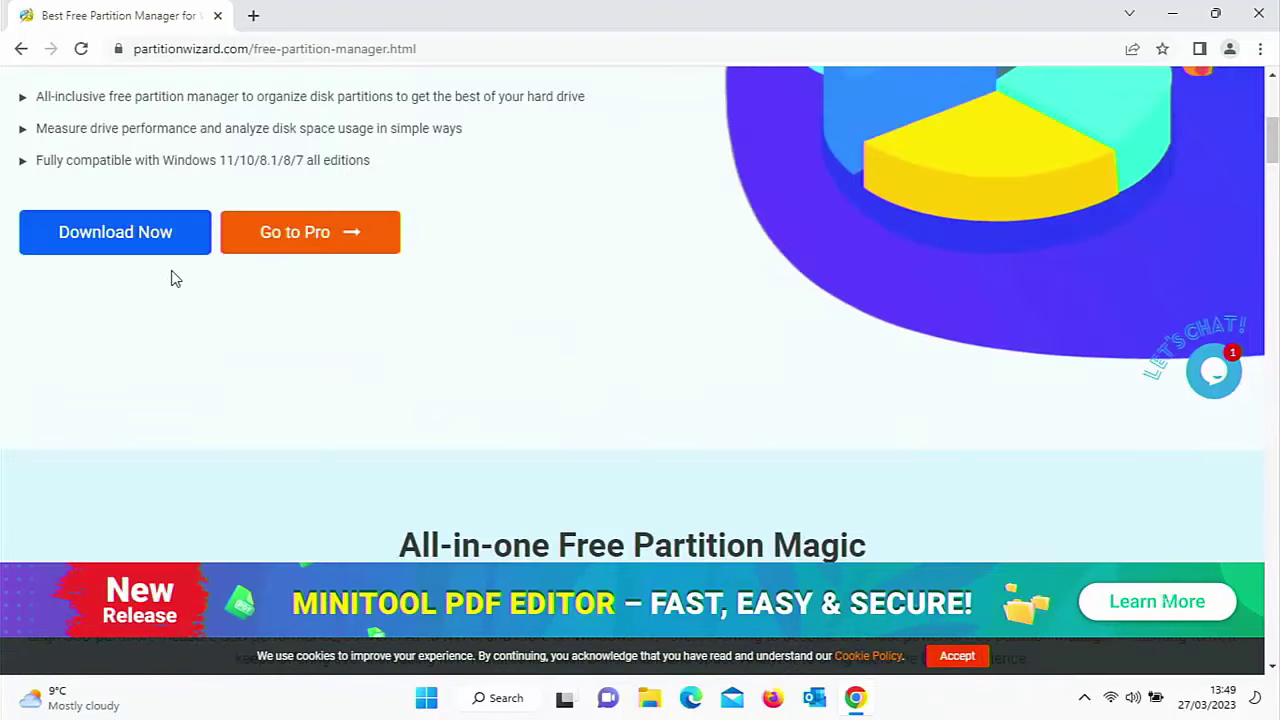
click(152, 250)
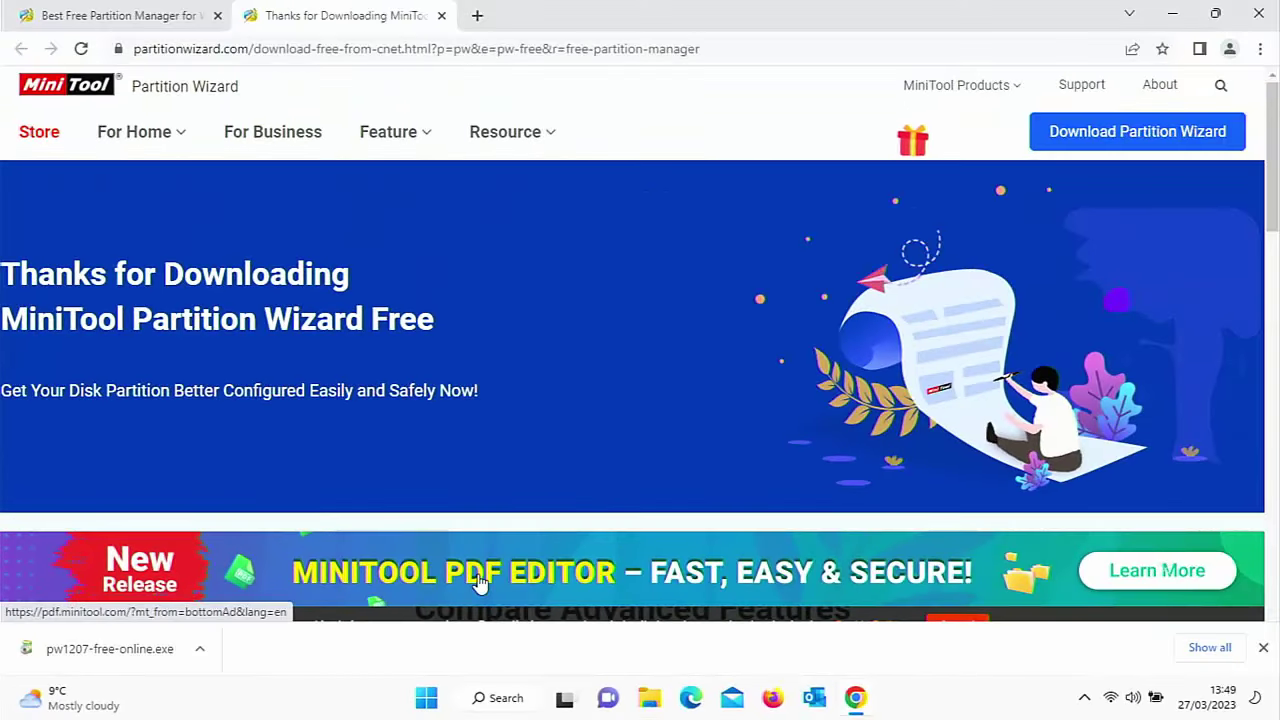
click(1261, 15)
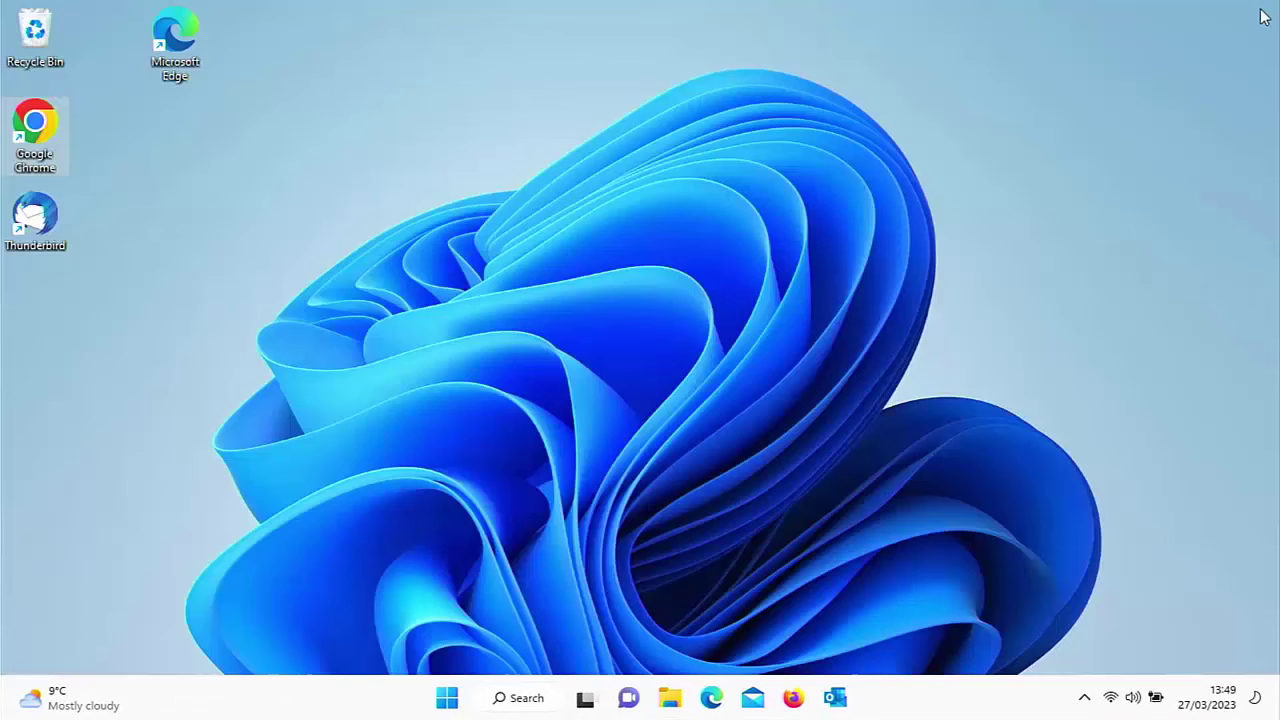
Step: Run the pw1207-free-online installer from the Downloads folder and allow it to make changes to the device
click(670, 697)
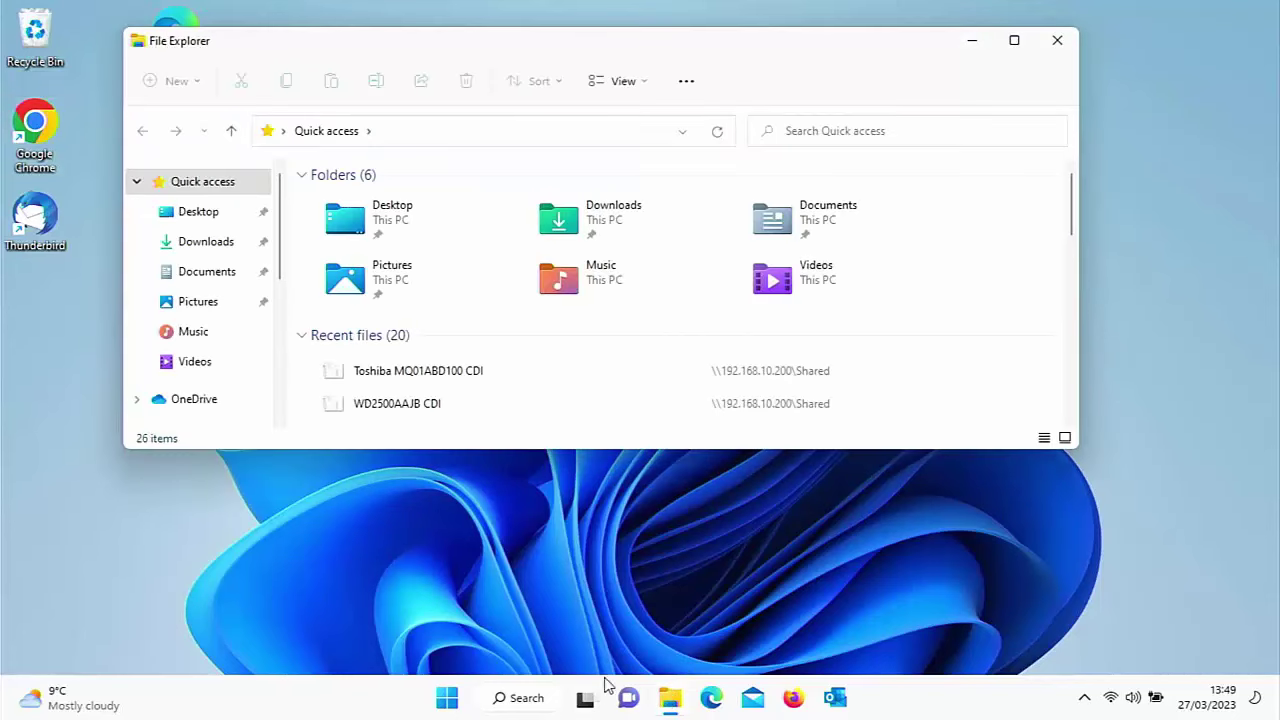
click(190, 250)
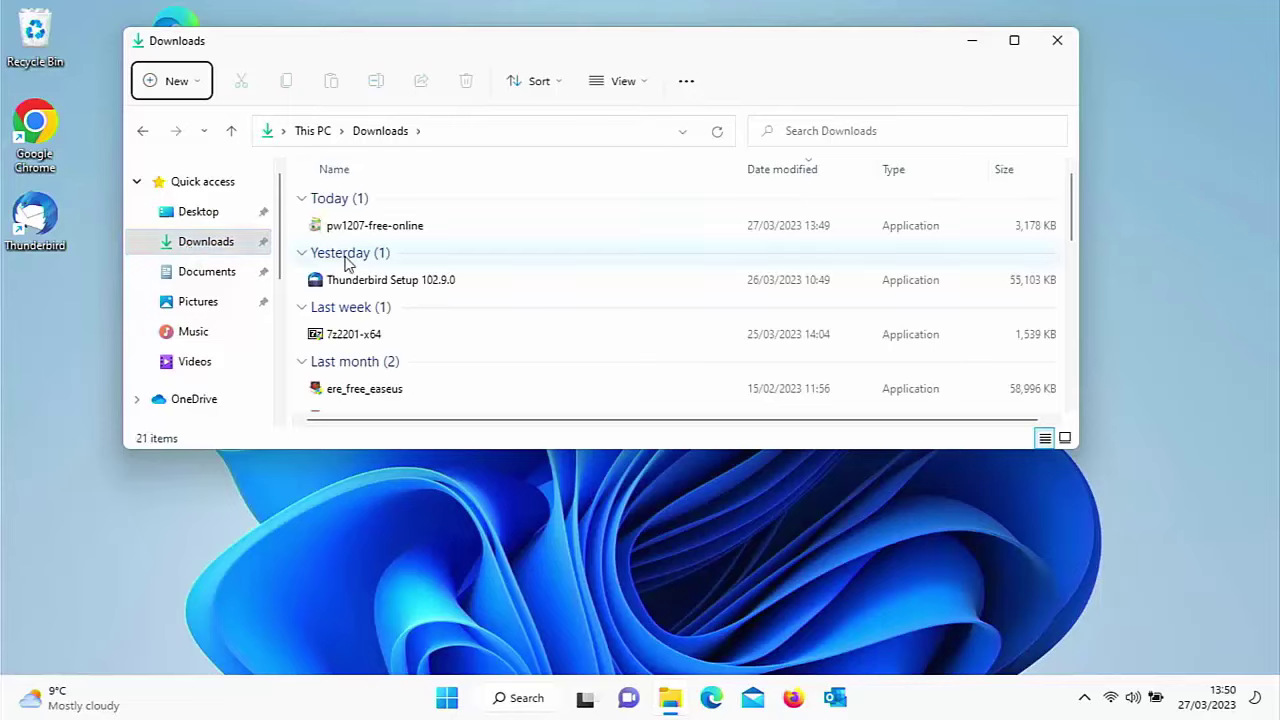
mouse_move(362, 236)
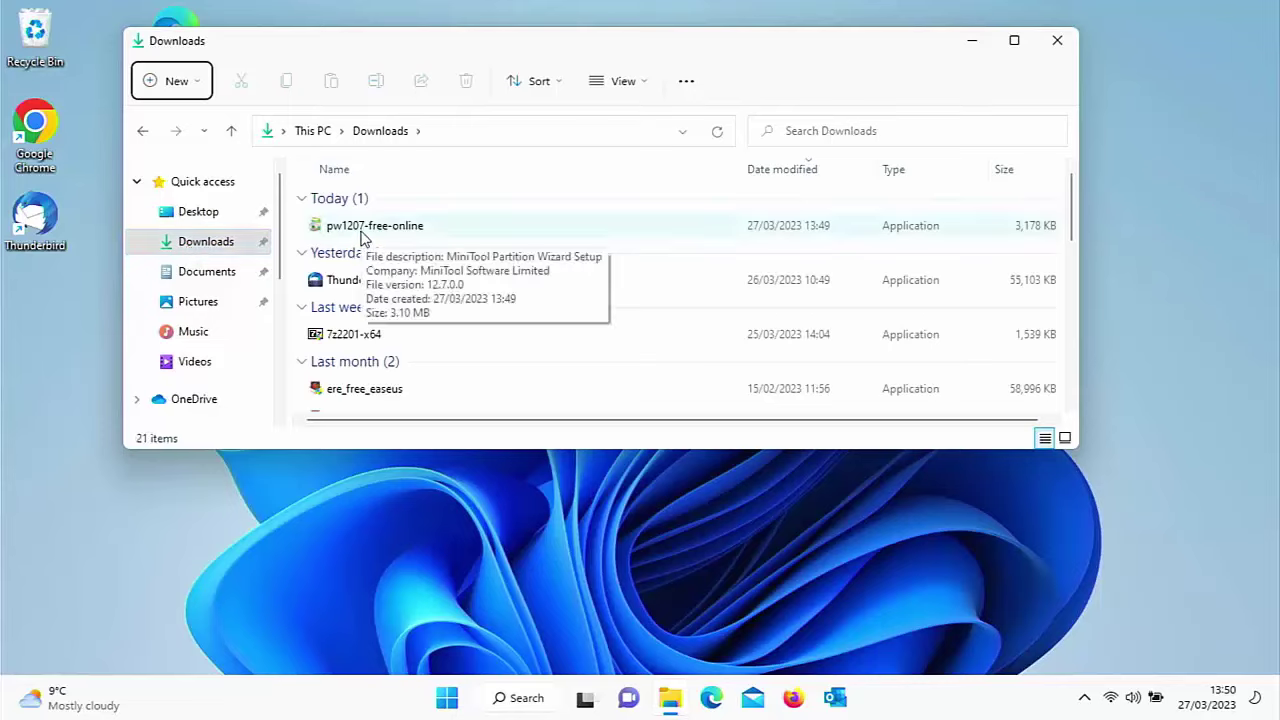
click(383, 232)
double_click(383, 230)
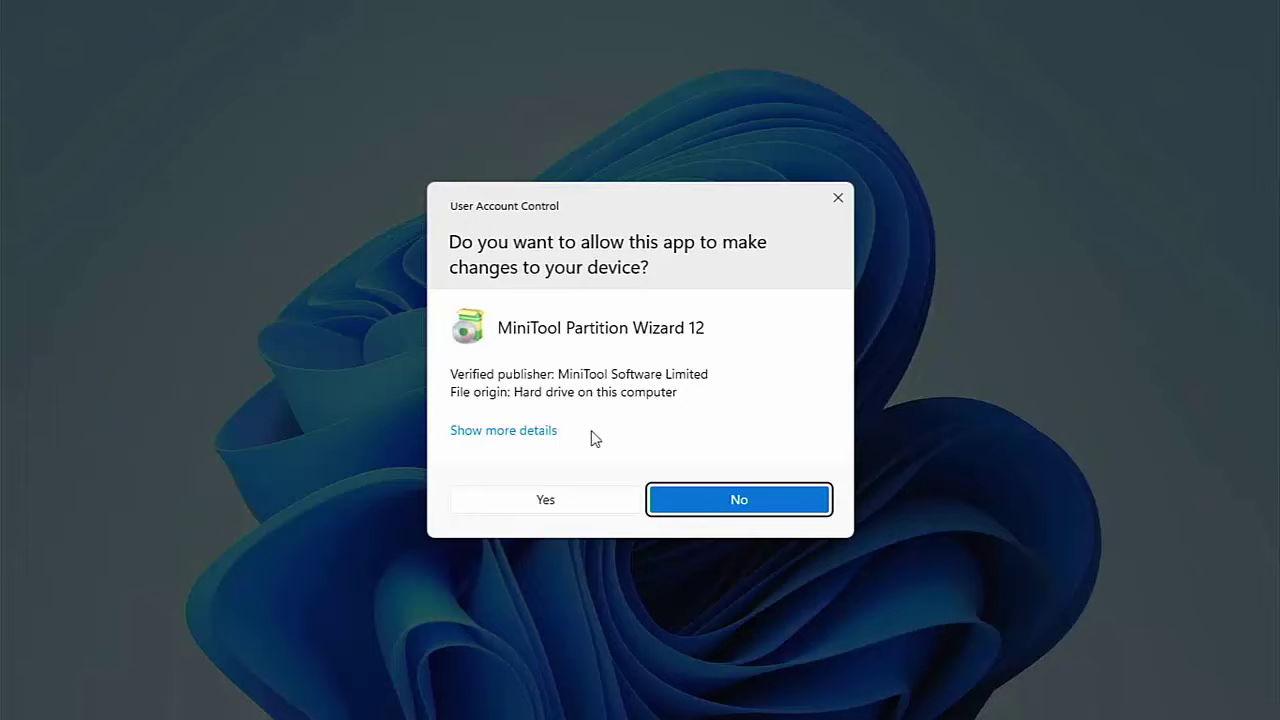
click(568, 509)
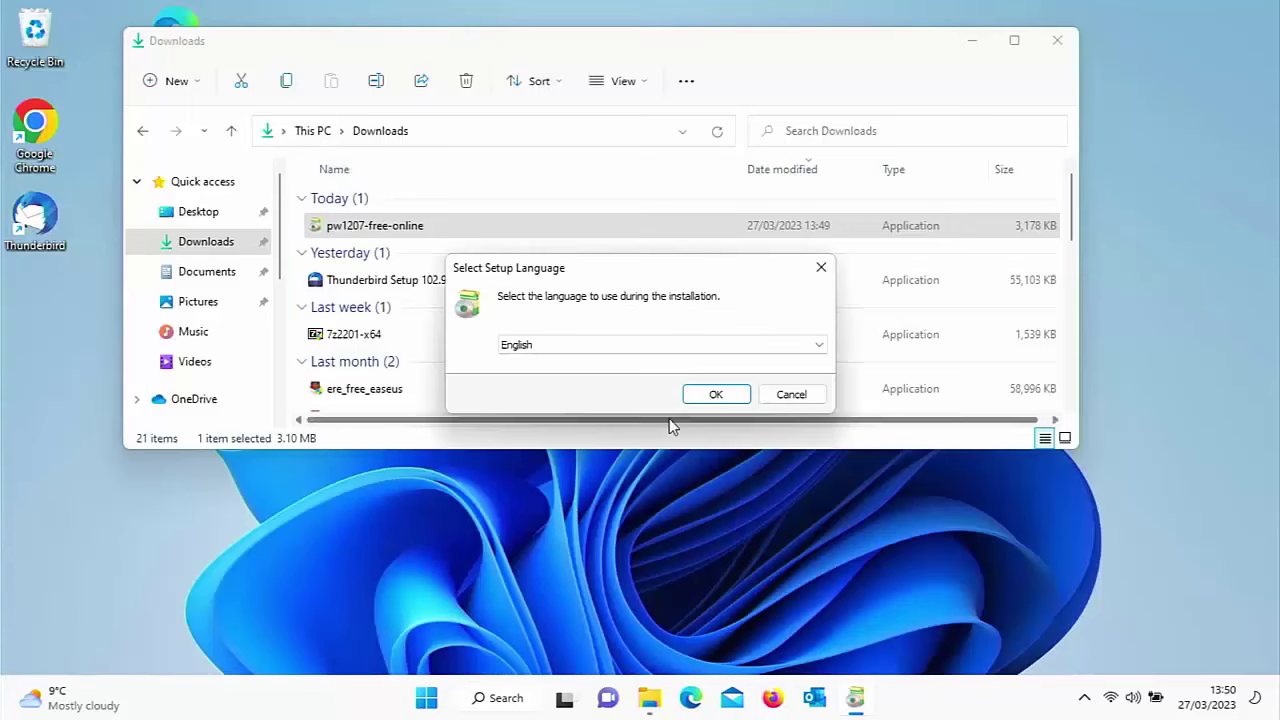
Step: Choose English as the setup language and continue installing the free edition instead of the Pro trial
click(695, 350)
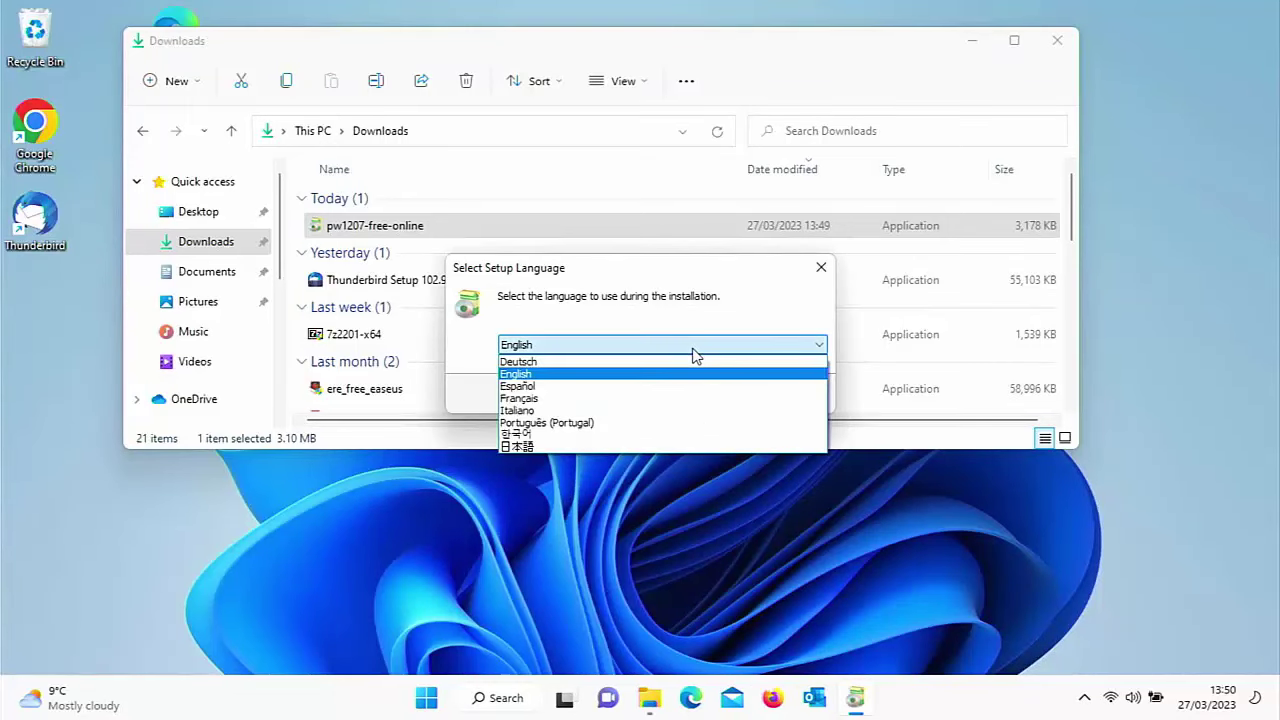
click(680, 374)
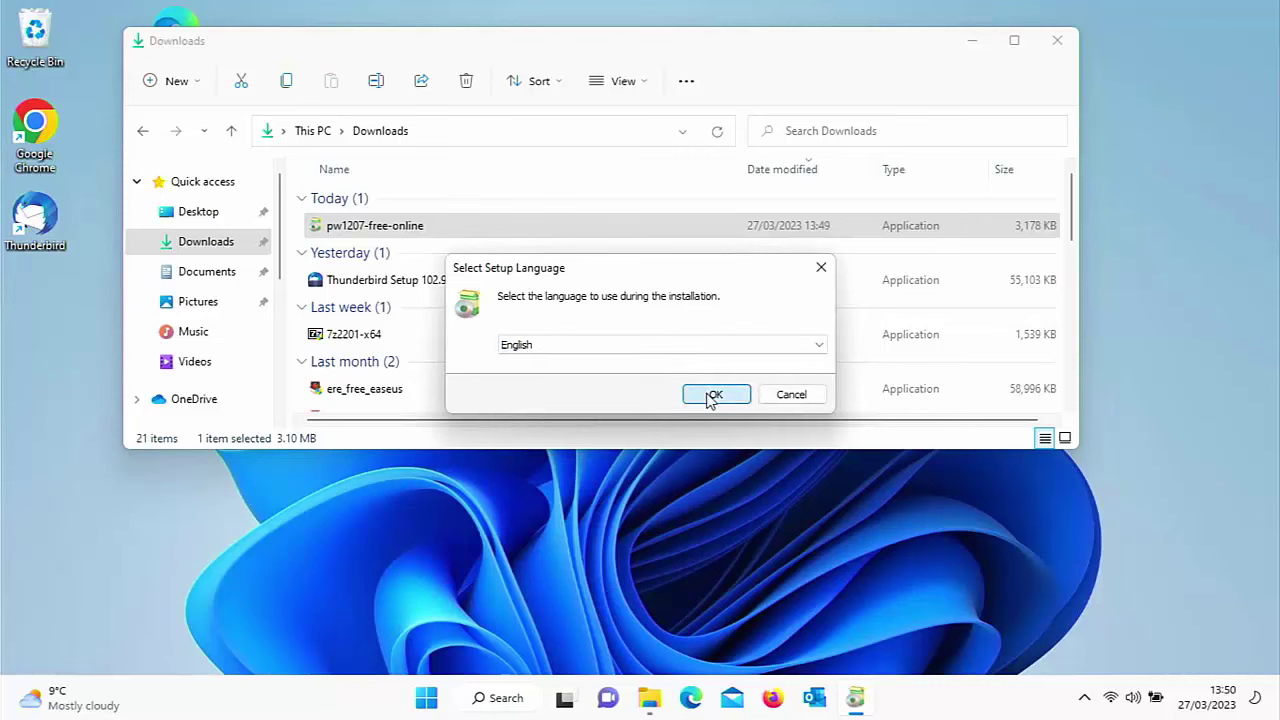
click(712, 396)
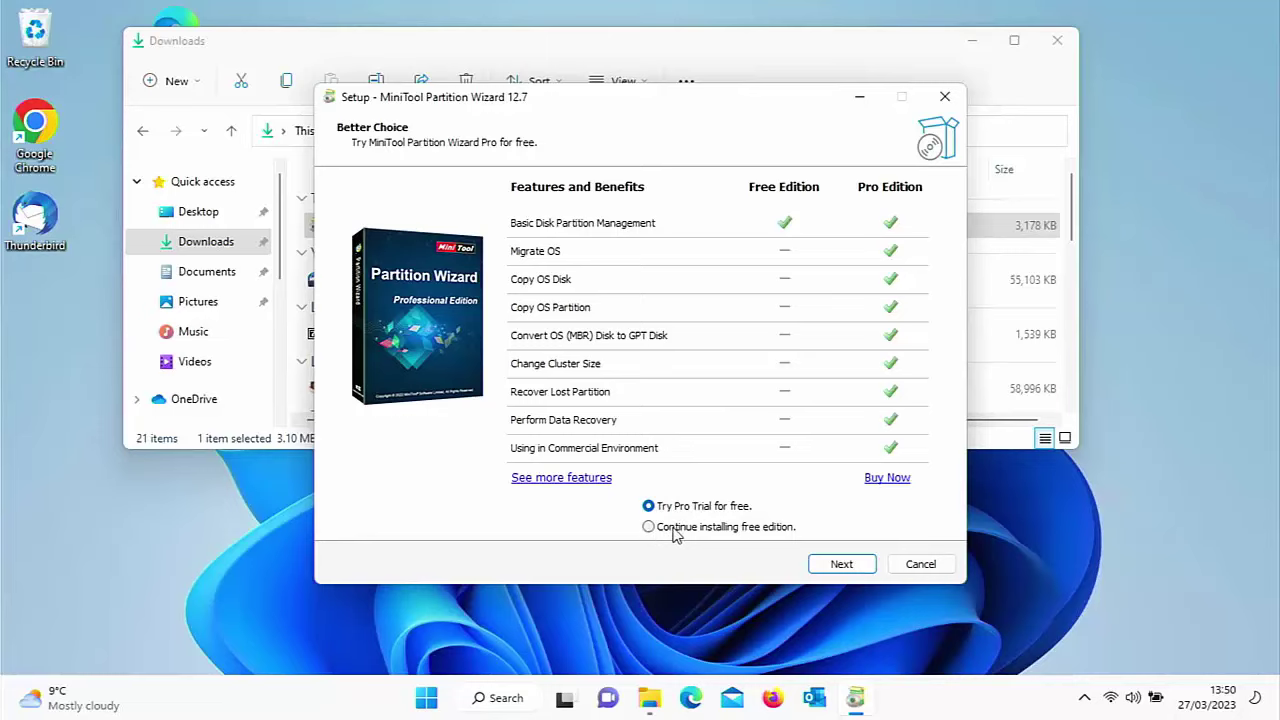
click(673, 533)
click(841, 565)
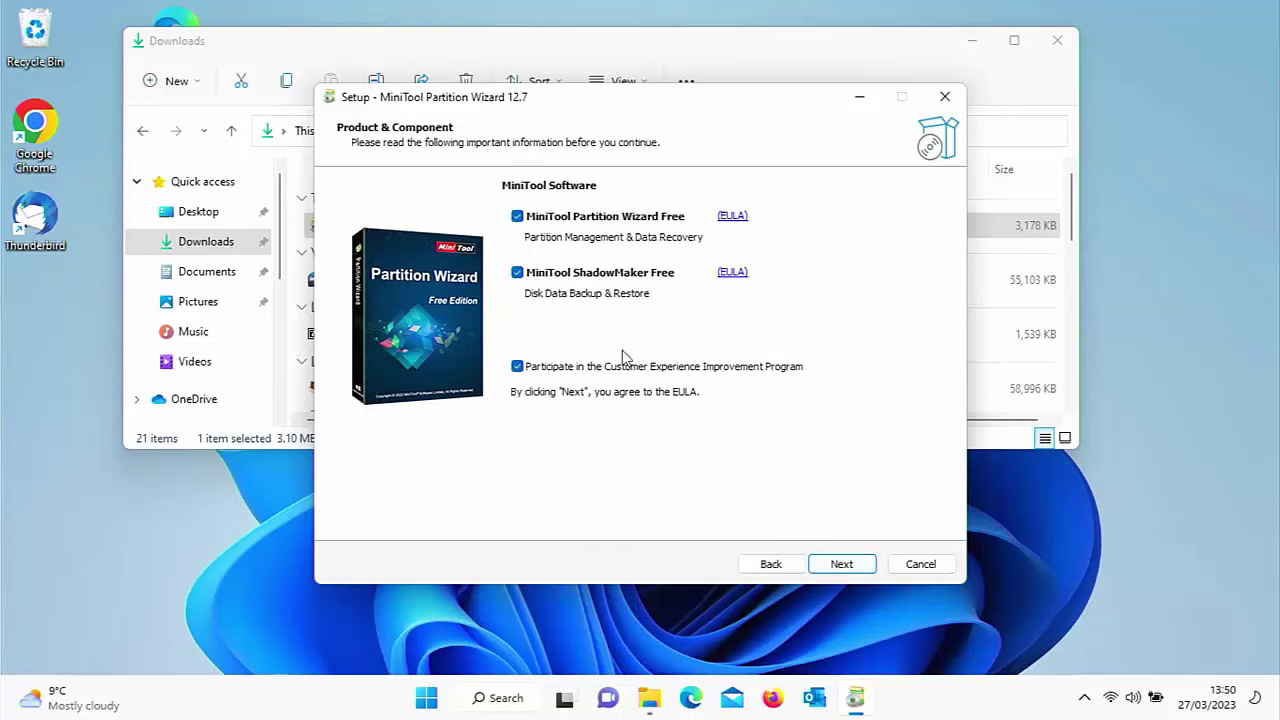
Step: Exclude MiniTool ShadowMaker Free and opt out of the Customer Experience Improvement Program, accepting the EULA
click(517, 273)
click(519, 368)
click(841, 565)
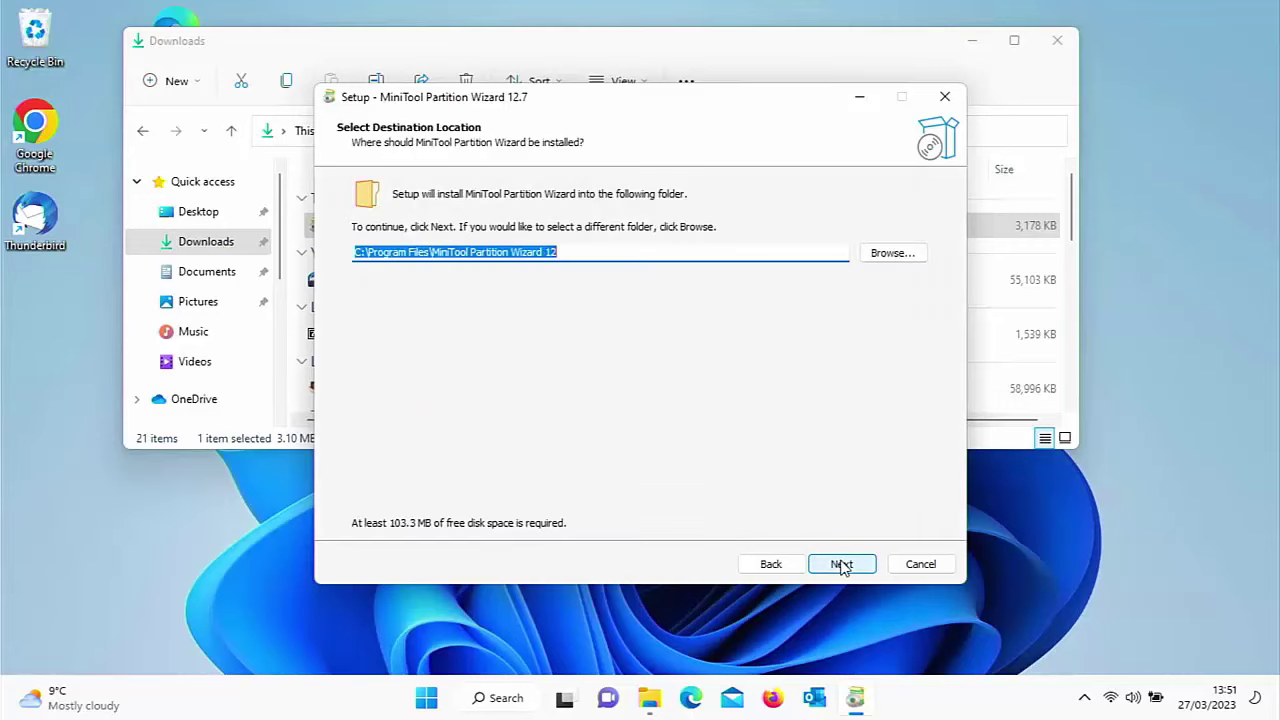
Step: Install into the existing folder C:\Program Files\MiniTool Partition Wizard 12, then finish setup and launch the program
click(841, 565)
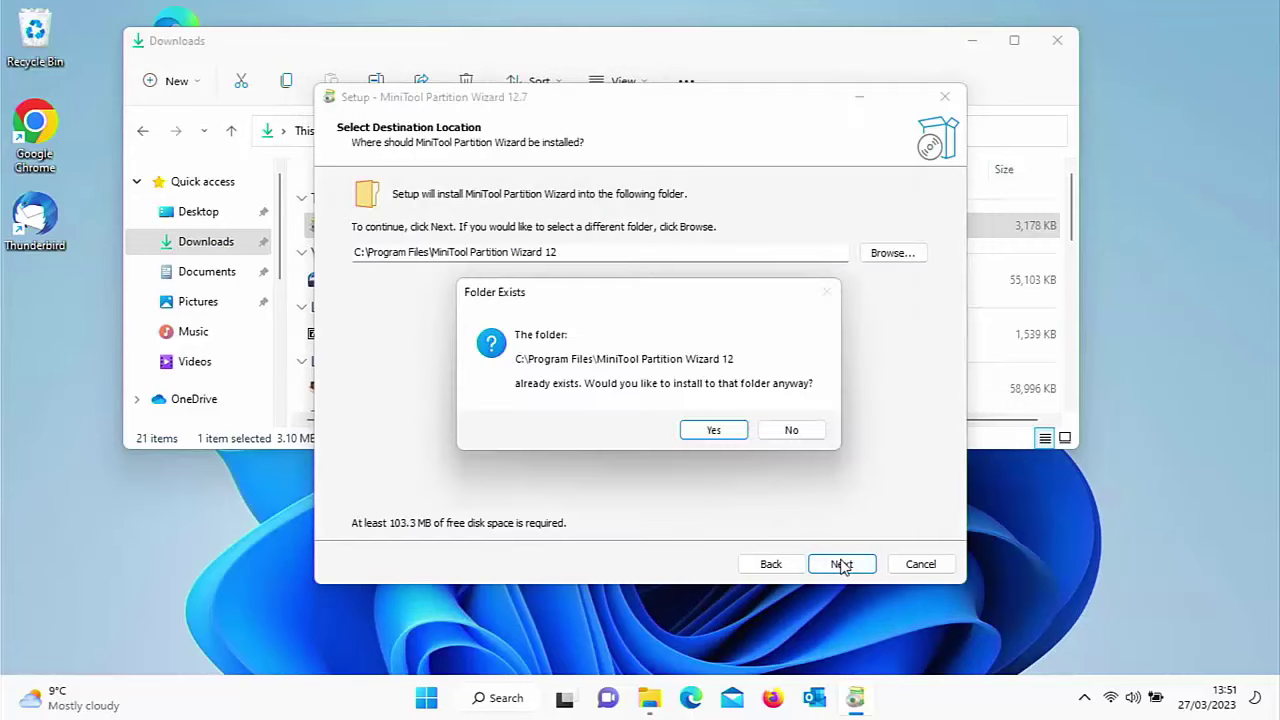
click(714, 431)
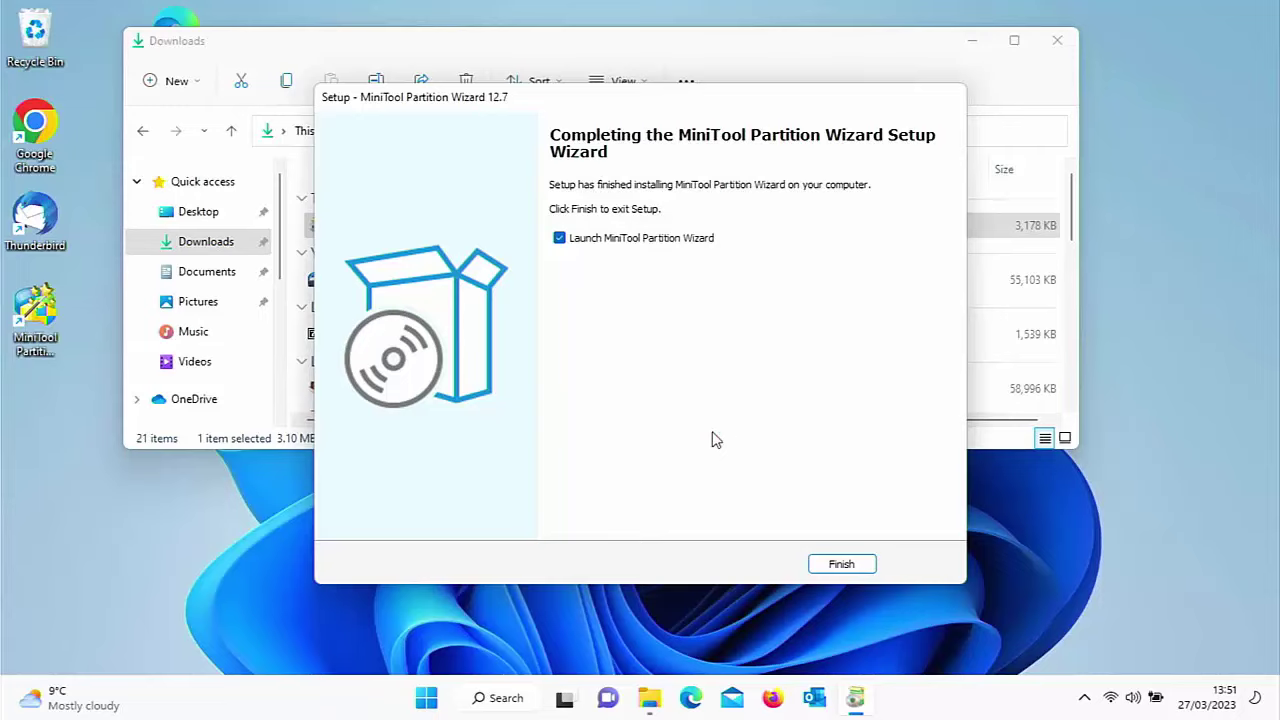
click(845, 570)
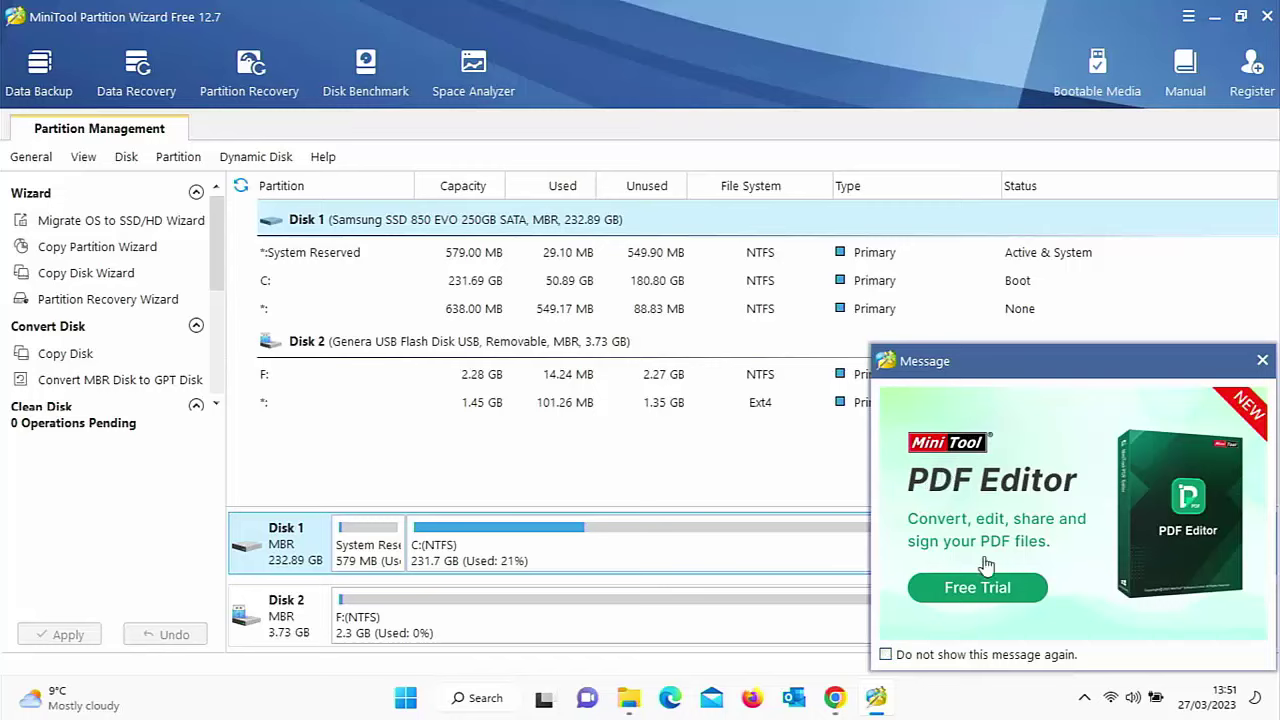
Step: Dismiss the PDF Editor promotion so it is not shown again, and select the F: partition on Disk 2
click(886, 656)
click(1262, 360)
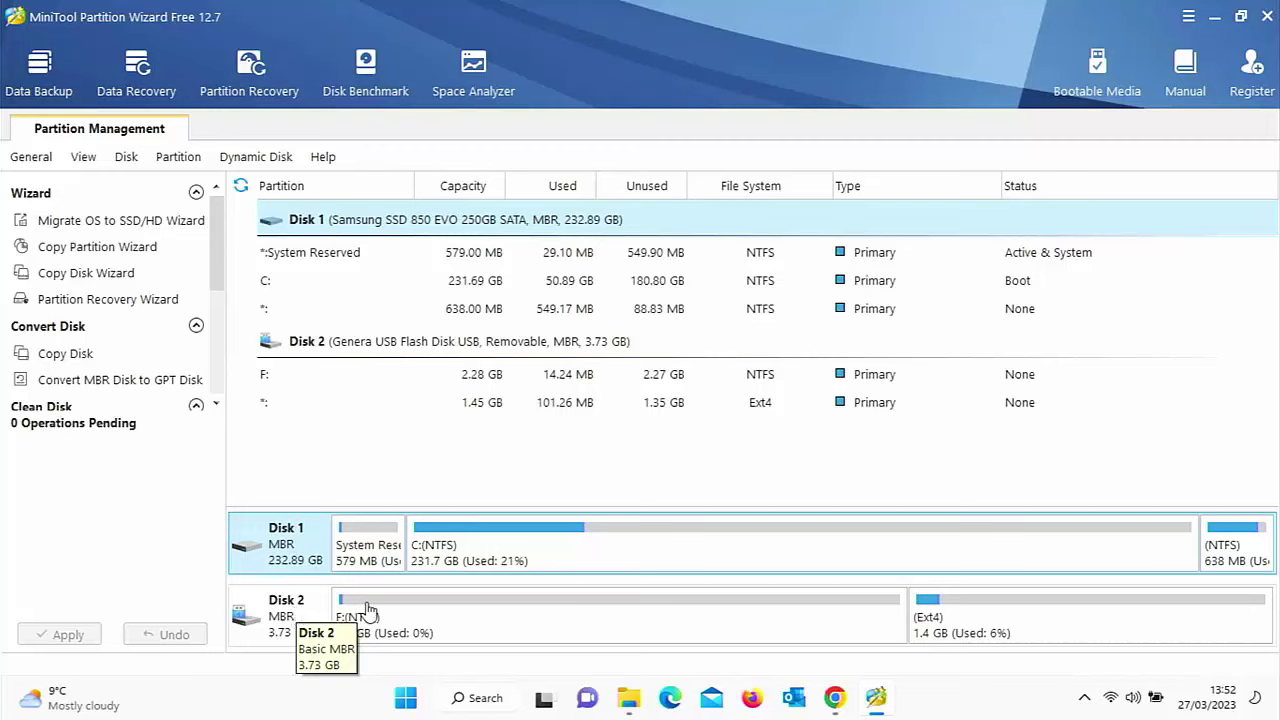
click(464, 619)
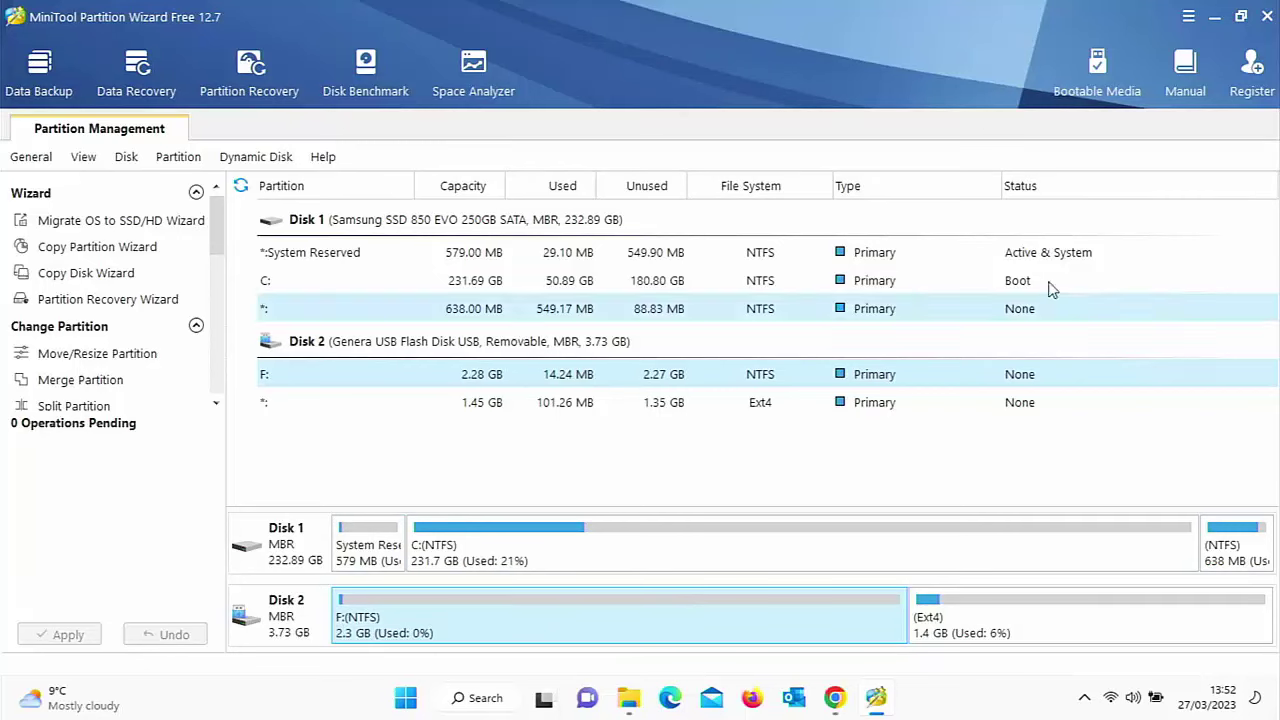
Step: Close MiniTool Partition Wizard, the browser's installation thank-you page and the Downloads window
click(1267, 17)
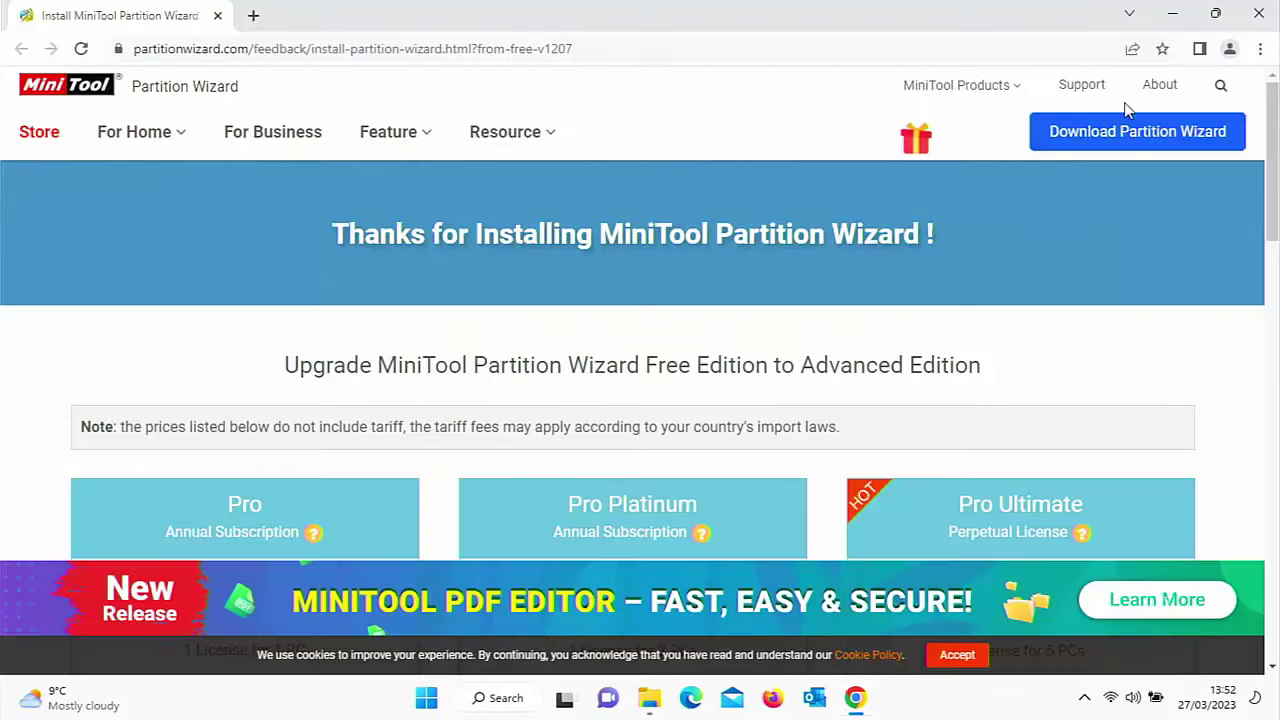
click(1275, 8)
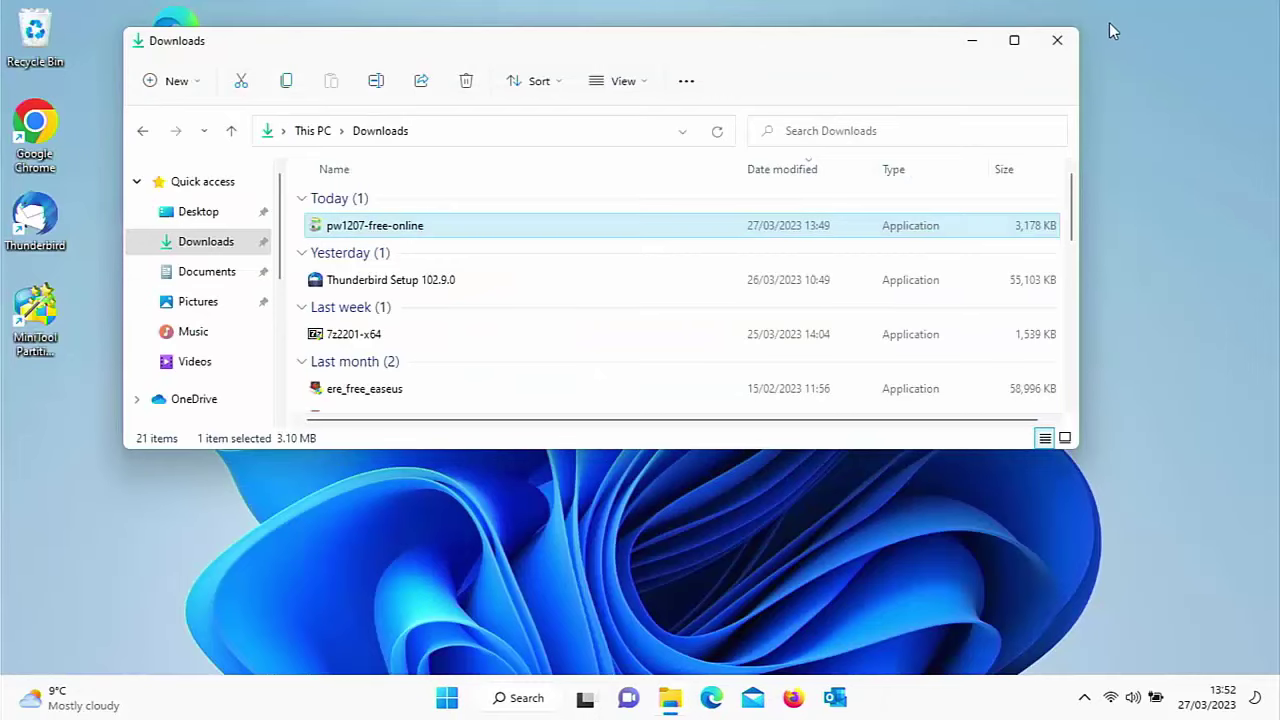
click(1057, 40)
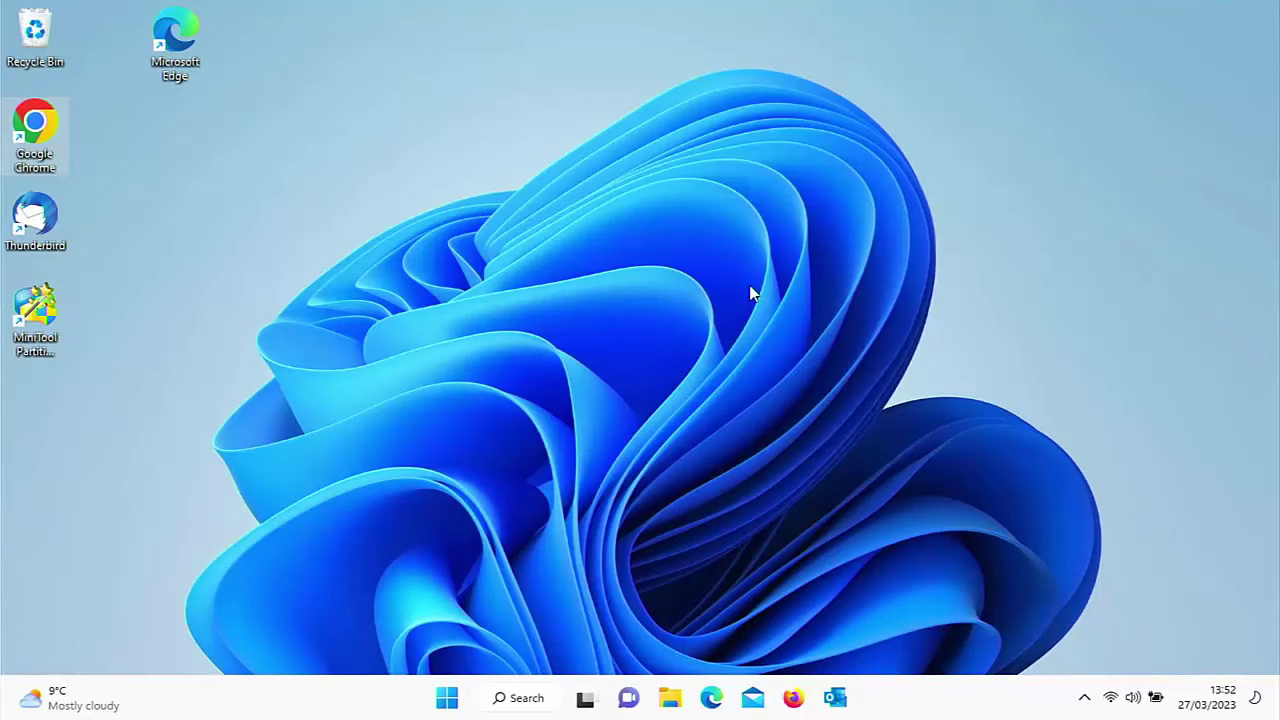
Step: Launch MiniTool Partition Wizard from the desktop with administrator approval, check the listed disks, and quit the program
double_click(40, 310)
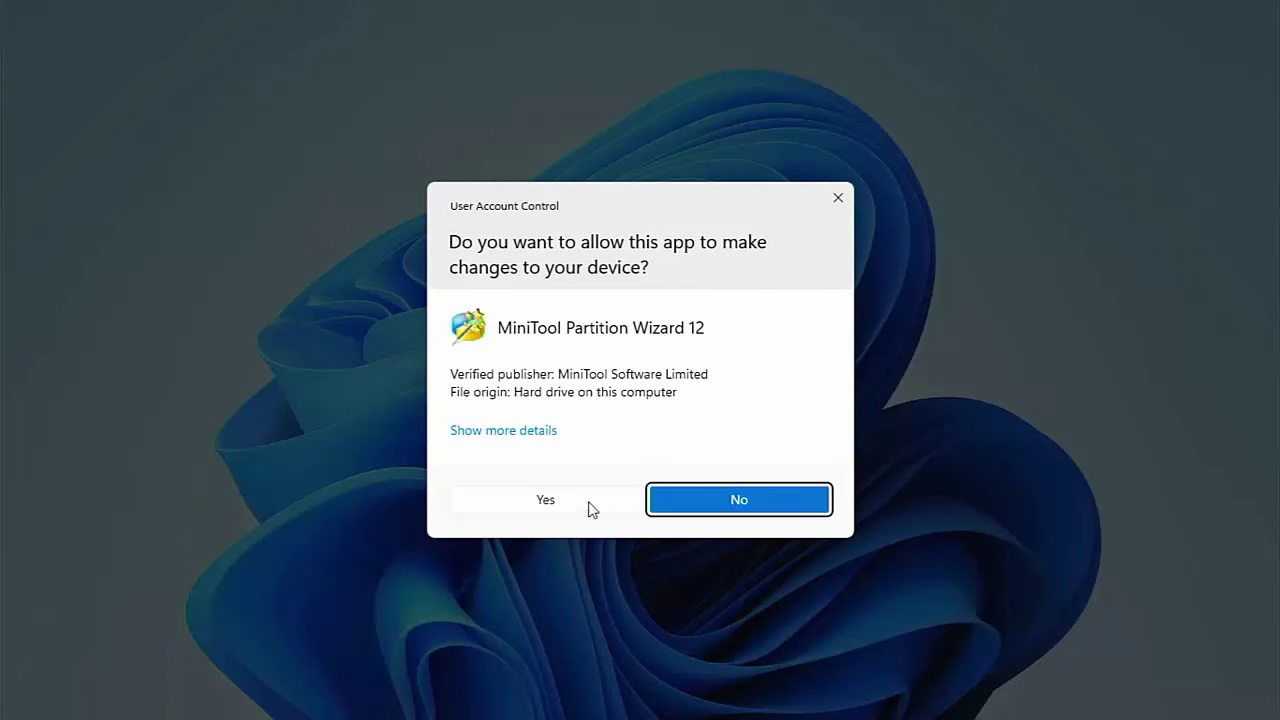
click(588, 504)
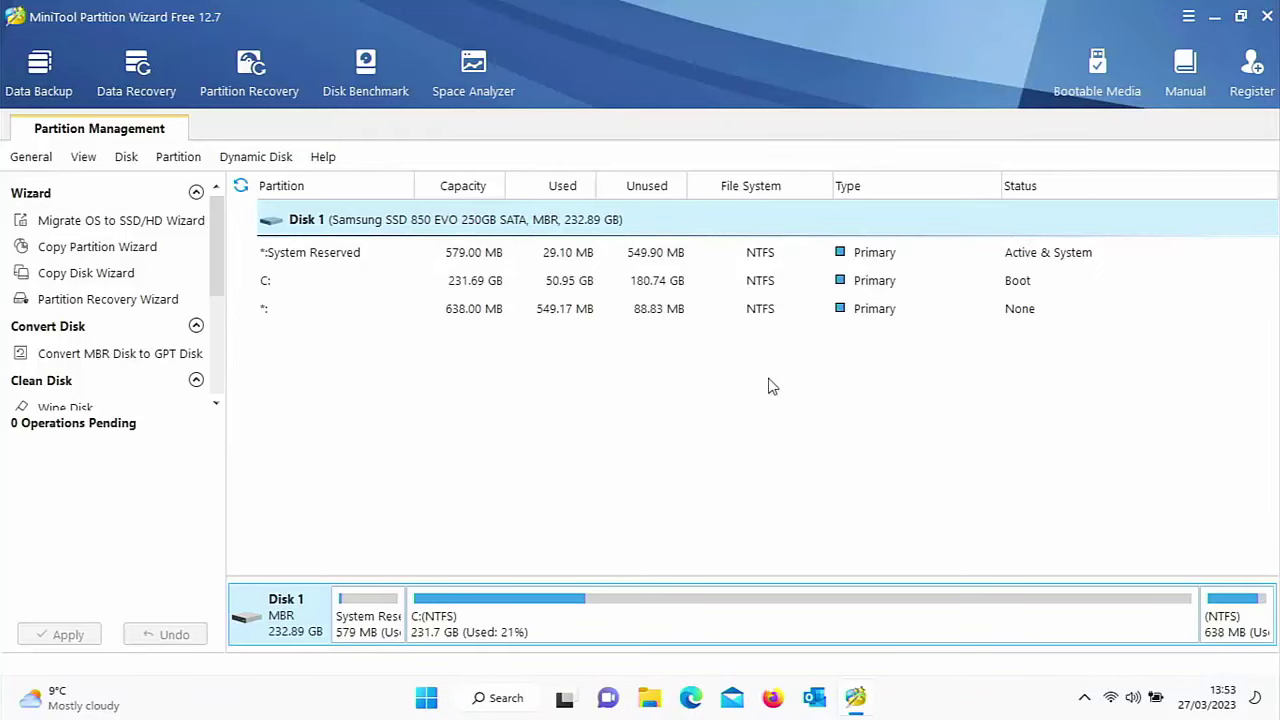
click(1266, 16)
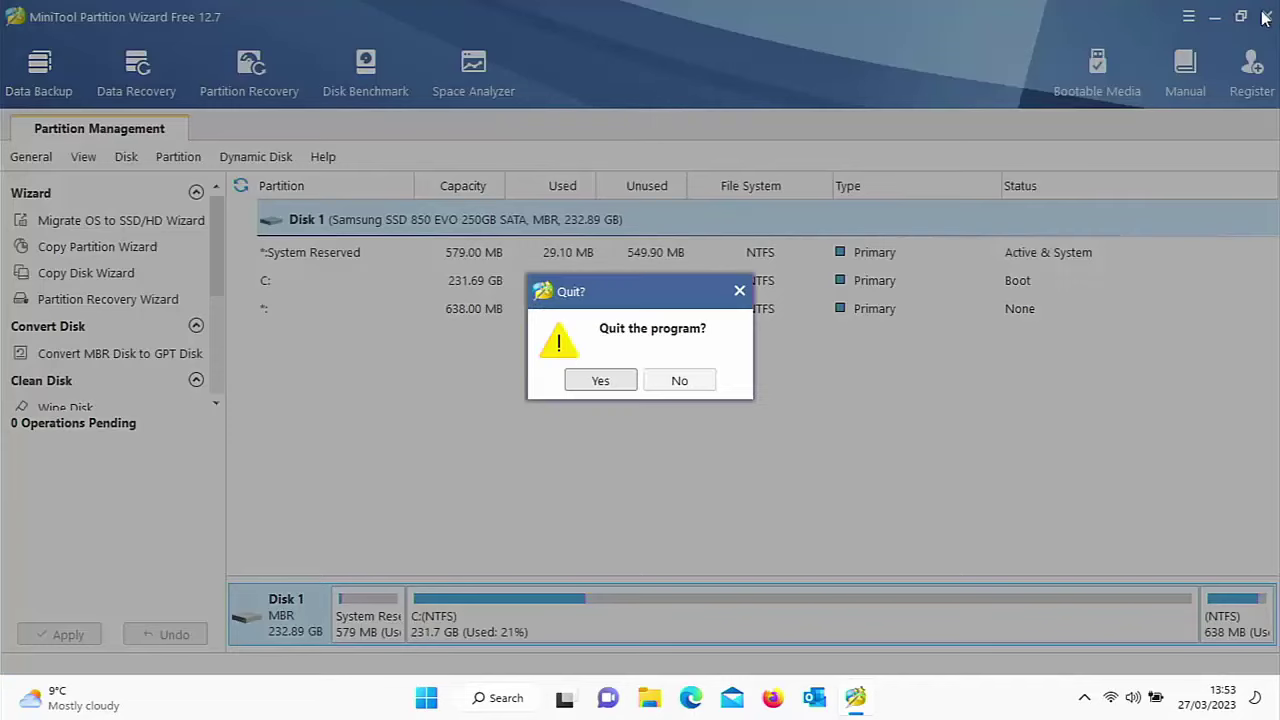
click(621, 376)
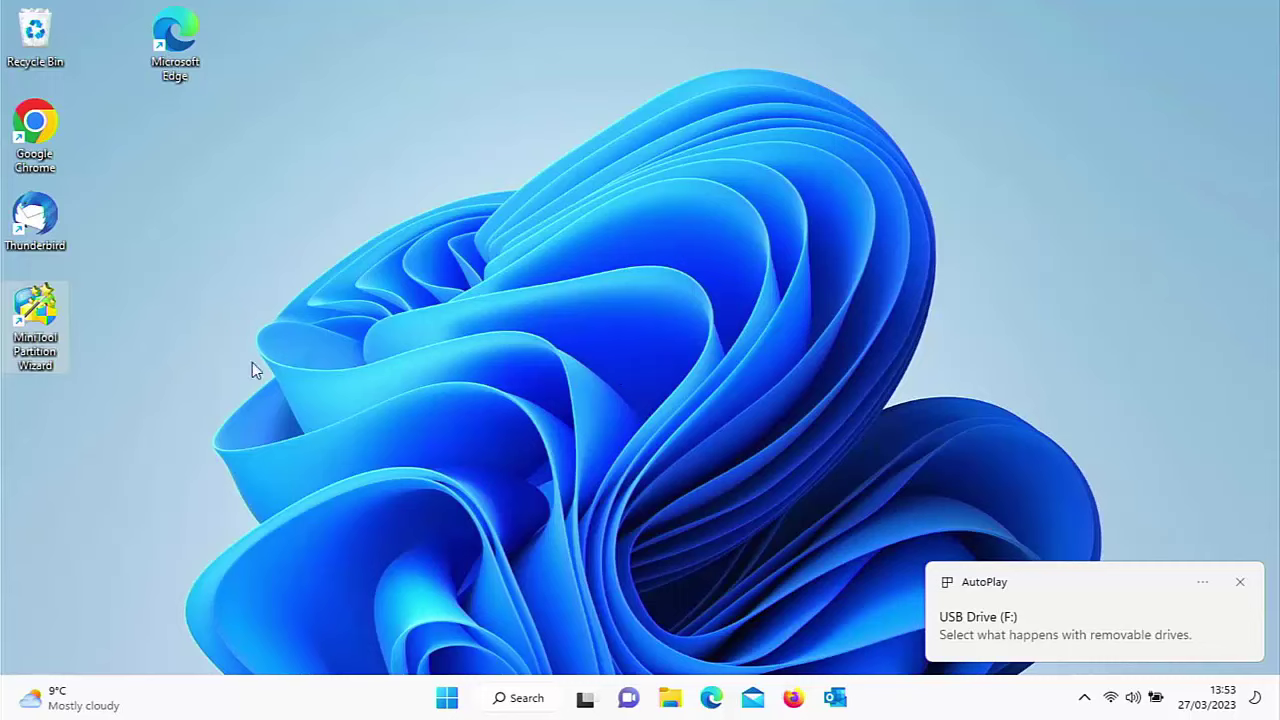
Step: Relaunch MiniTool Partition Wizard with the USB drive connected, allow it to make changes, and select Disk 2
double_click(51, 328)
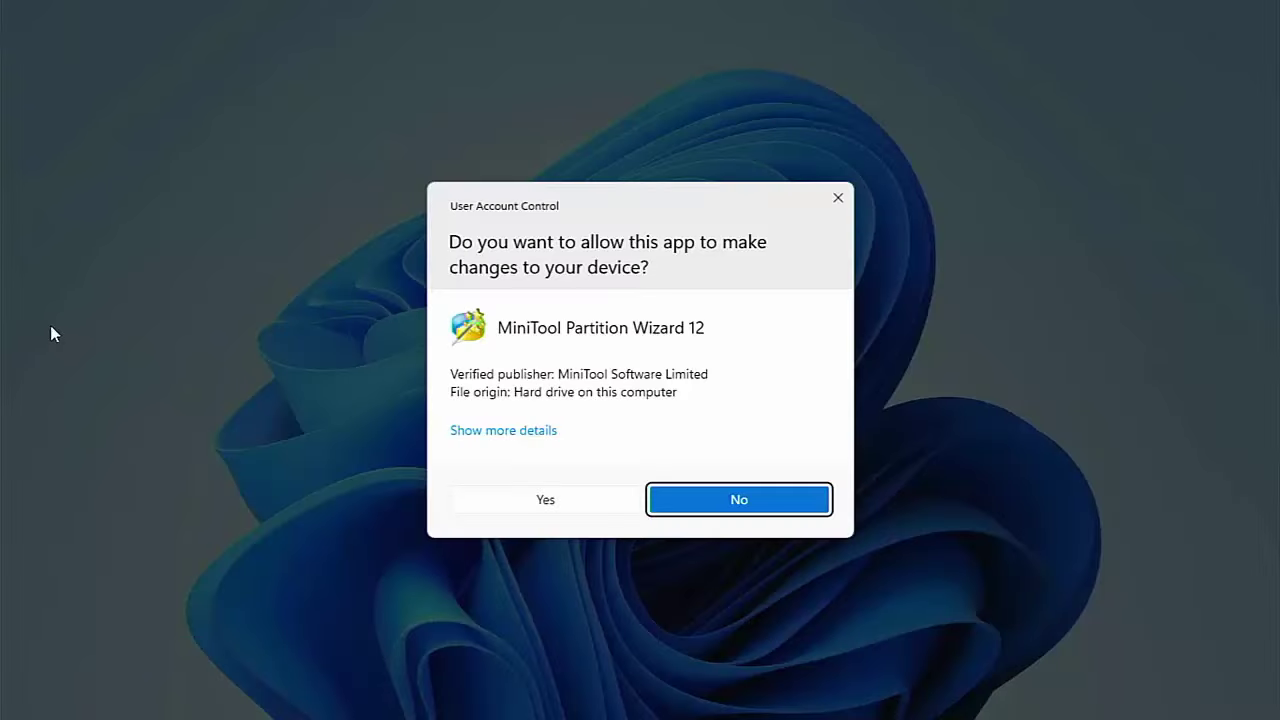
click(545, 500)
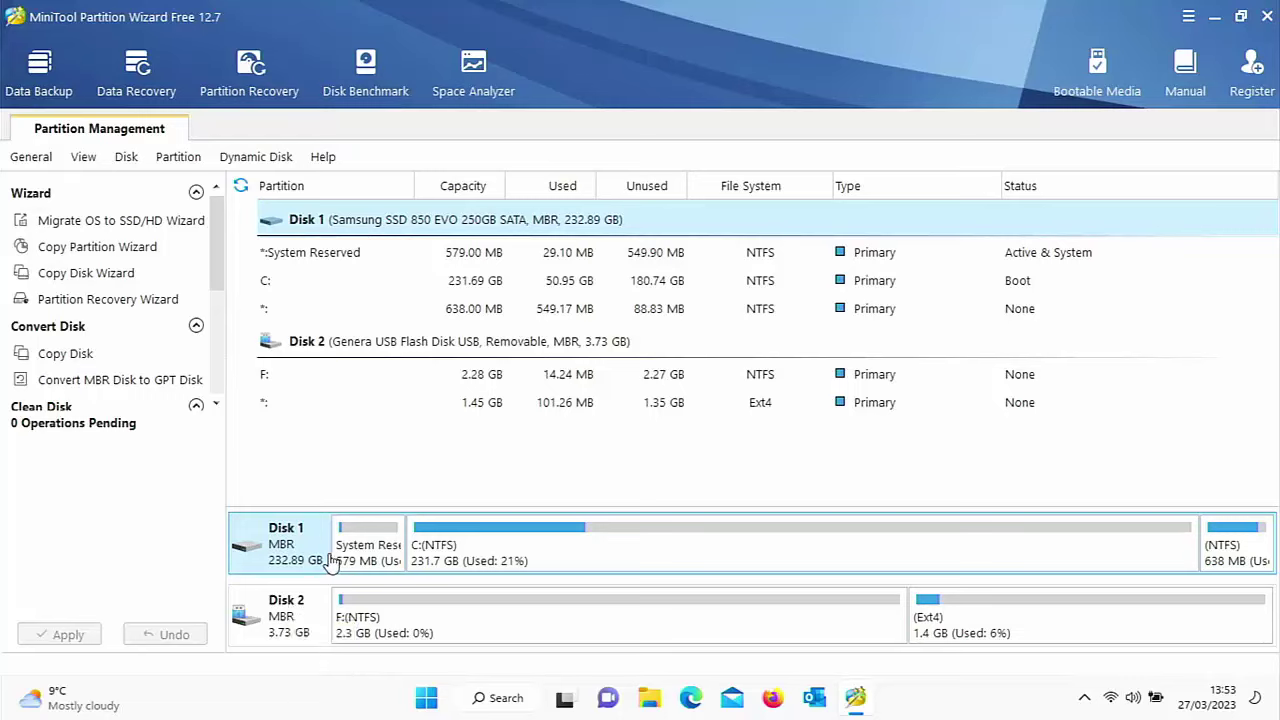
click(308, 608)
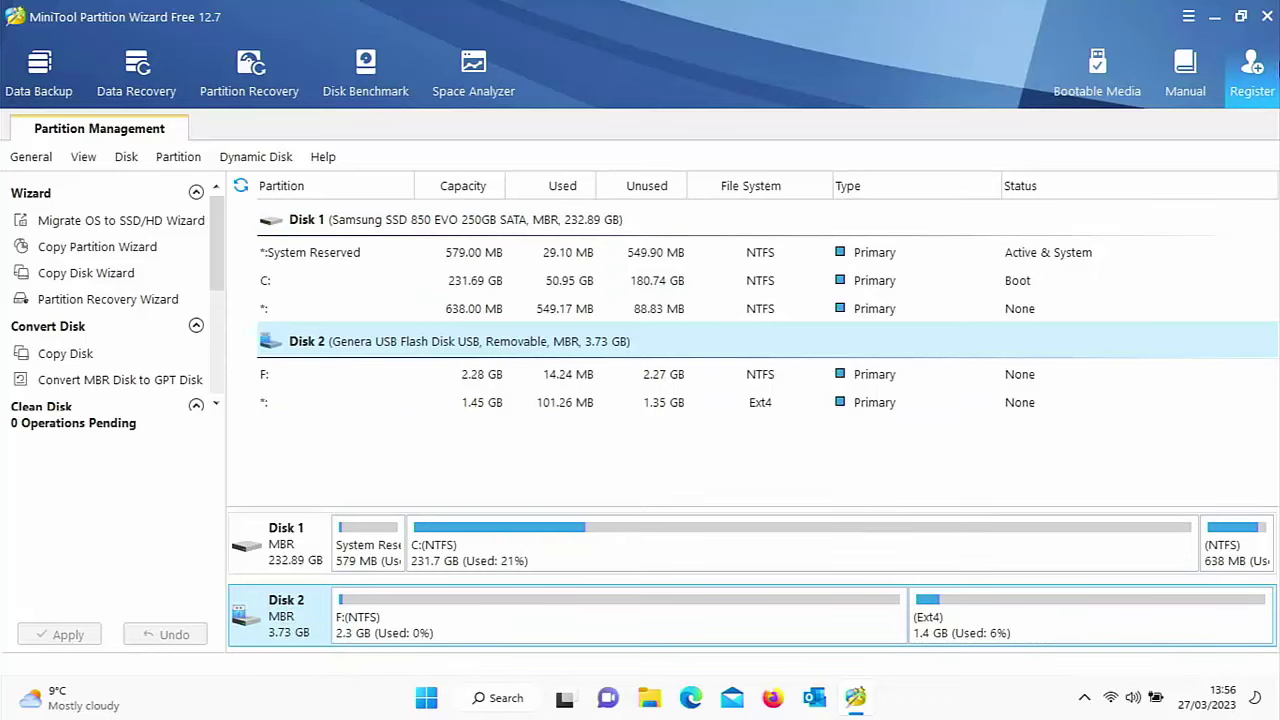
Step: Quit MiniTool Partition Wizard and relaunch it from the desktop, allowing it to make changes to the device
click(1266, 14)
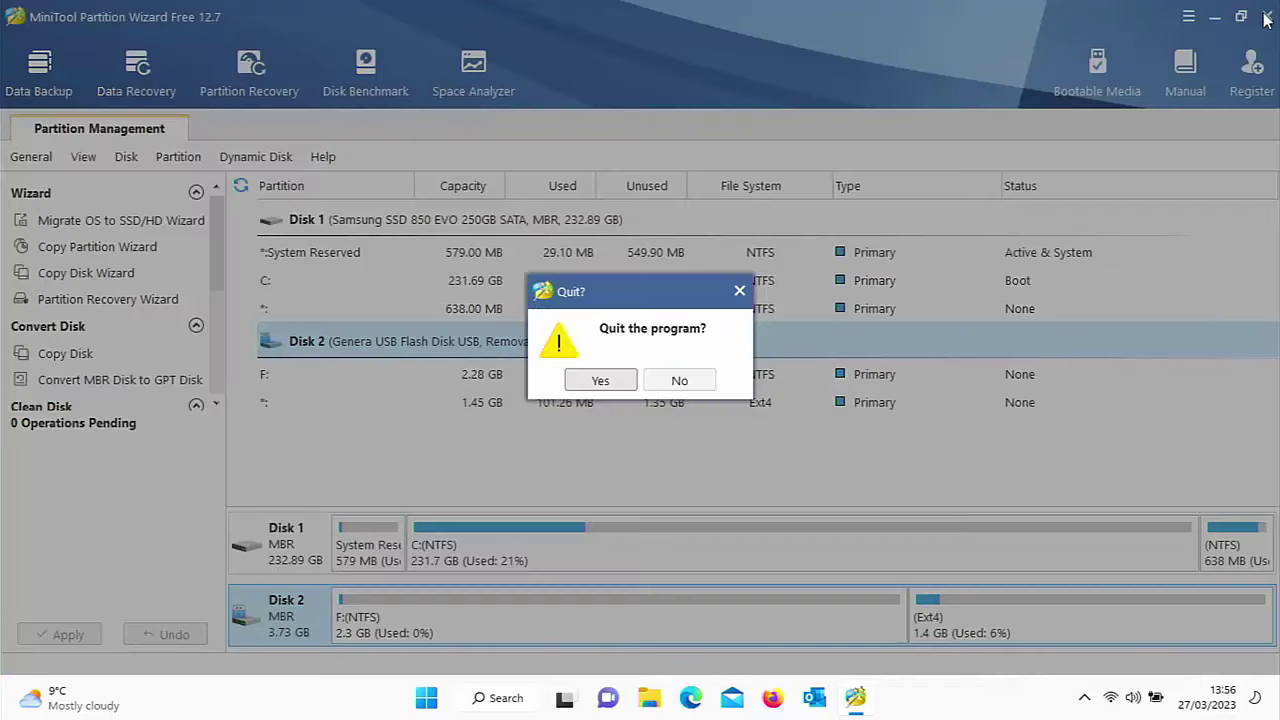
click(599, 382)
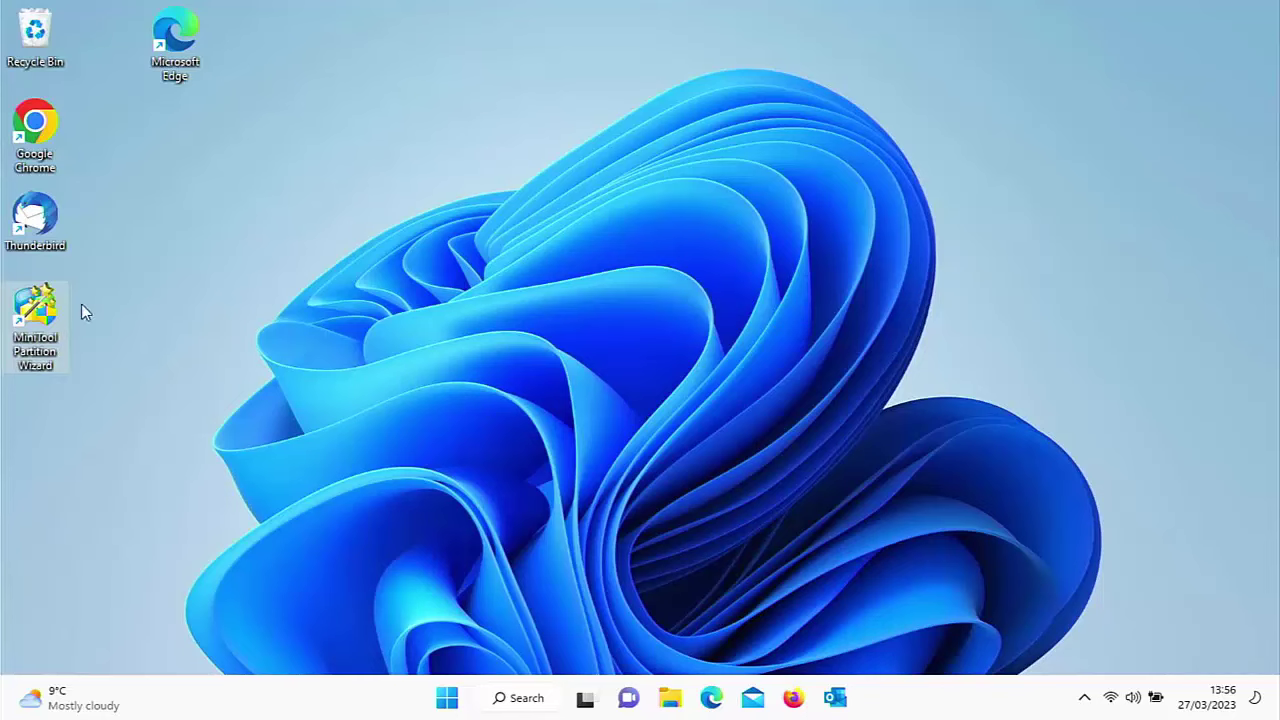
double_click(35, 332)
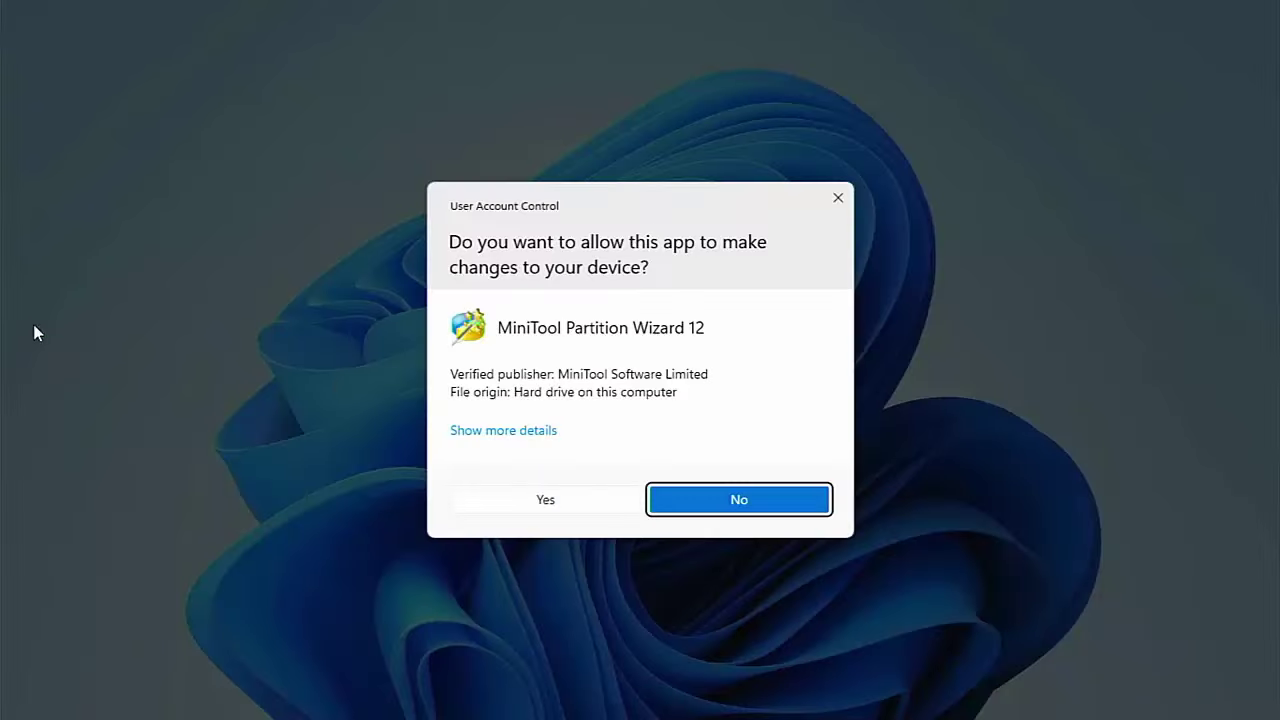
click(568, 512)
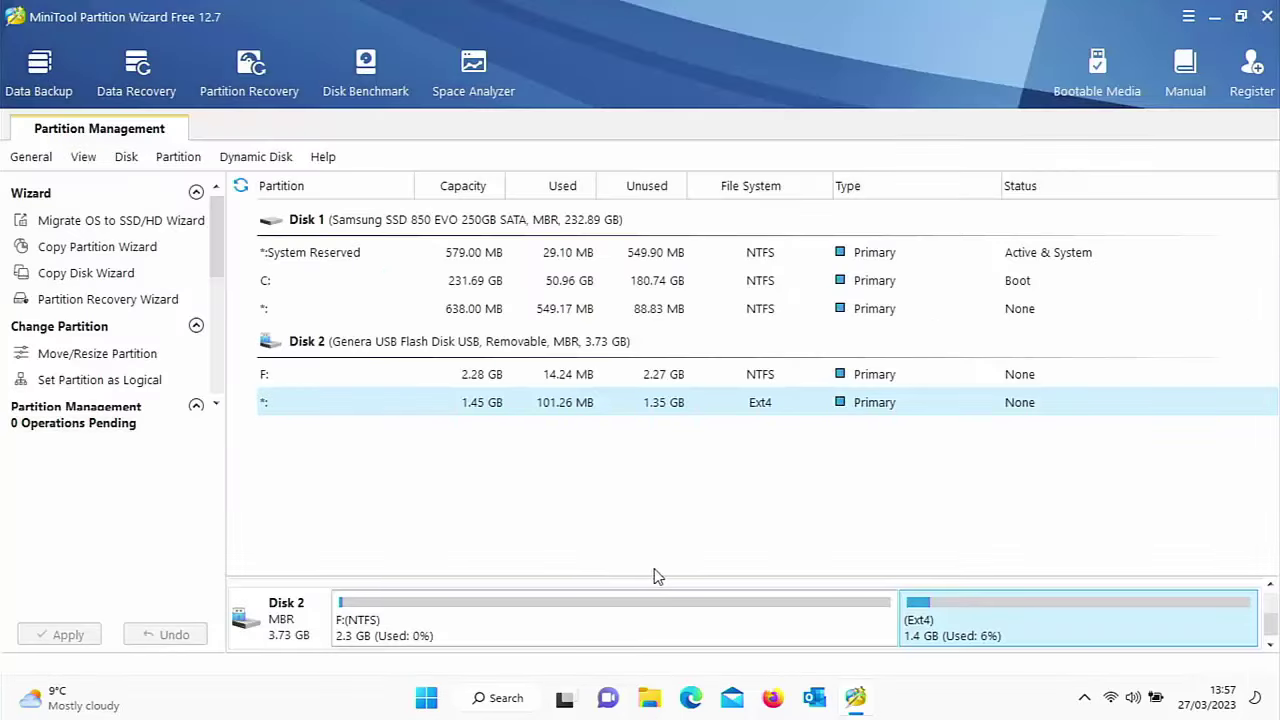
Step: Delete all partitions on Disk 2, the USB flash drive
right_click(274, 609)
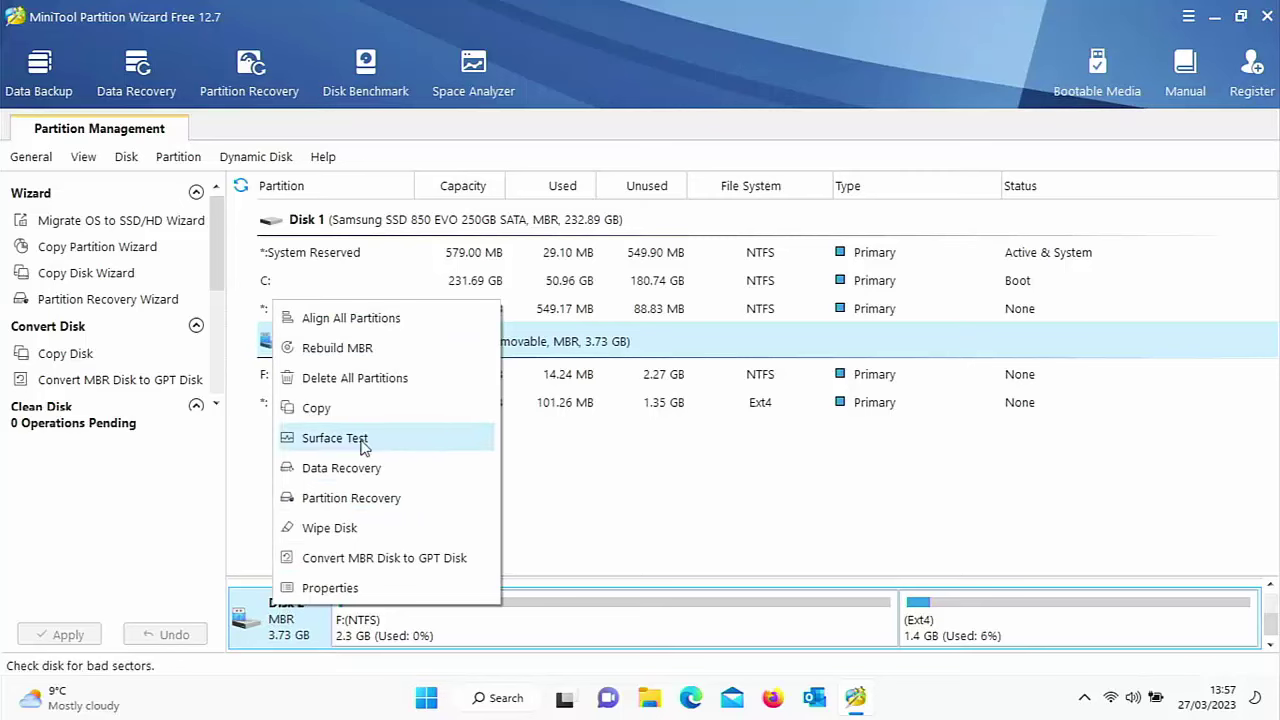
click(421, 378)
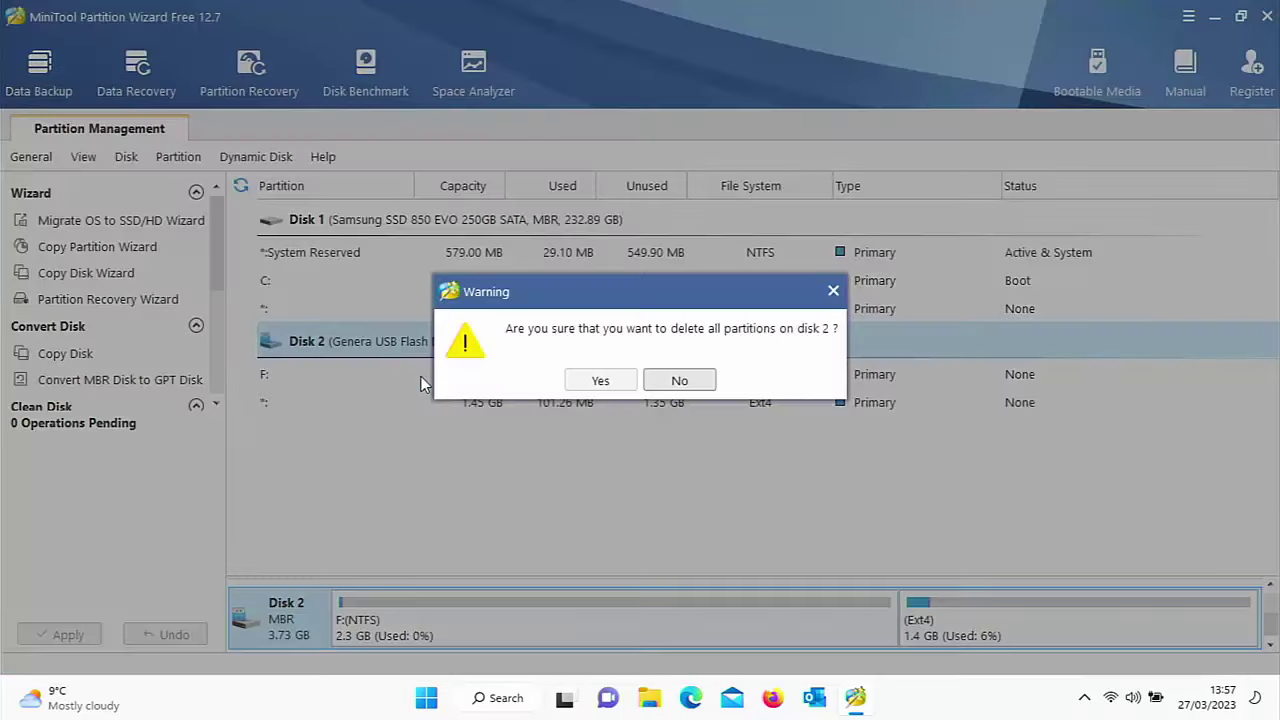
click(598, 381)
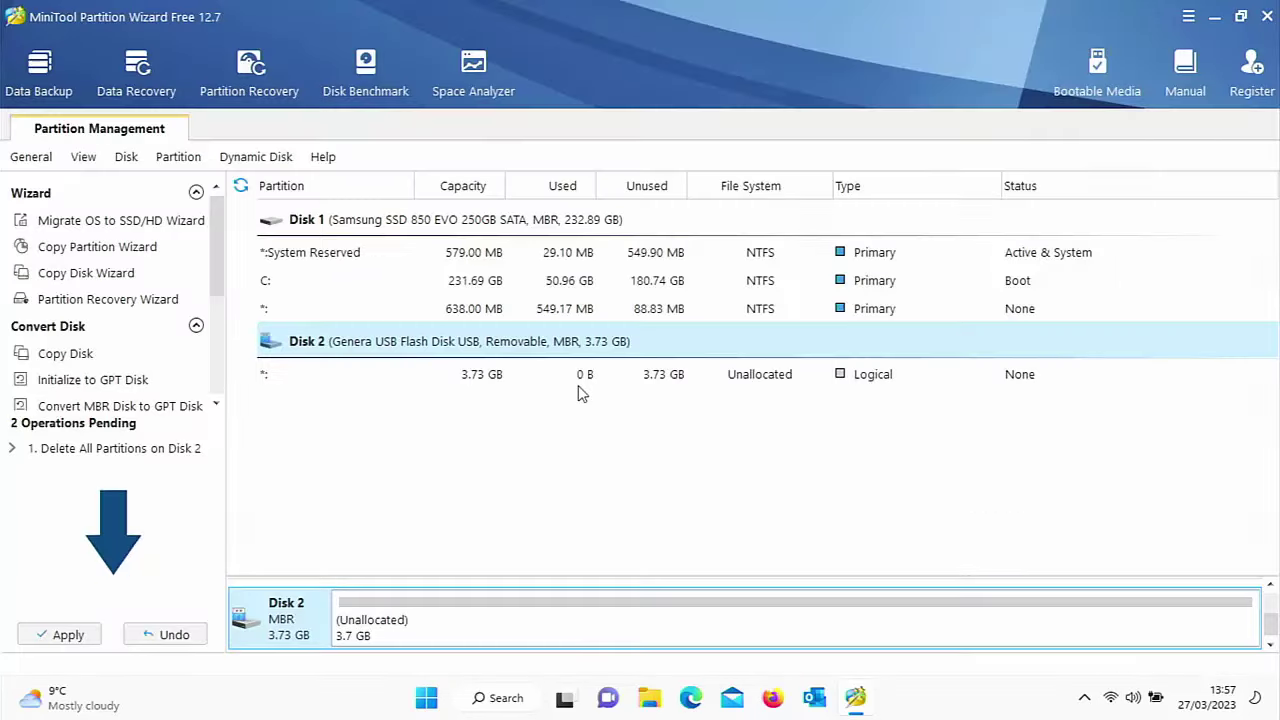
Step: Create a primary FAT32 partition with drive letter D: across Disk 2's full 3.73 GB of unallocated space
right_click(361, 631)
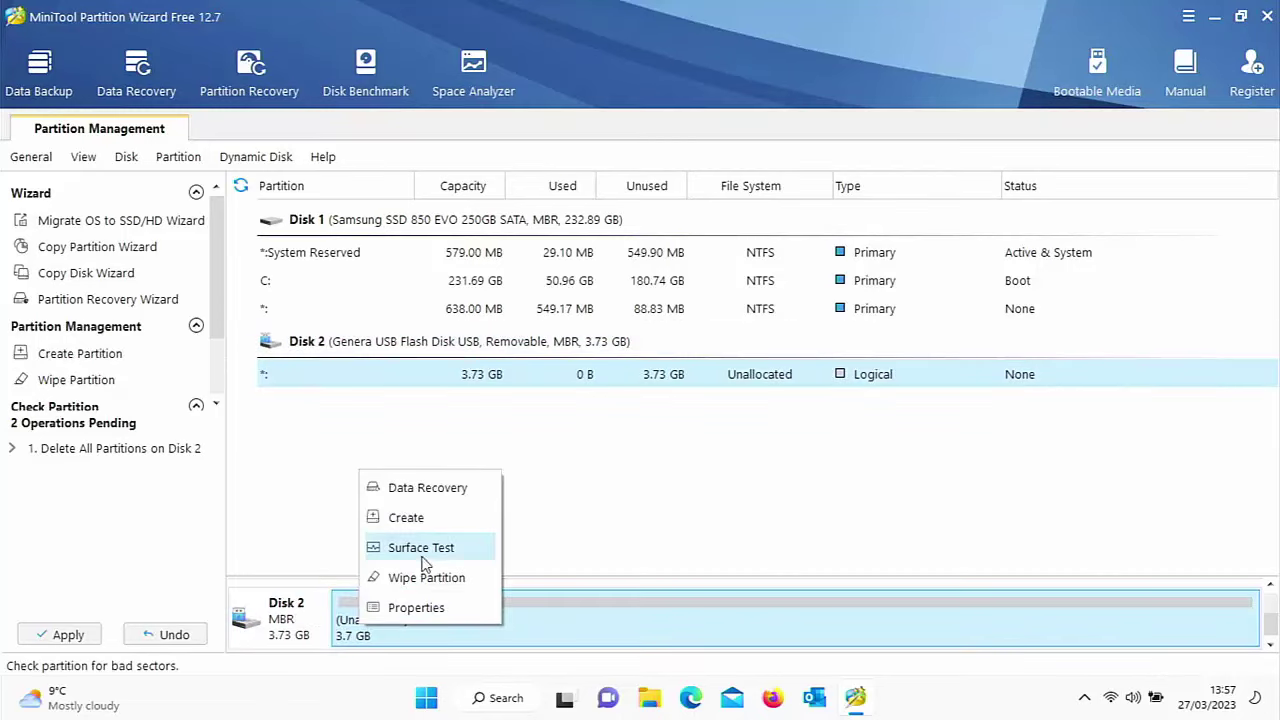
click(407, 518)
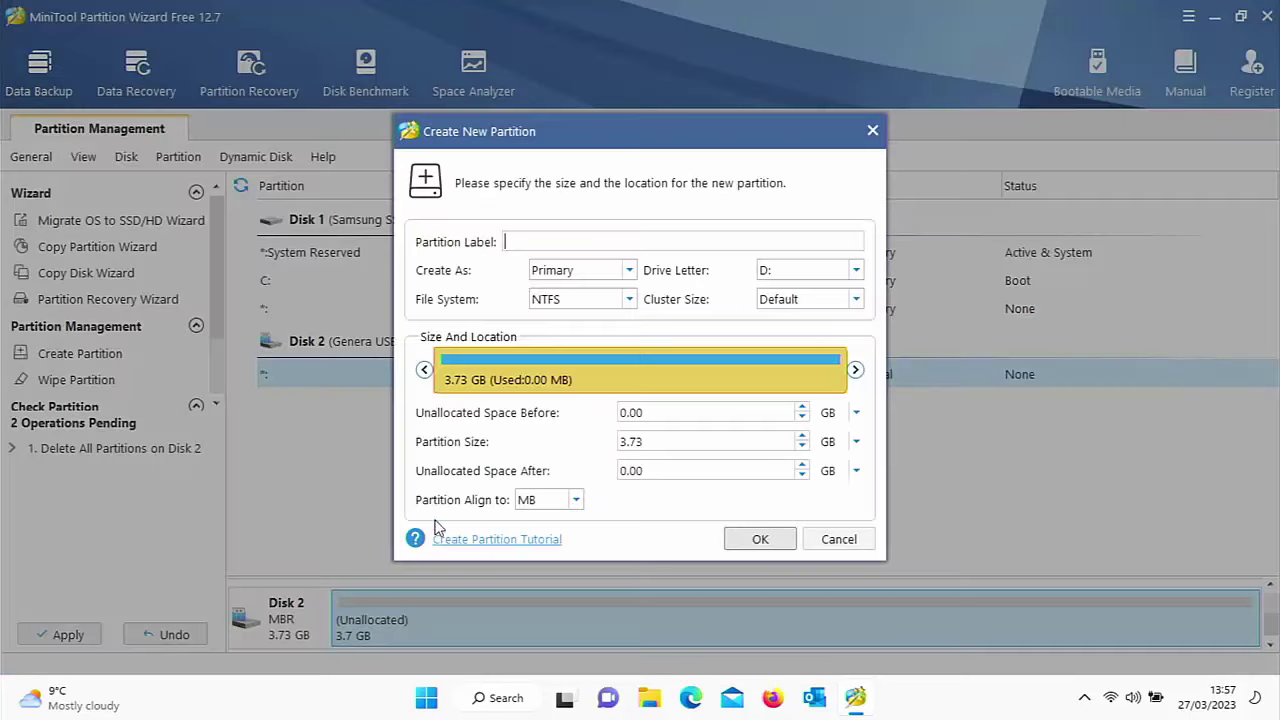
click(629, 300)
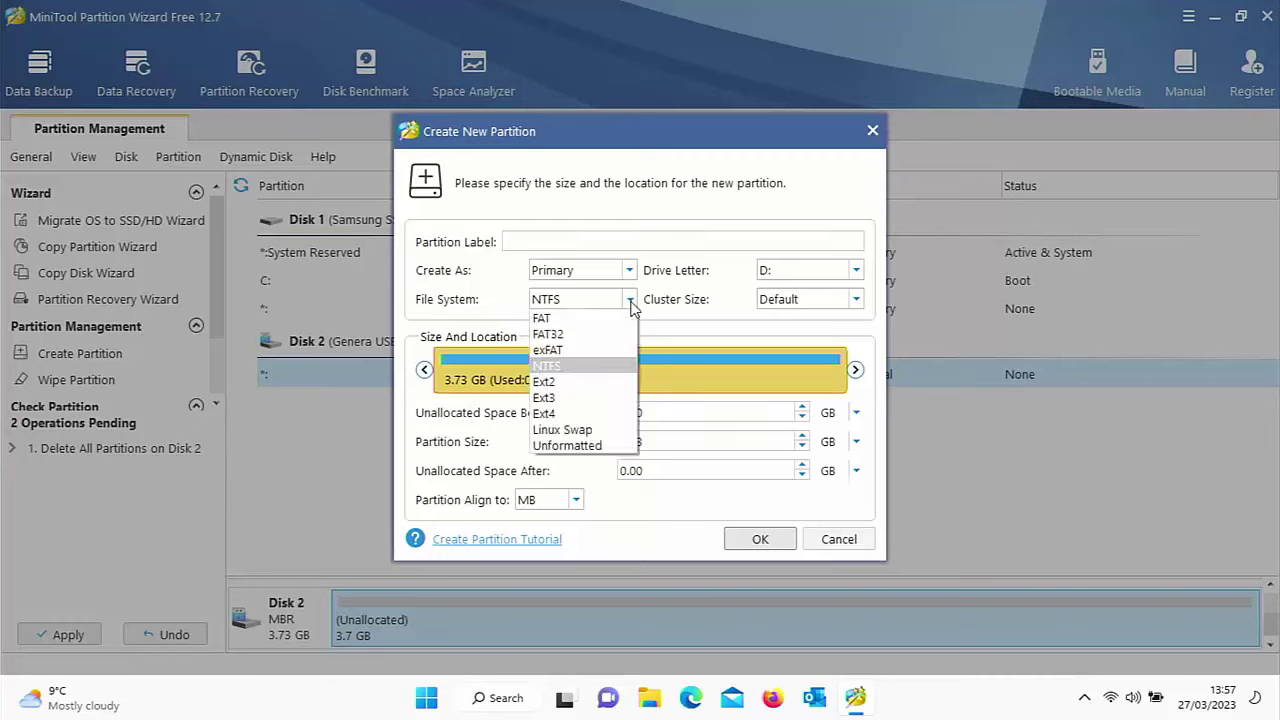
click(558, 336)
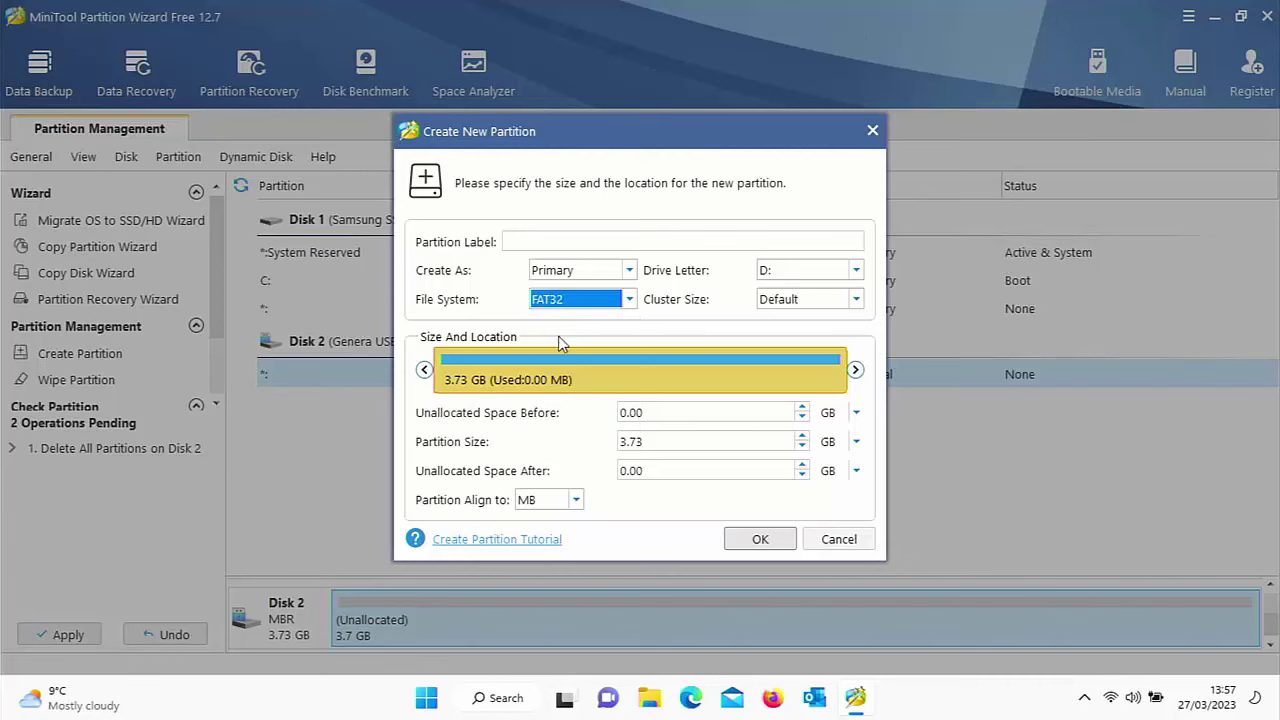
click(760, 540)
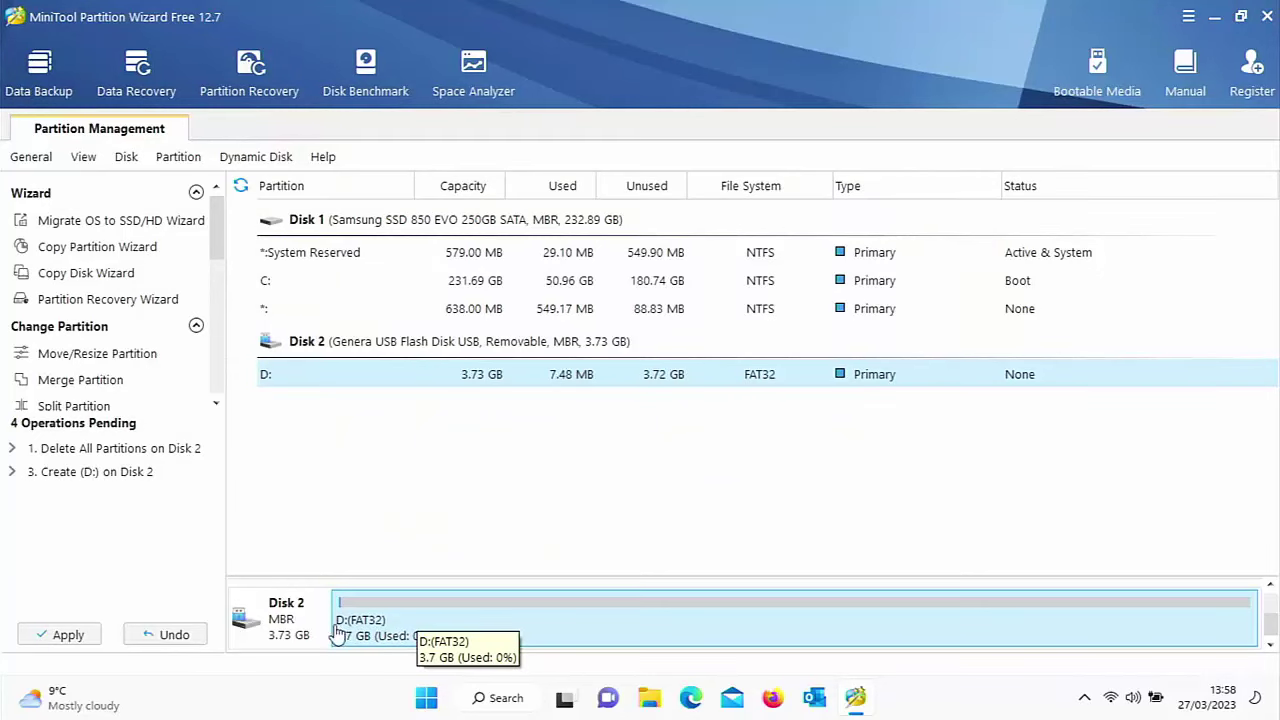
Step: Apply the pending partition changes to Disk 2 and quit the program
click(91, 638)
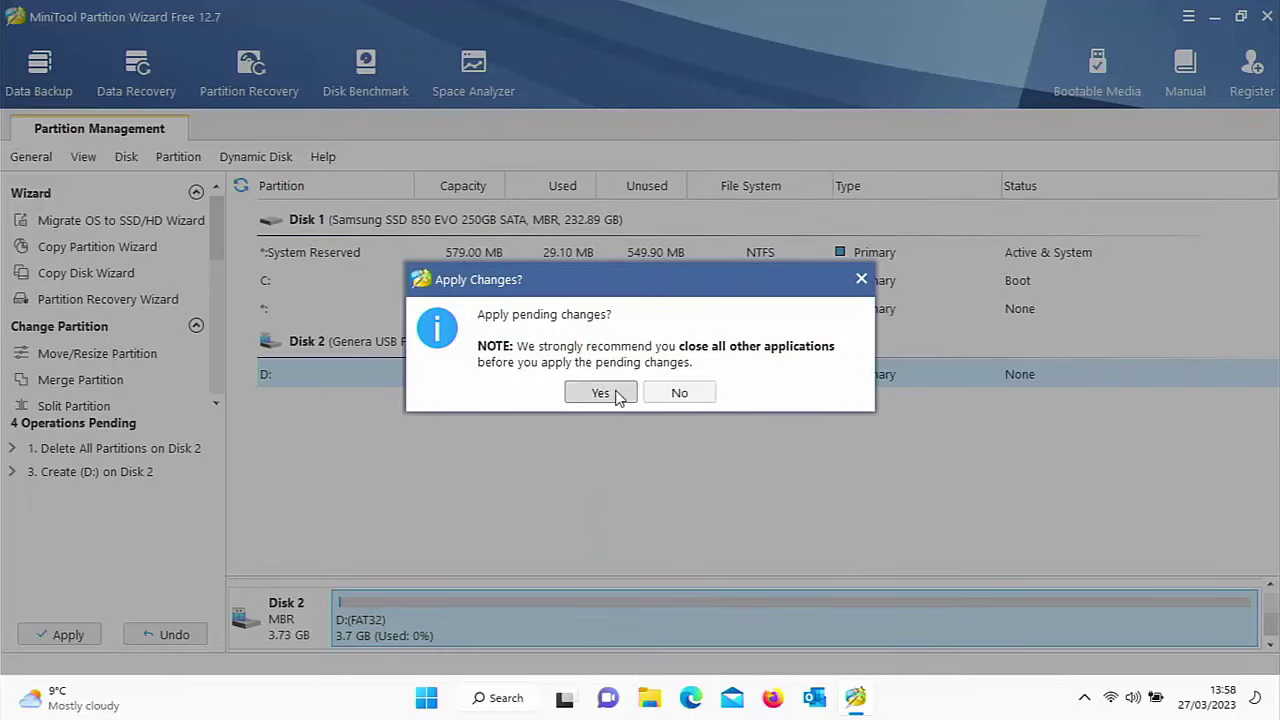
click(612, 394)
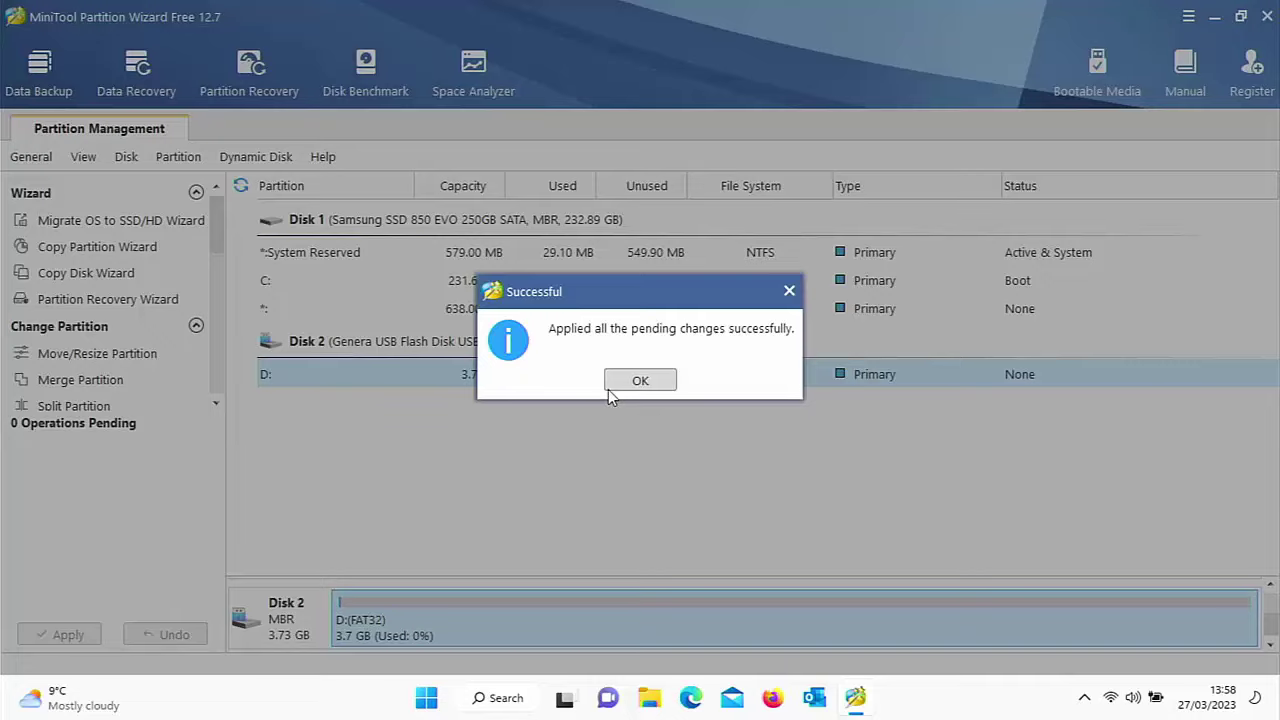
click(626, 387)
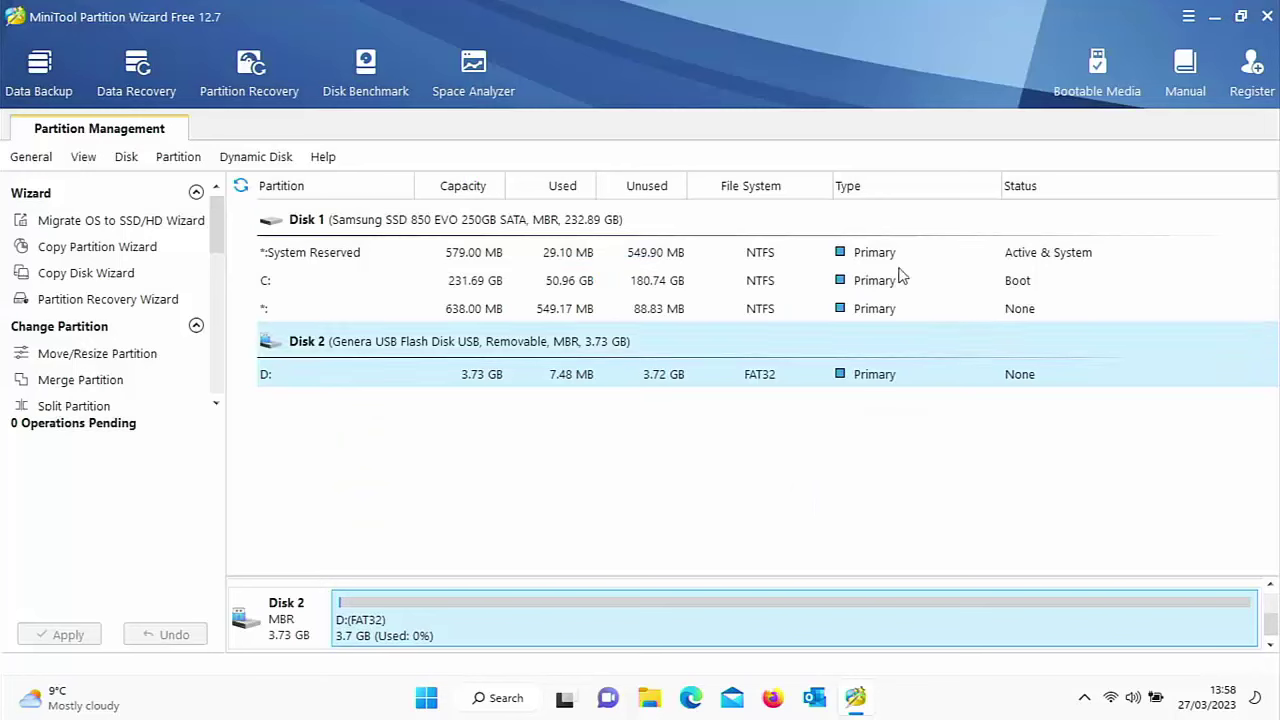
click(1264, 18)
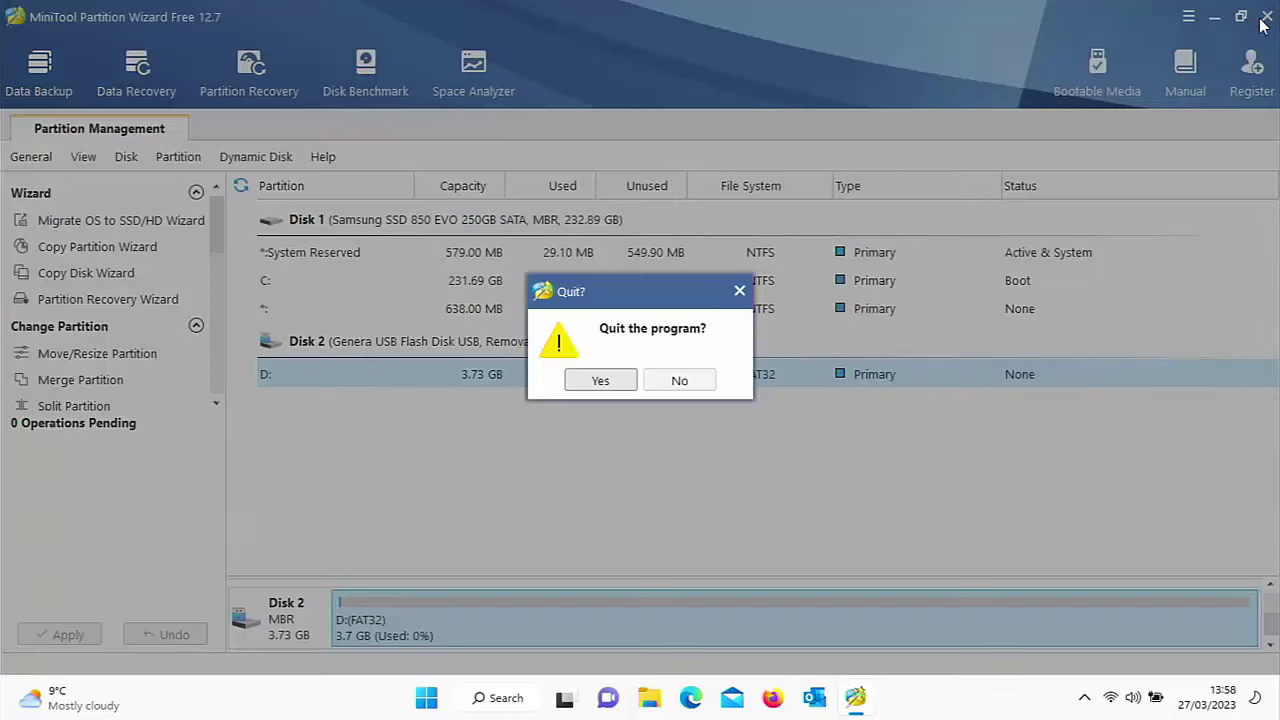
click(582, 382)
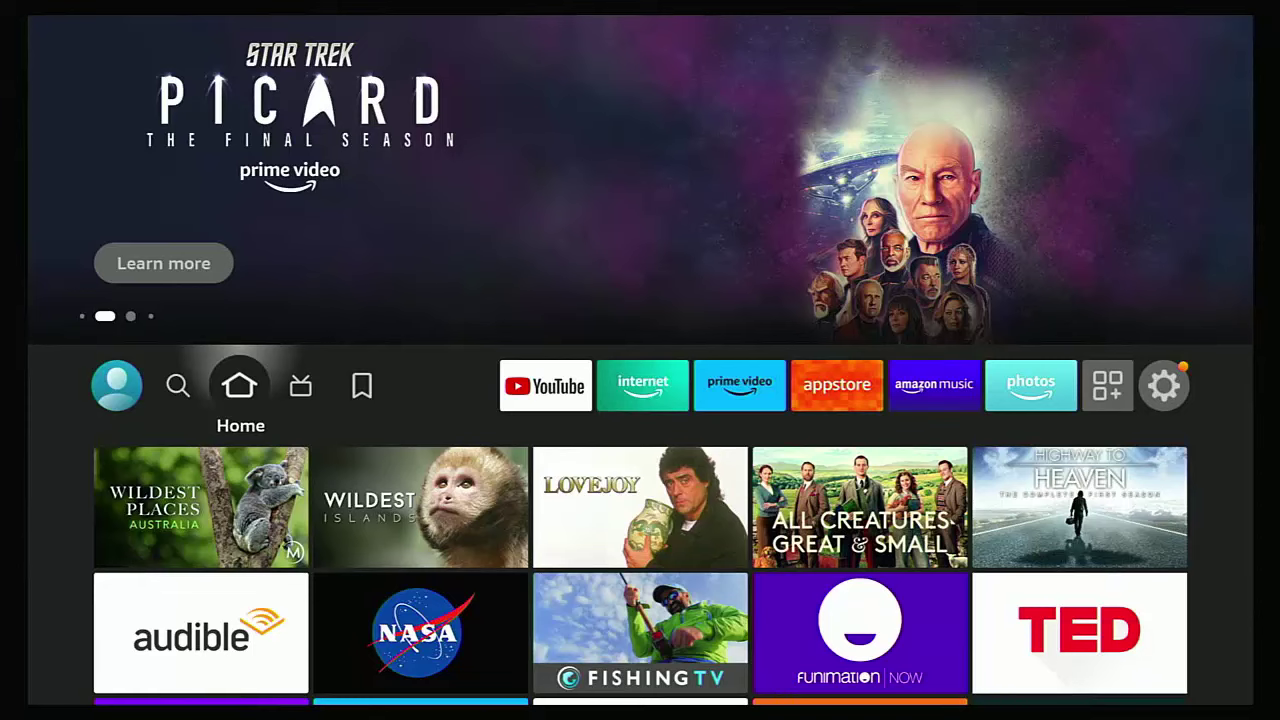
Step: Switch to the Fire TV home screen and open the My Fire TV settings
key(Right)
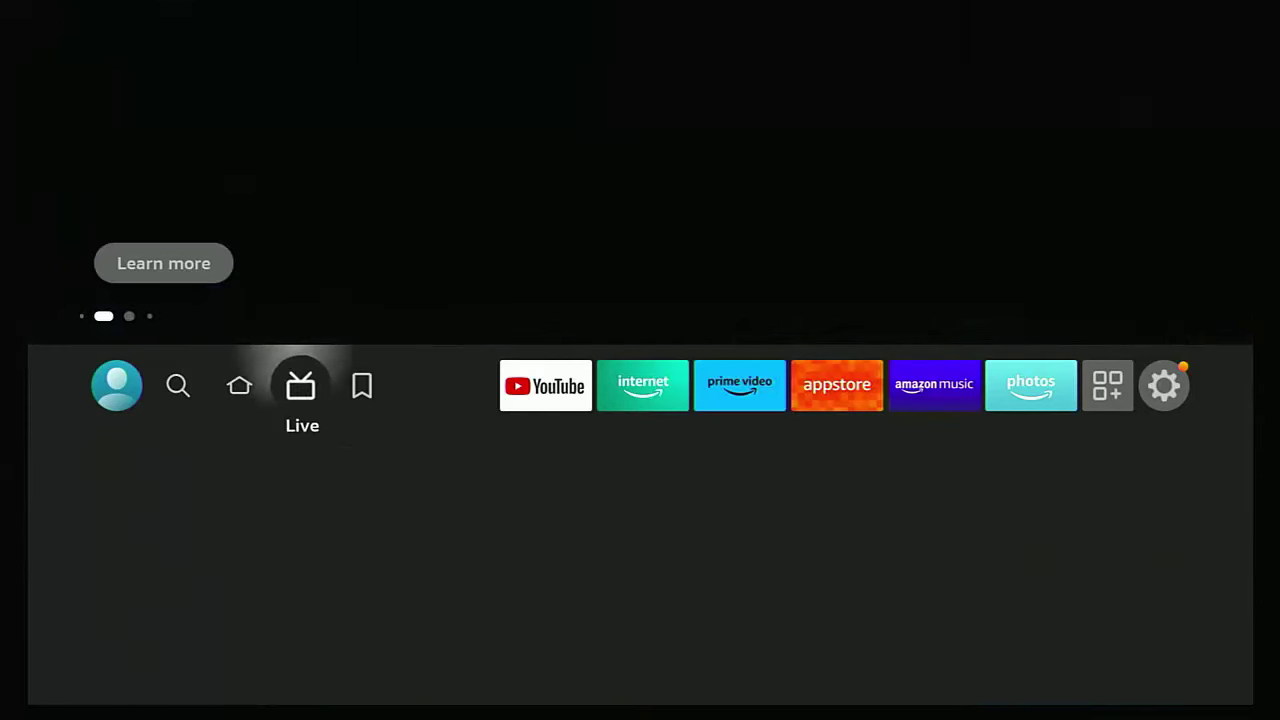
key(Right)
key(Right)
key(Right)
key(Right)
key(Right)
key(Right)
key(Right)
key(Right)
key(Right)
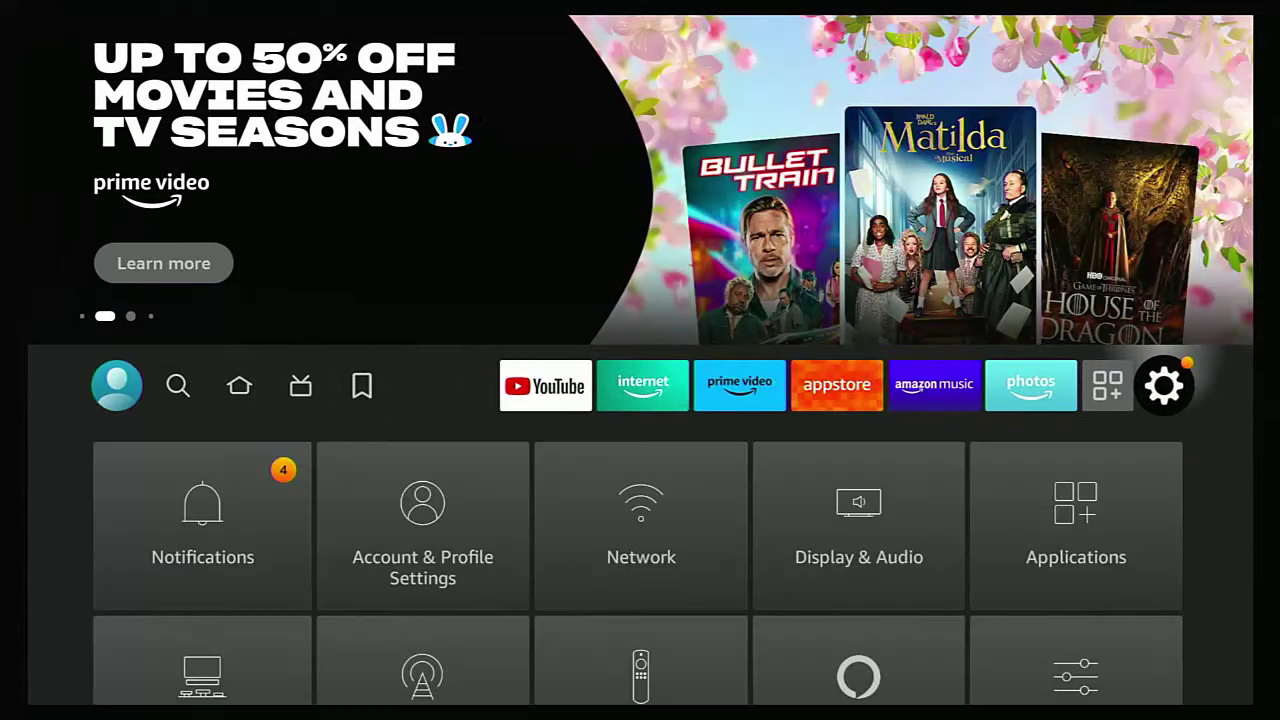
key(Down)
key(Down)
key(Down)
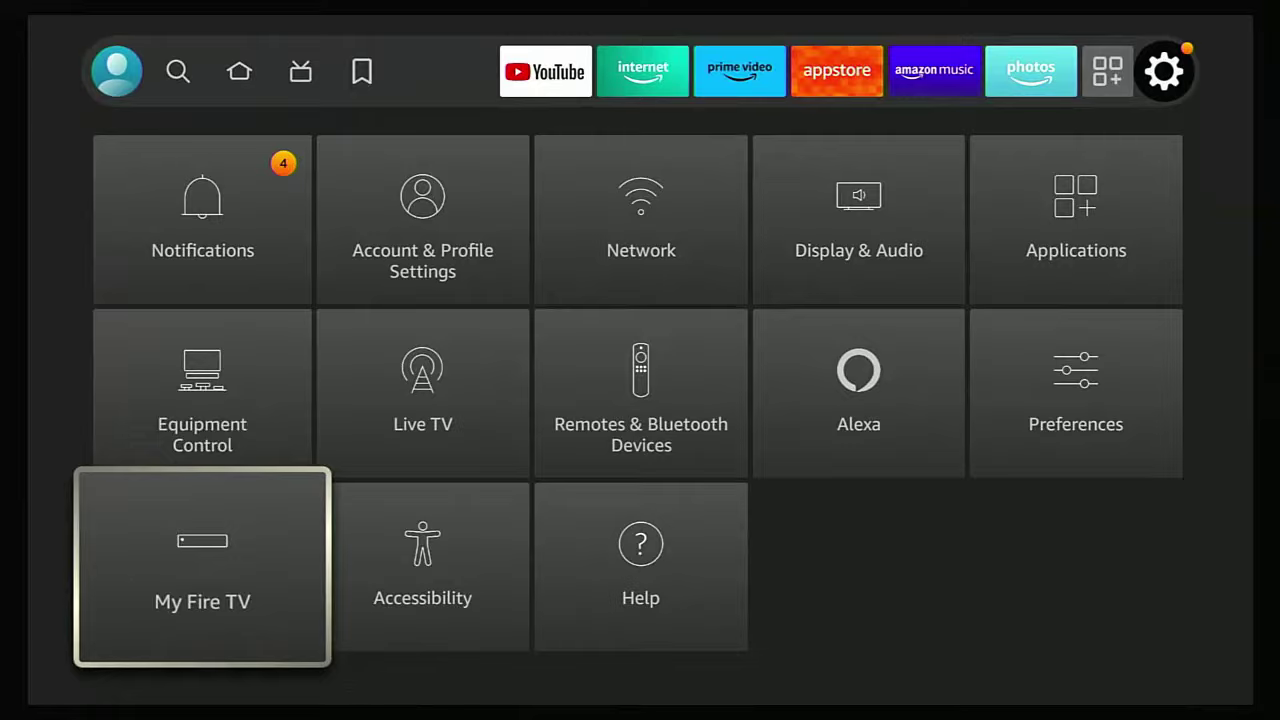
key(Return)
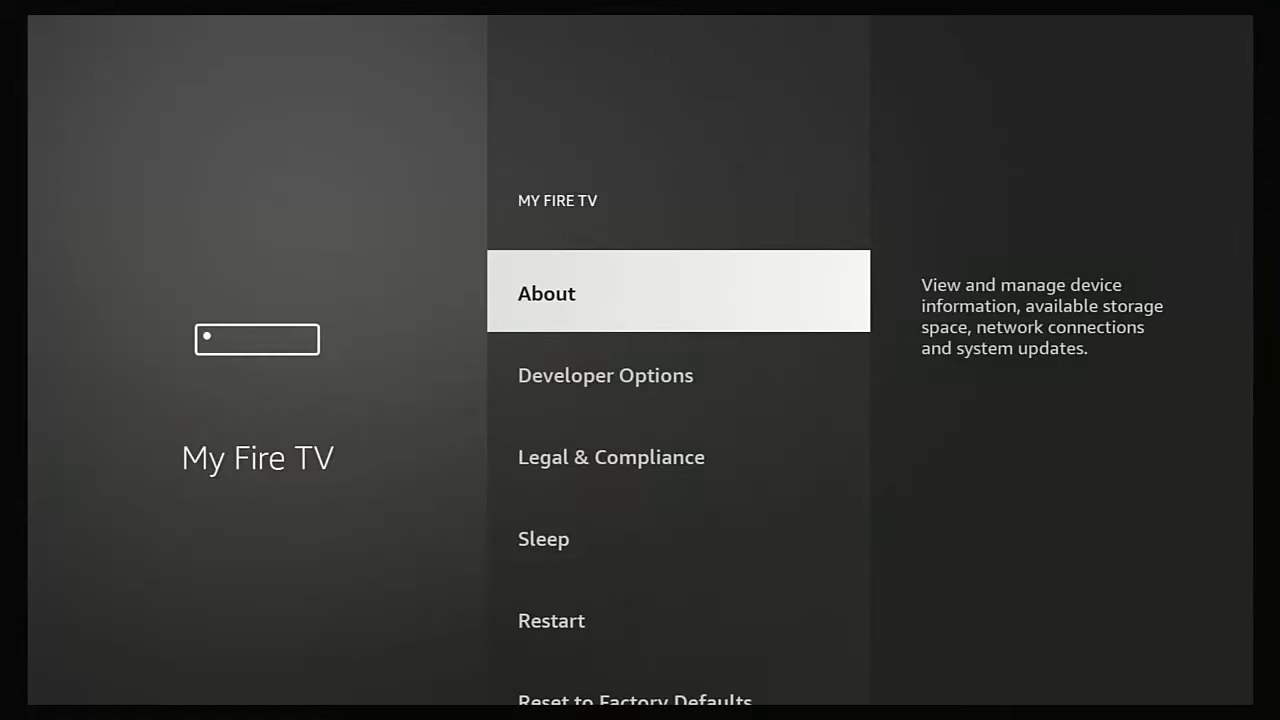
key(Return)
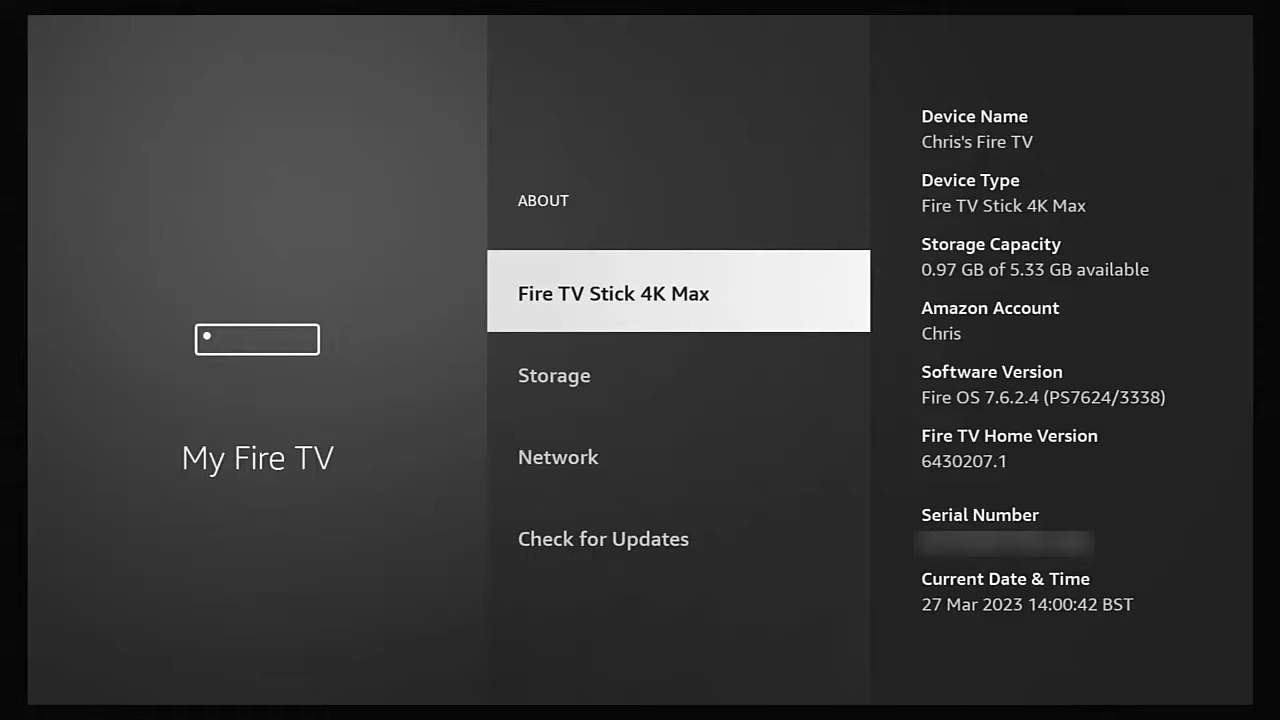
key(Down)
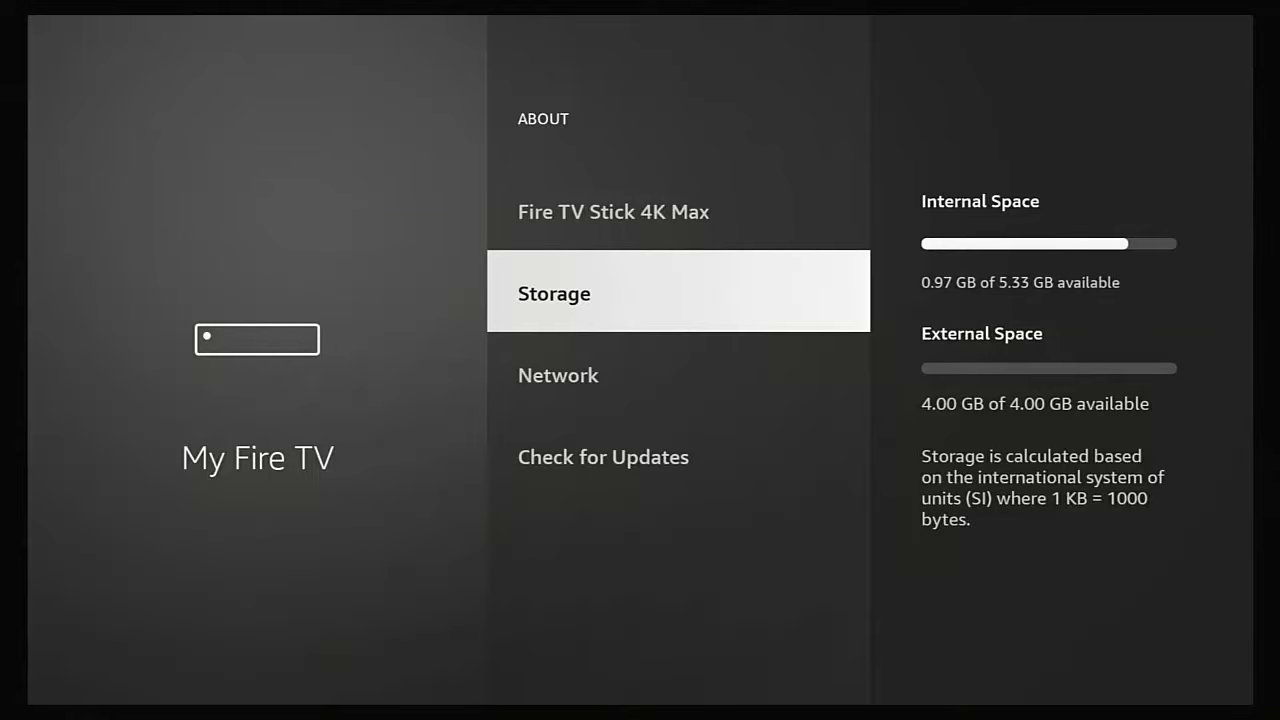
key(Up)
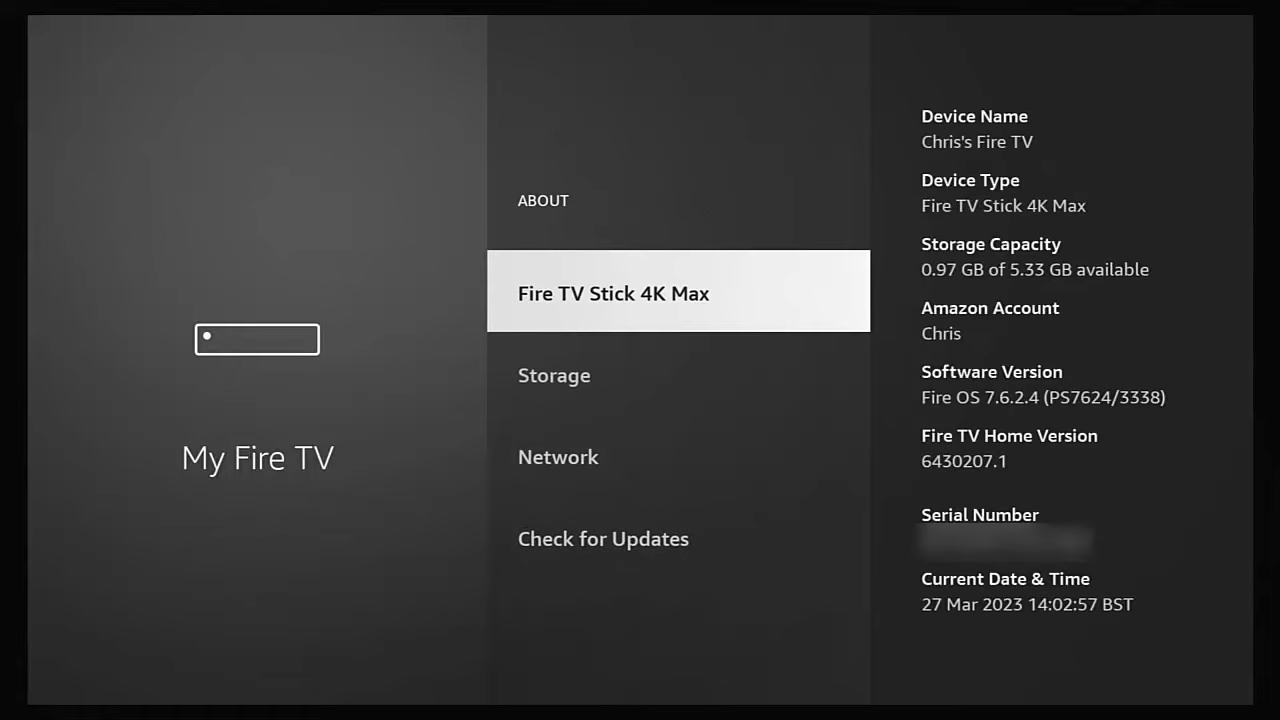
key(Down)
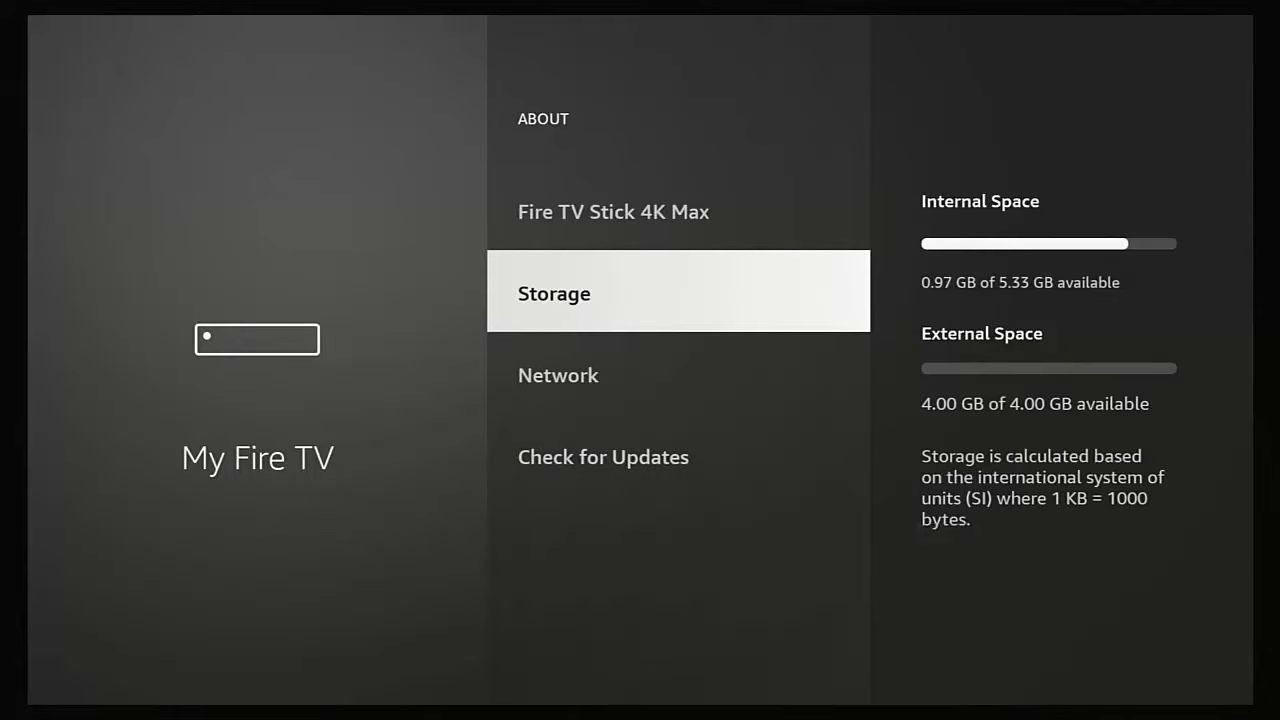
Step: Format the connected USB drive to internal storage for the Fire TV
key(Escape)
key(Down)
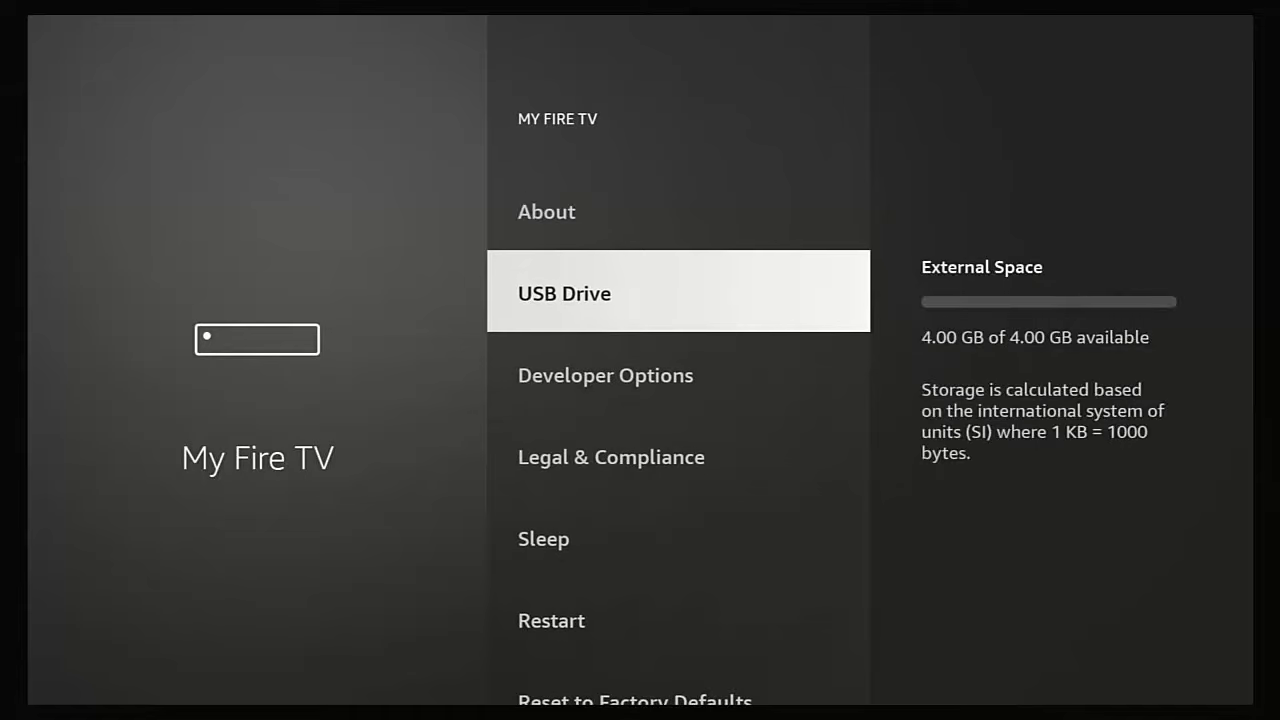
key(Return)
key(Down)
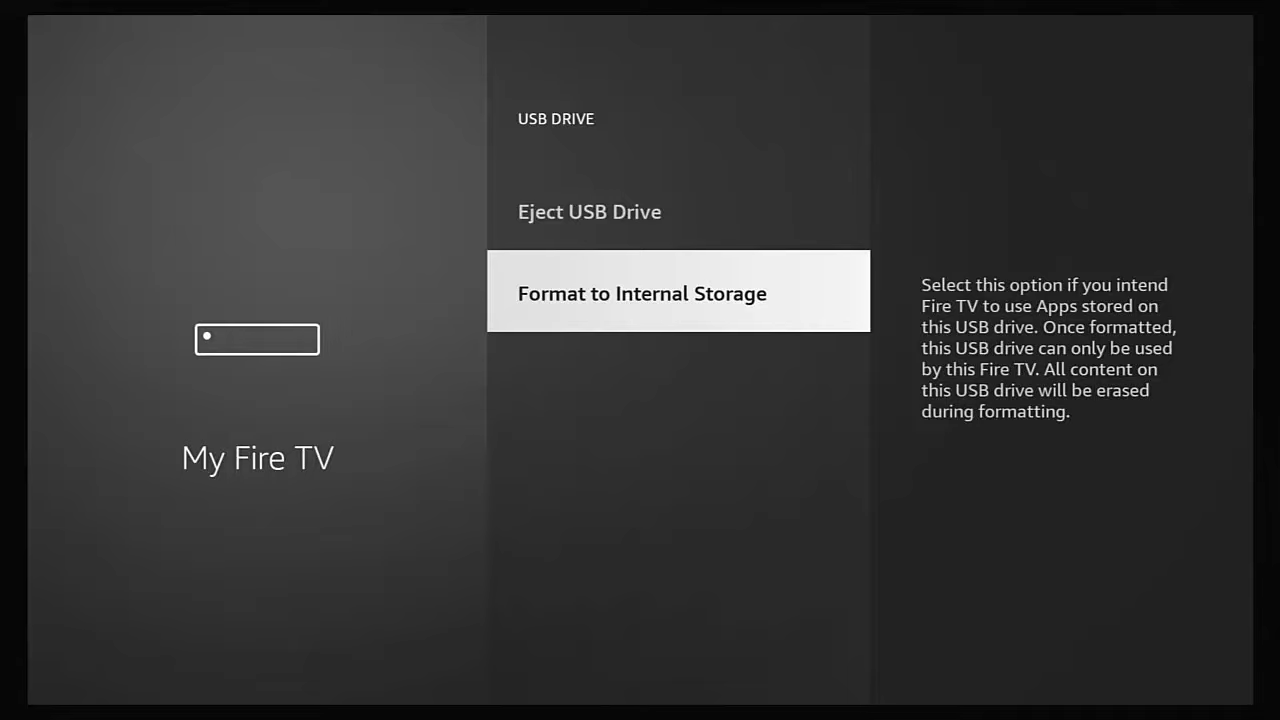
key(Return)
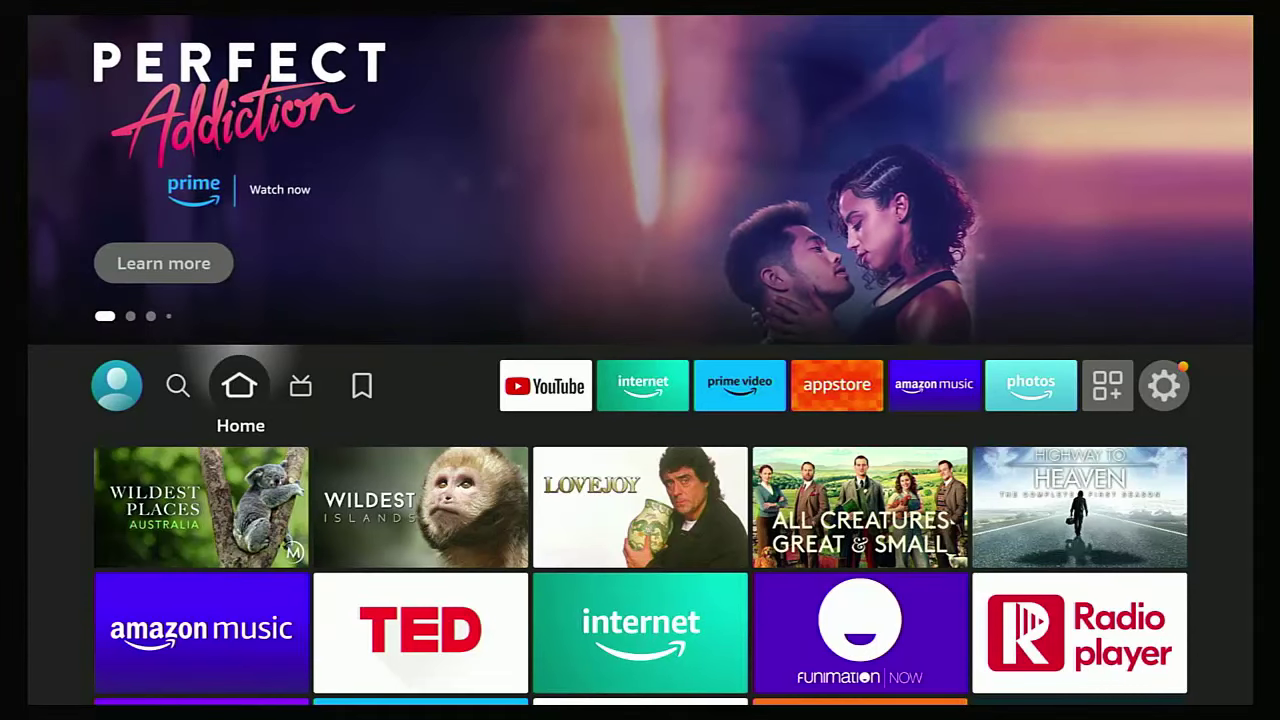
Step: From the Fire TV home screen, open the list for managing installed applications
key(Right)
key(Right)
key(Right)
key(Right)
key(Right)
key(Right)
key(Right)
key(Right)
key(Right)
key(Right)
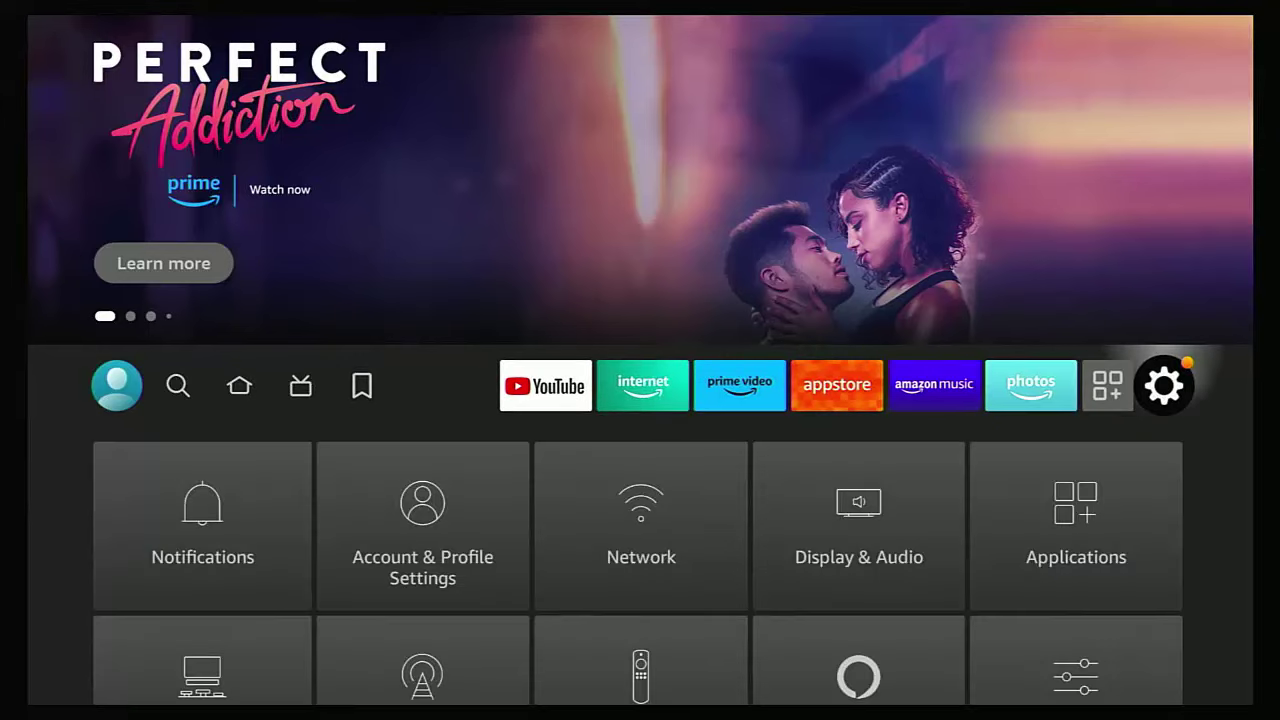
key(Down)
key(Right)
key(Right)
key(Right)
key(Right)
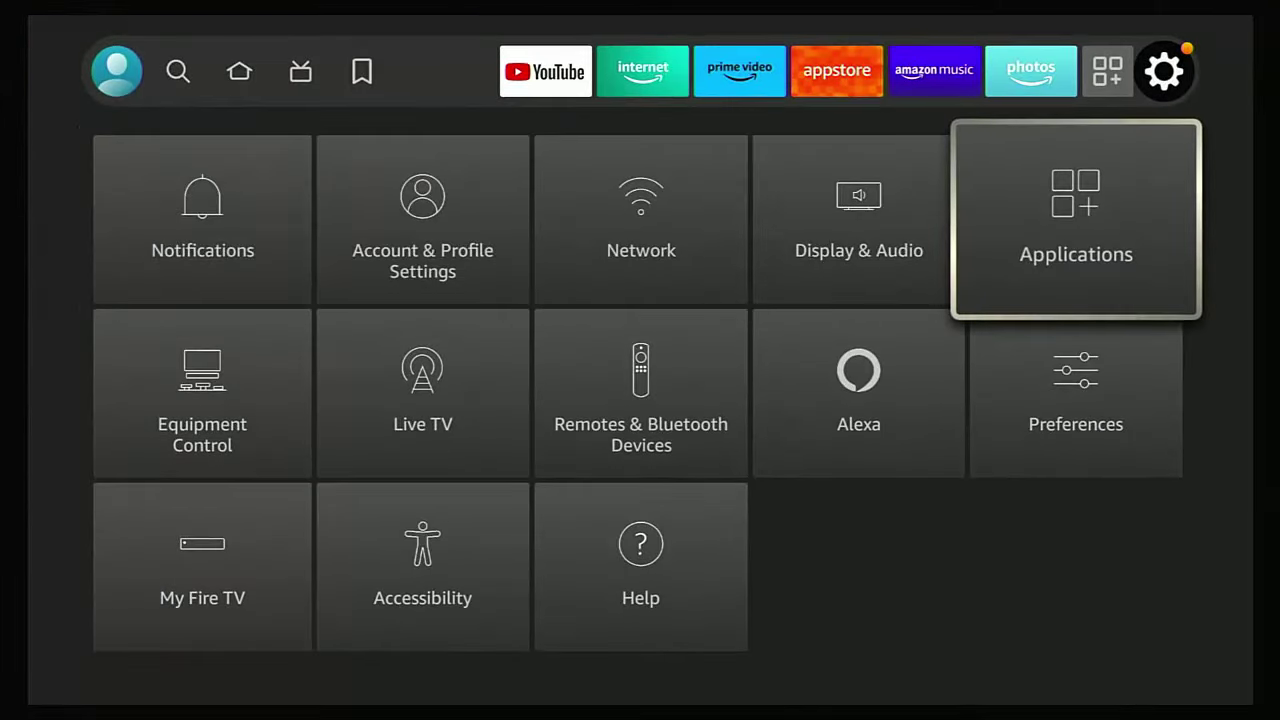
key(Return)
key(Down)
key(Down)
key(Down)
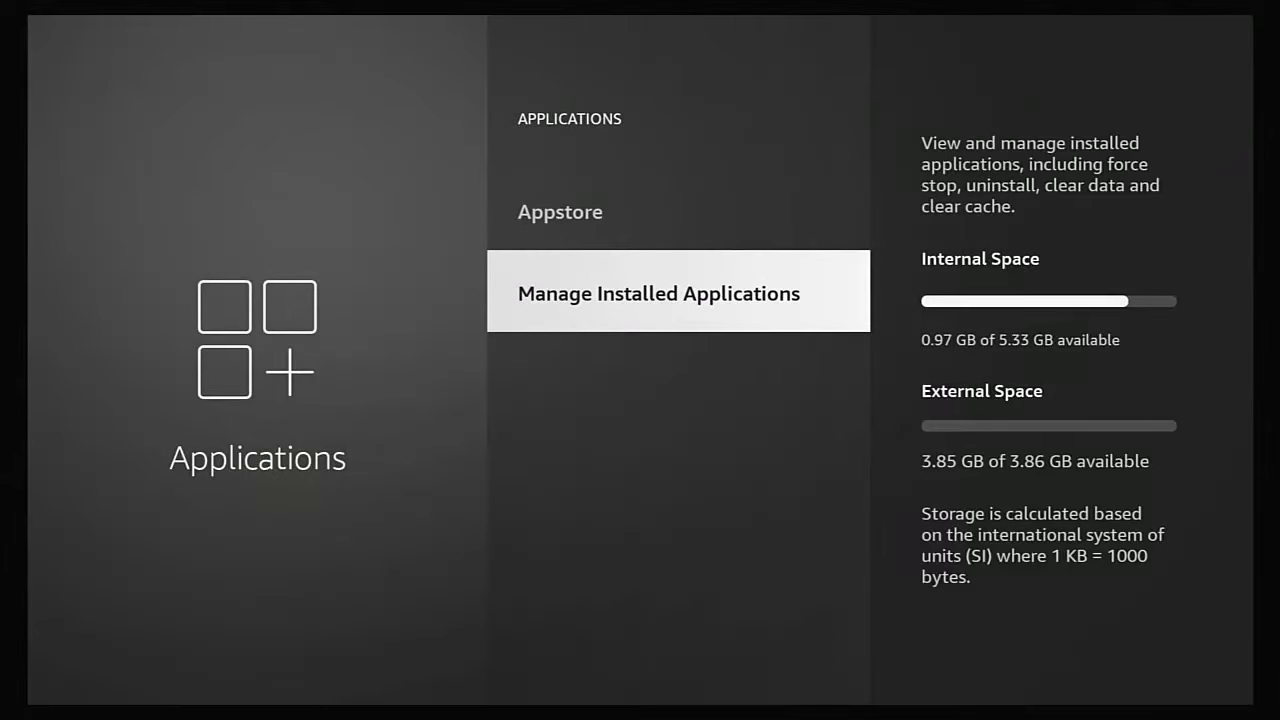
key(Return)
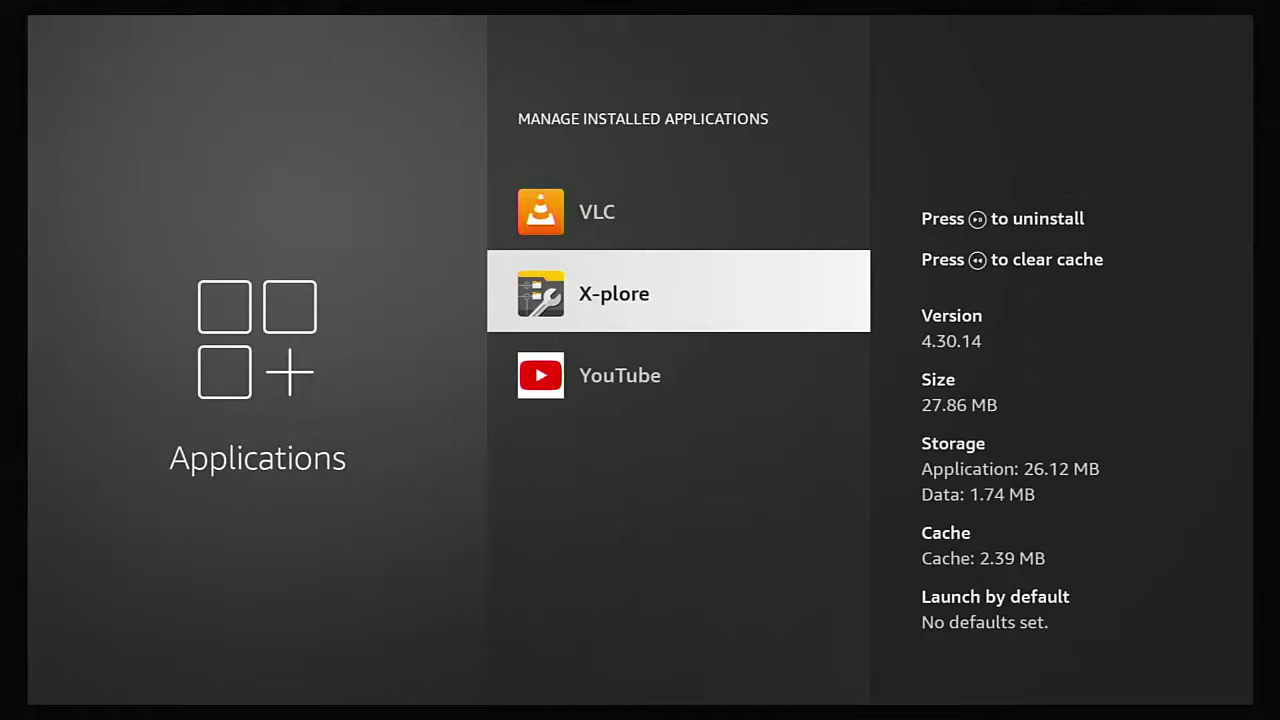
Step: Move the X-plore application to USB storage and return to the installed applications list
key(Return)
key(Down)
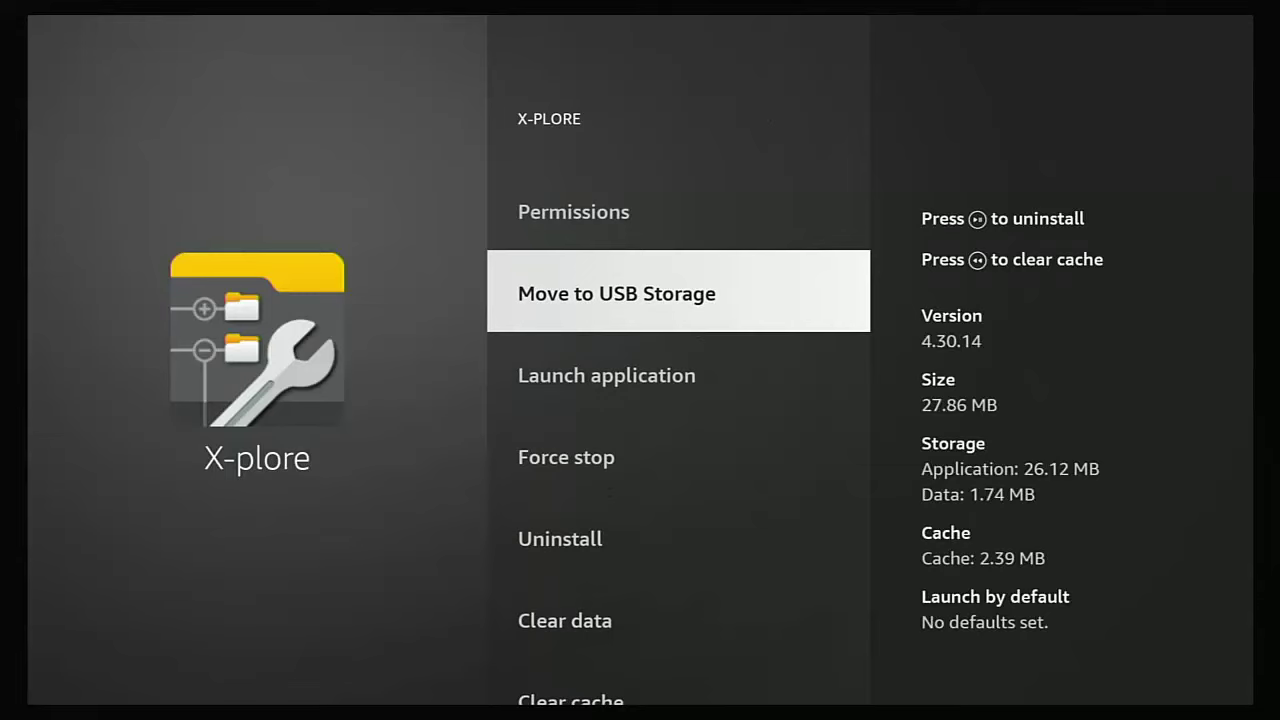
key(Return)
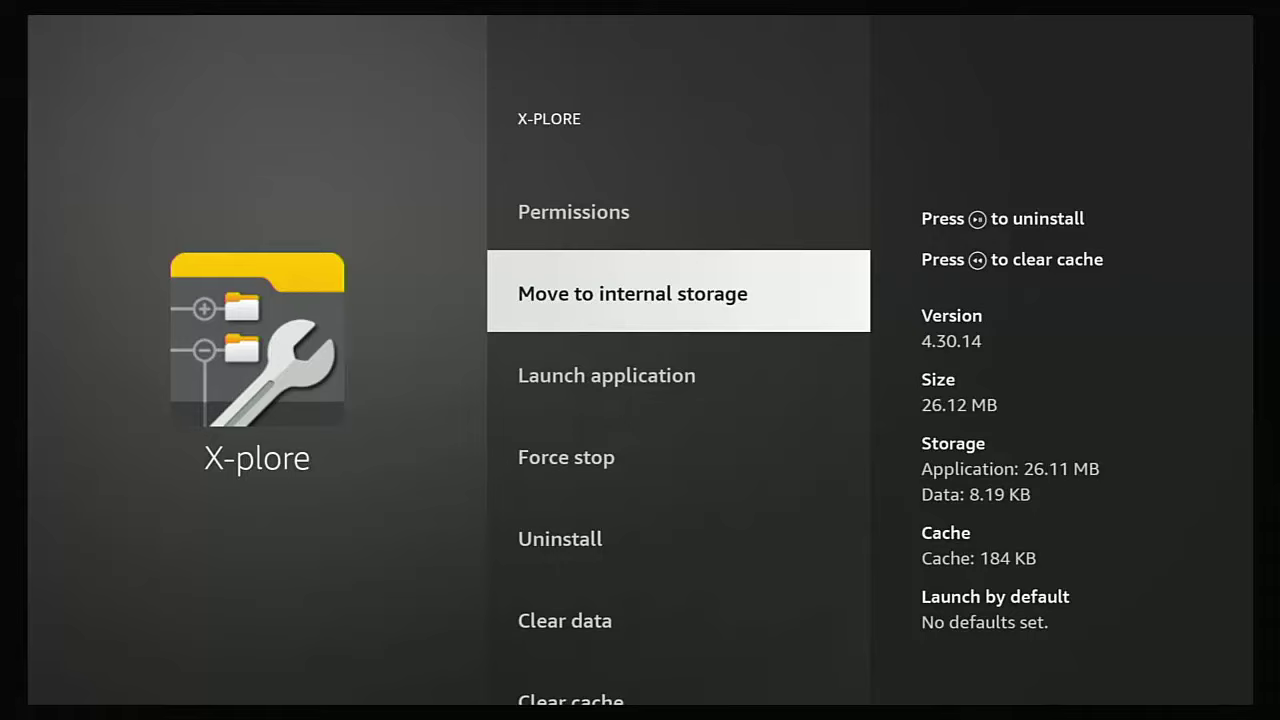
key(Escape)
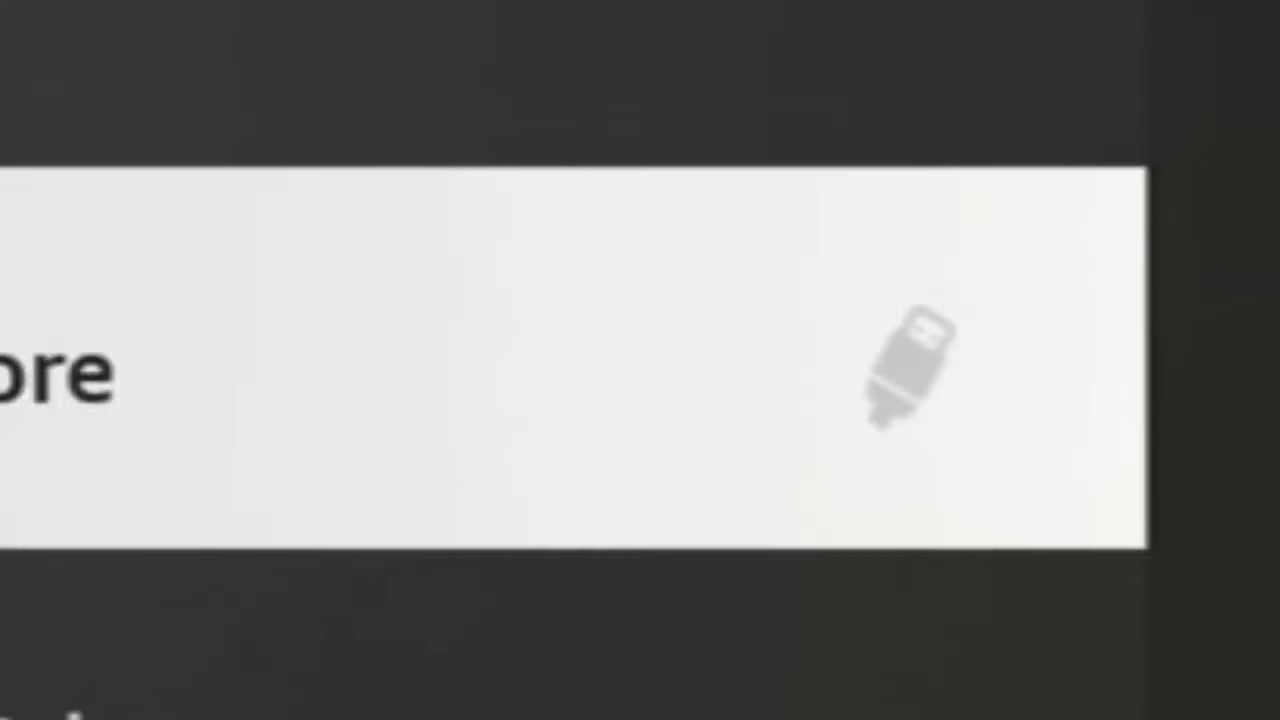
Step: Check YouTube's application options for a way to move it to USB storage, and return to the installed applications list
key(Down)
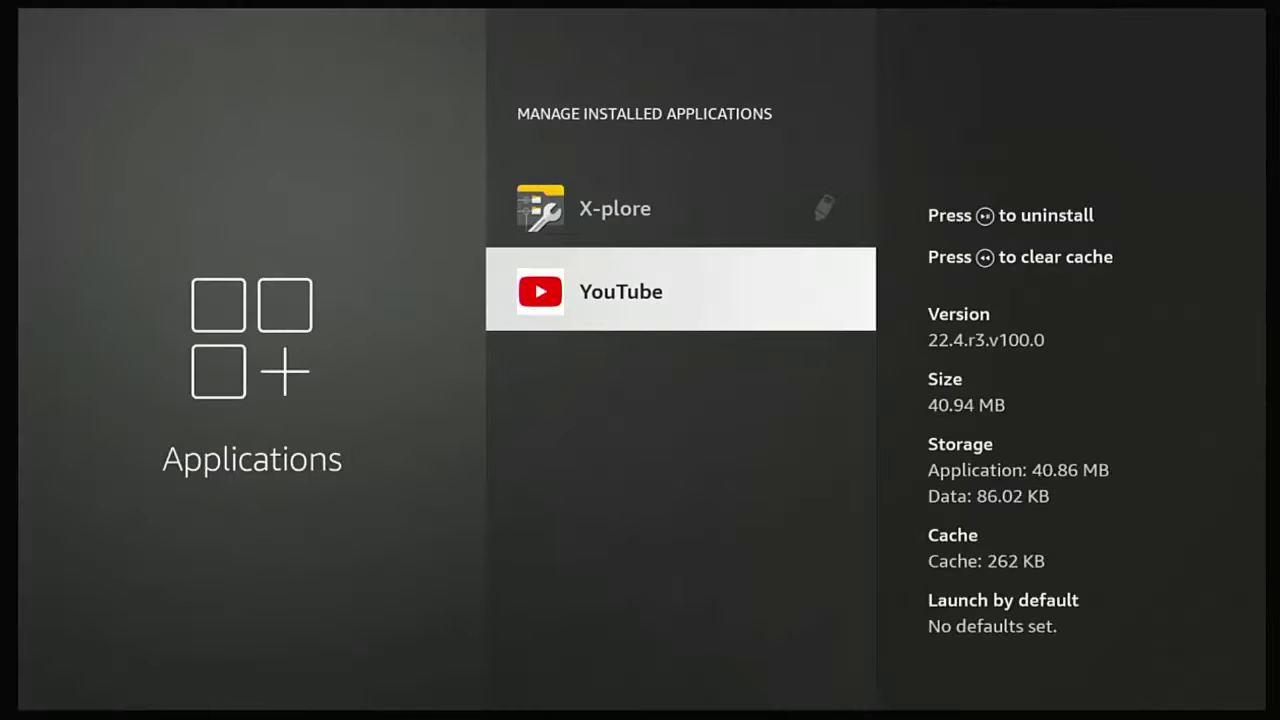
key(Return)
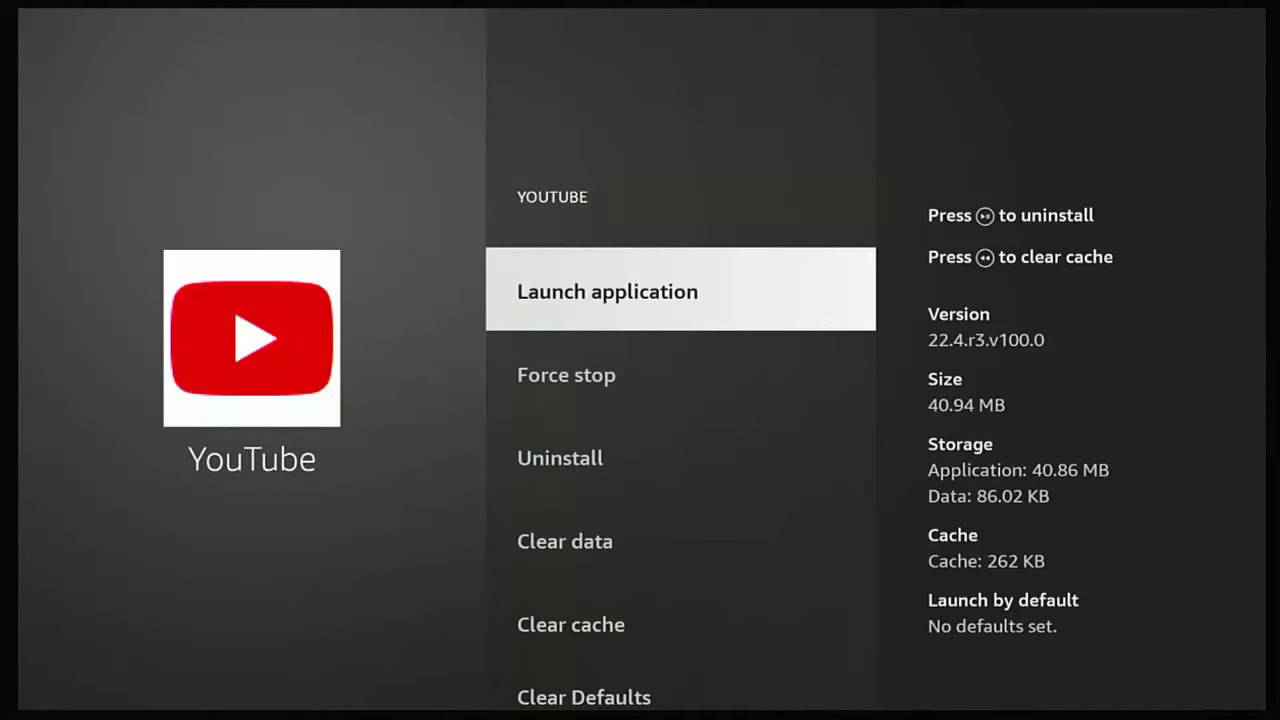
key(Down)
key(Down)
key(Down)
key(Down)
key(Down)
key(Down)
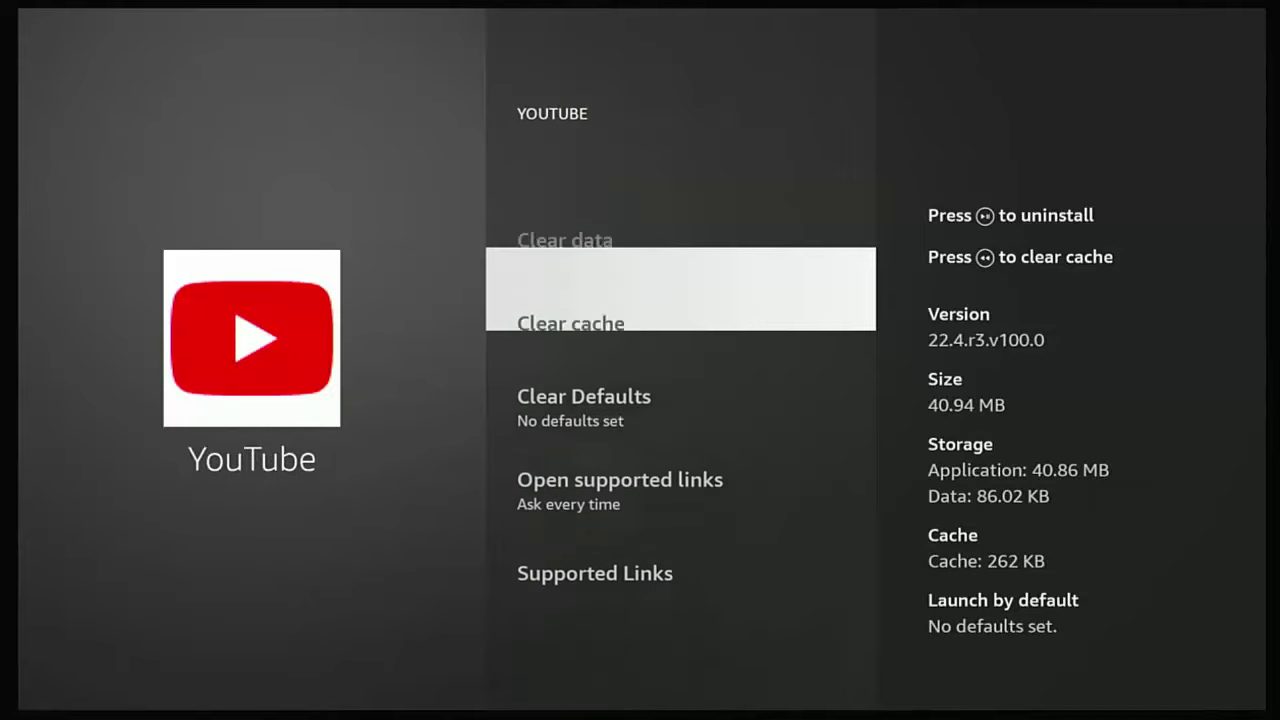
key(Up)
key(Up)
key(Up)
key(Up)
key(Up)
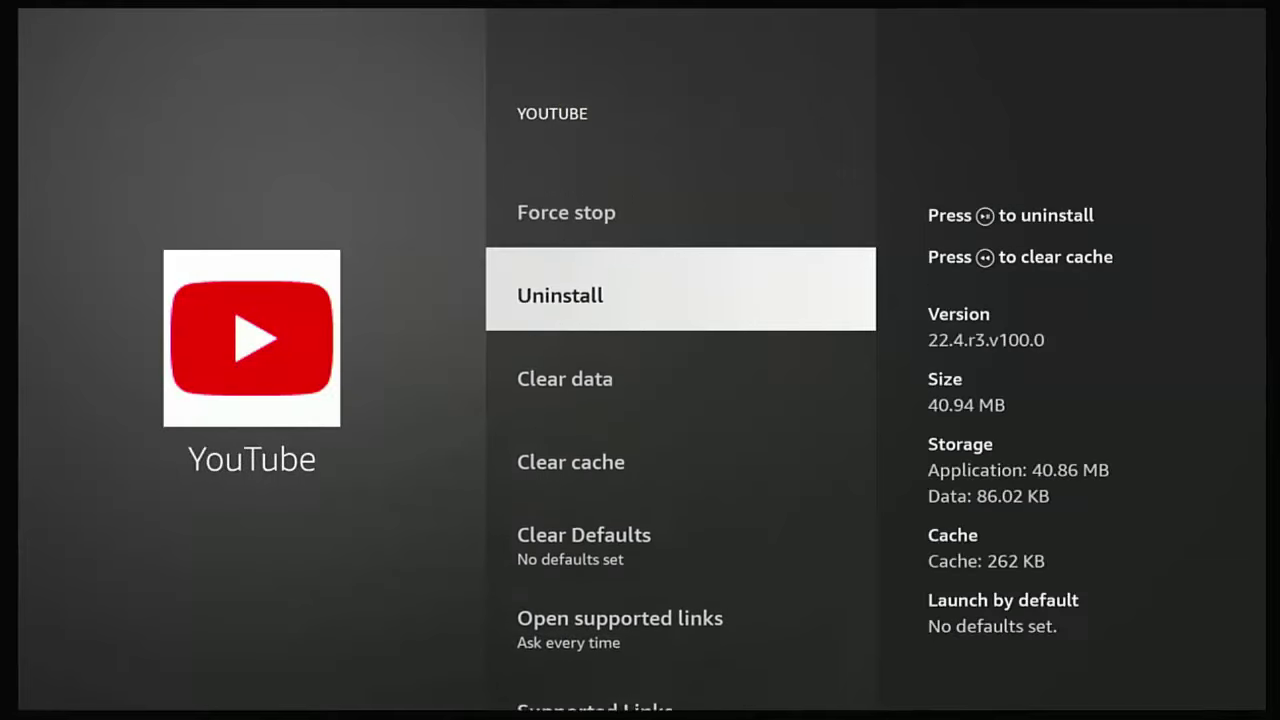
key(Up)
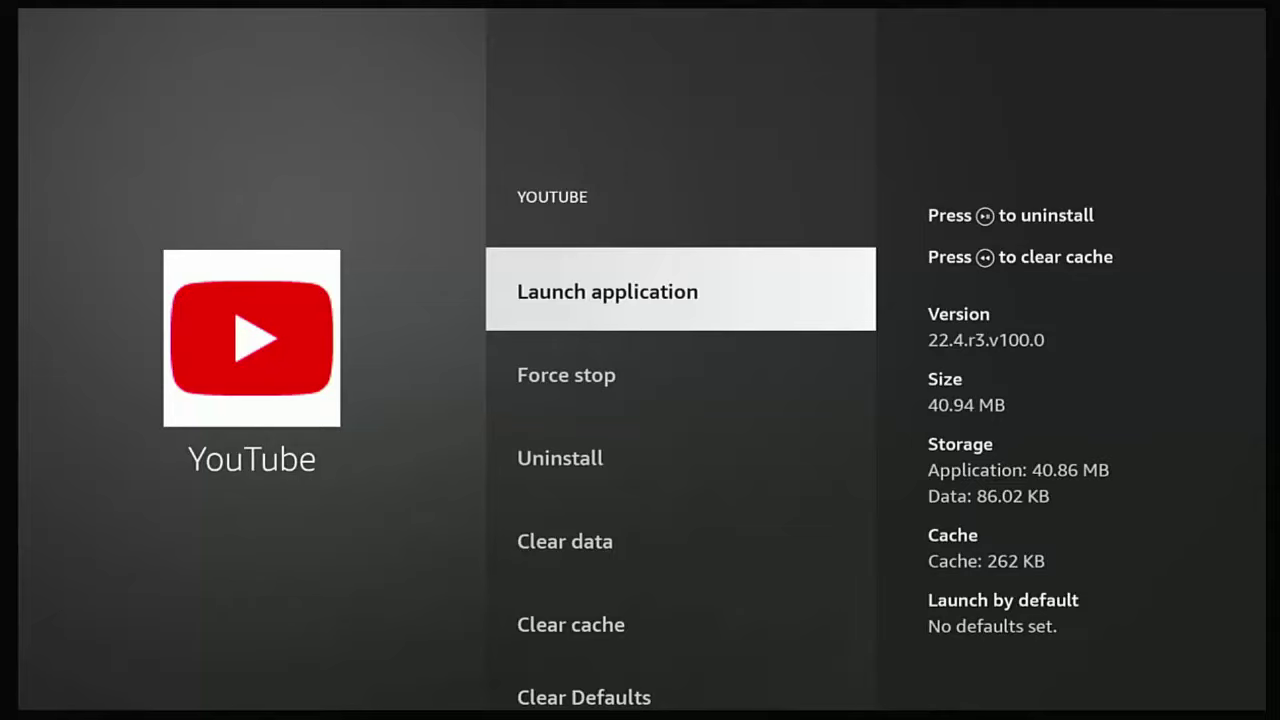
key(Escape)
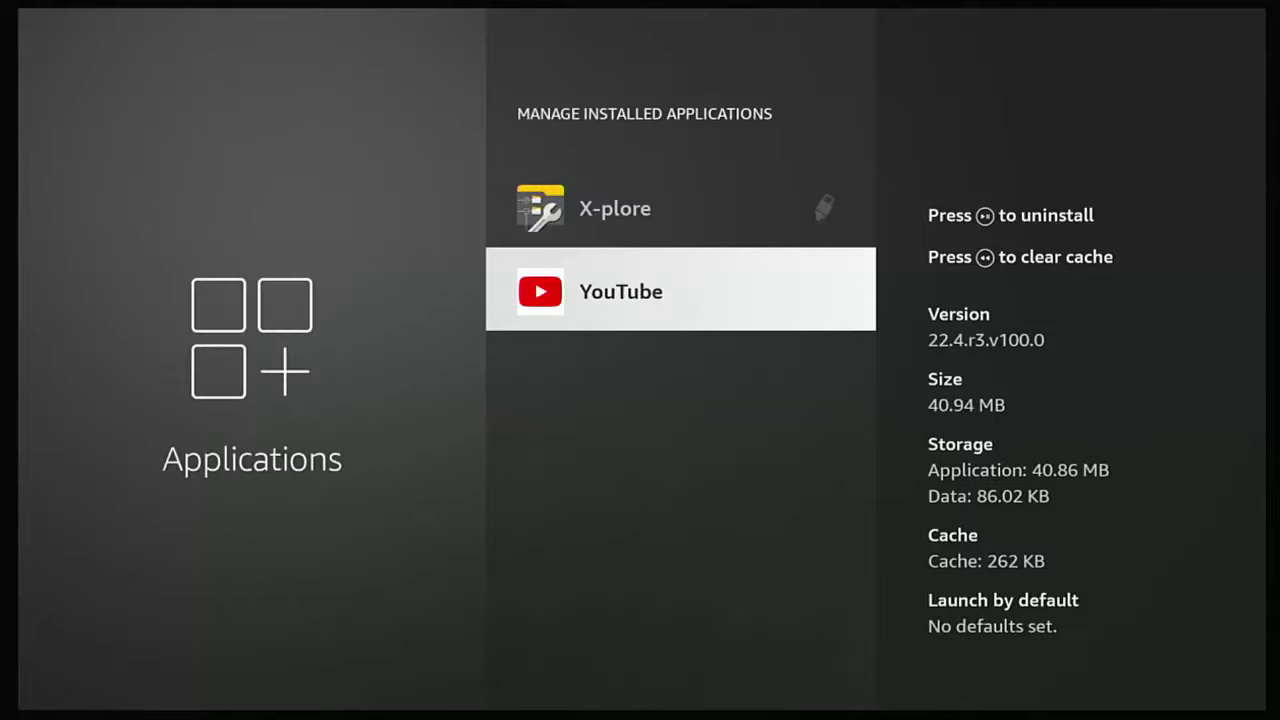
Step: Move the X-plore application back to internal storage and leave its options
key(Up)
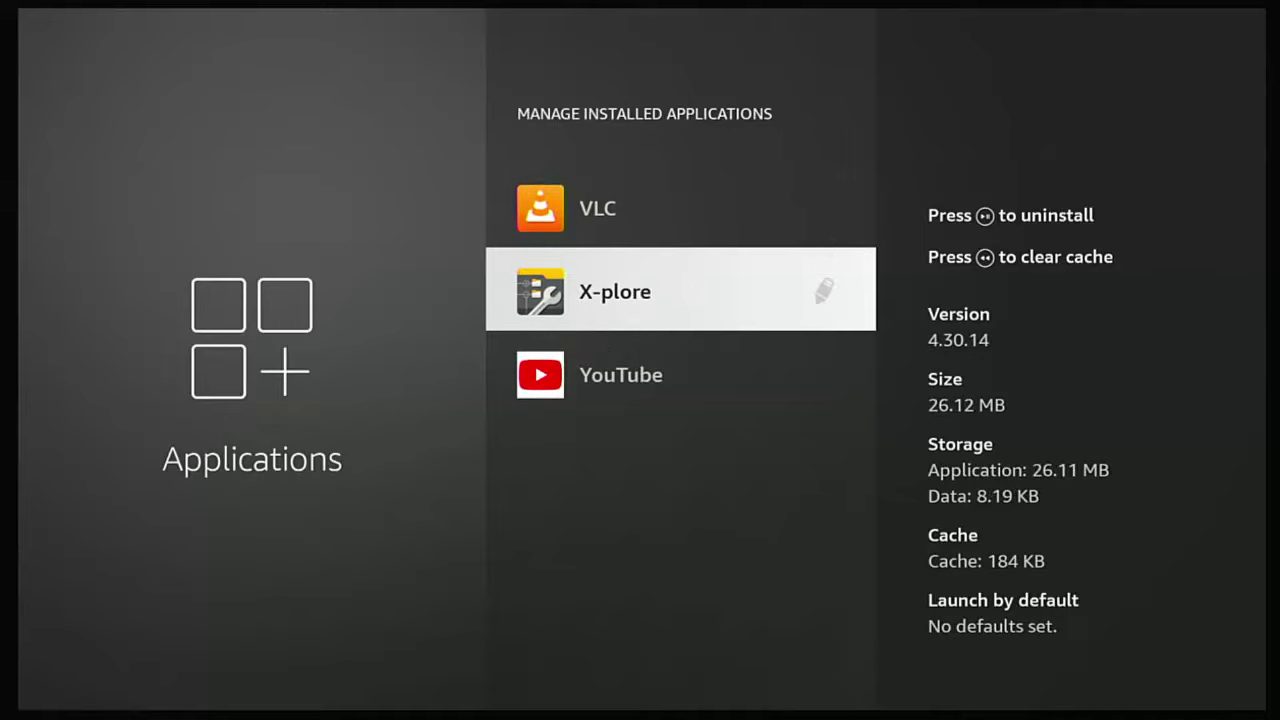
key(Return)
key(Down)
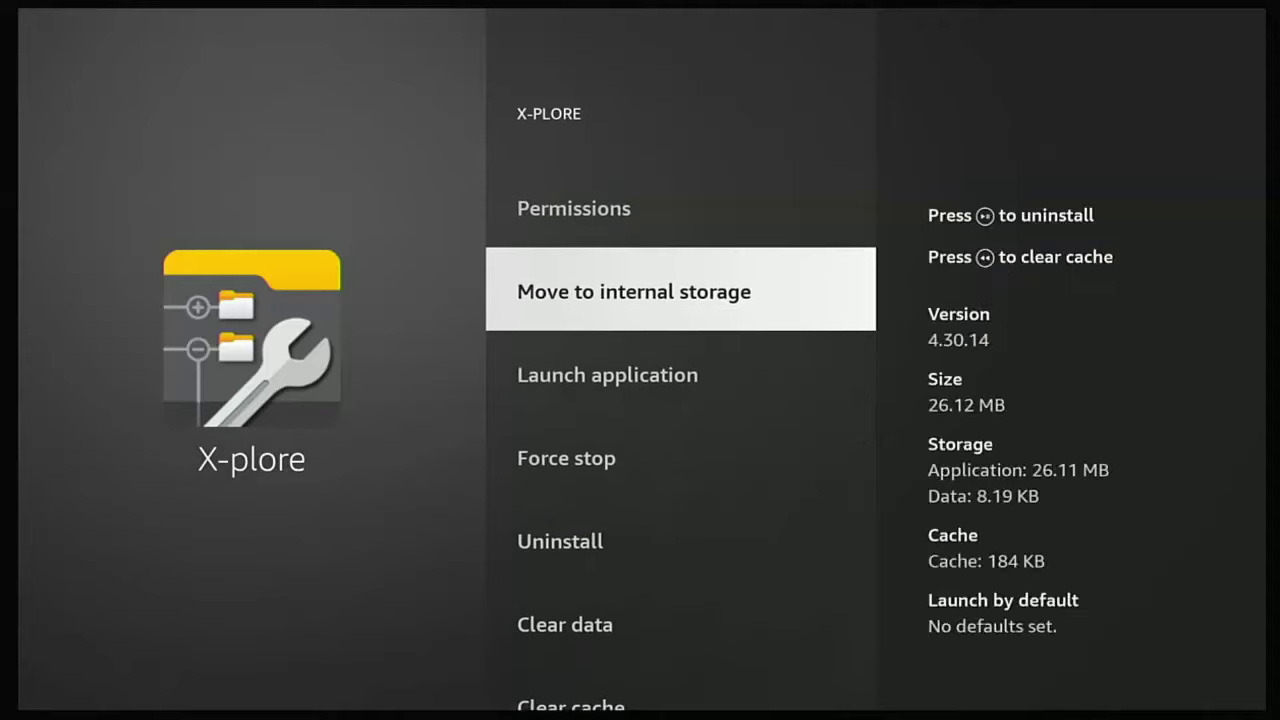
key(Return)
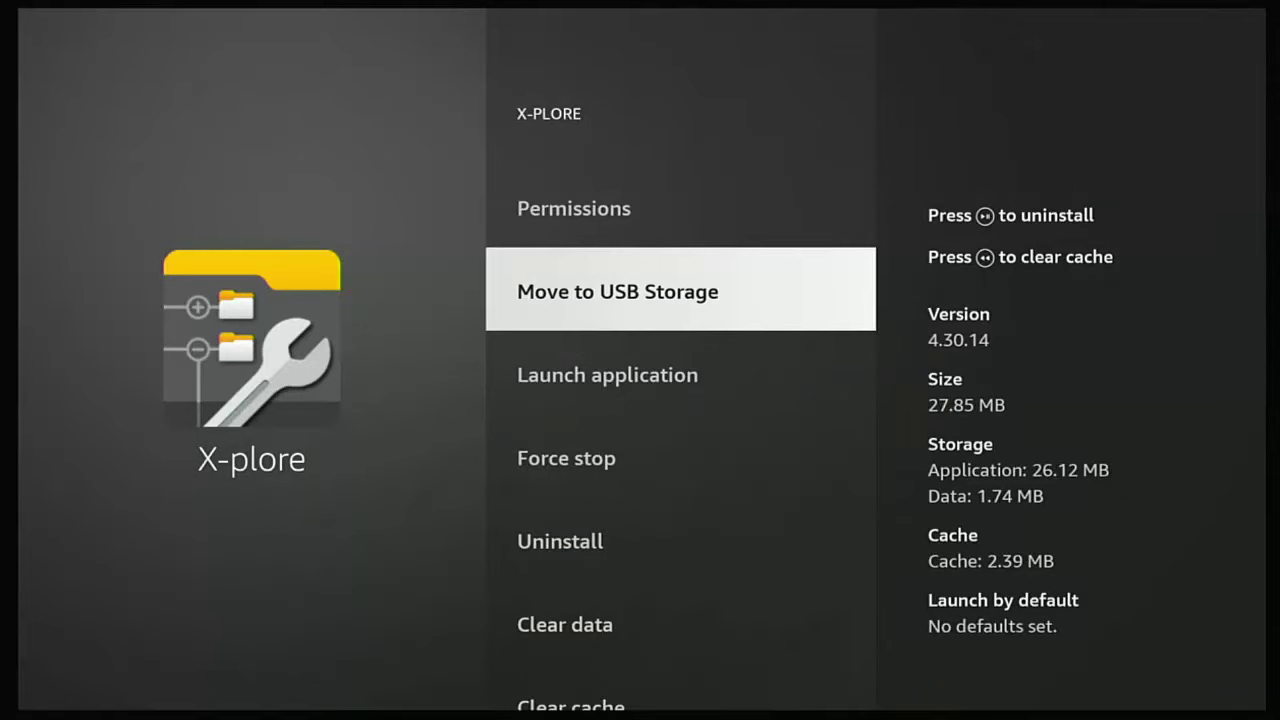
key(Escape)
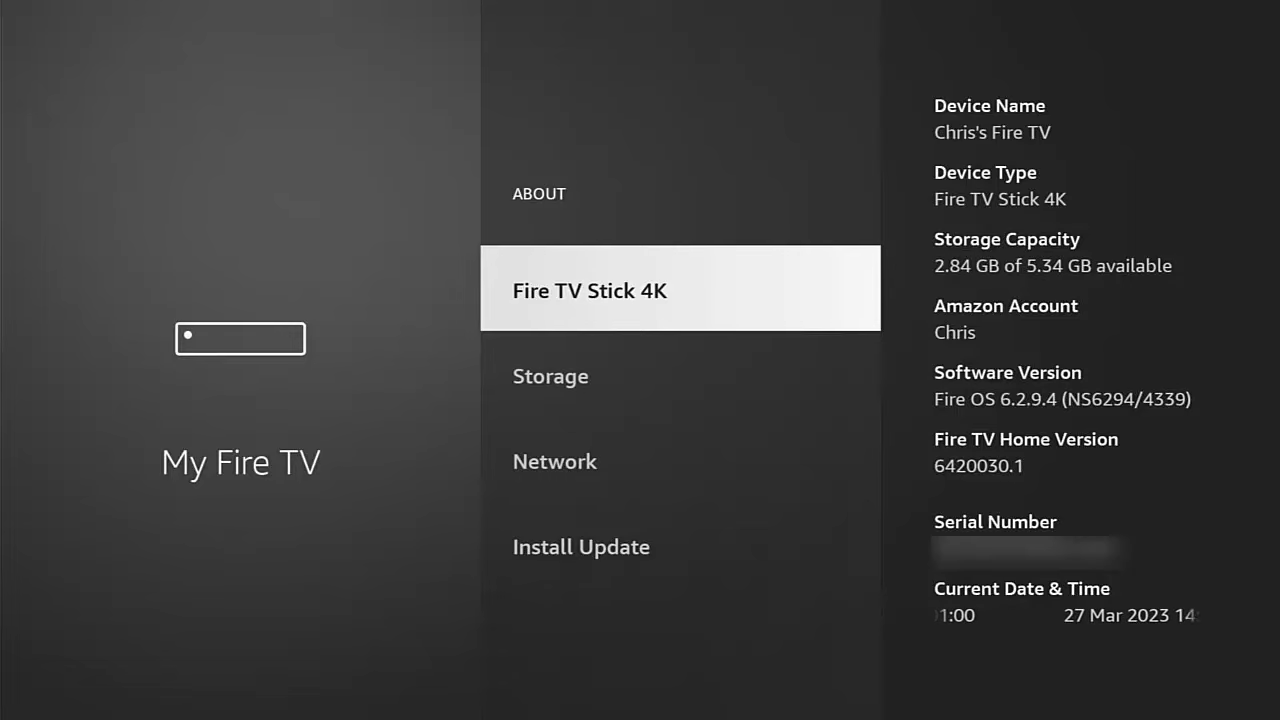
Step: From the Fire TV home screen, open the About page in the My Fire TV settings
key(Home)
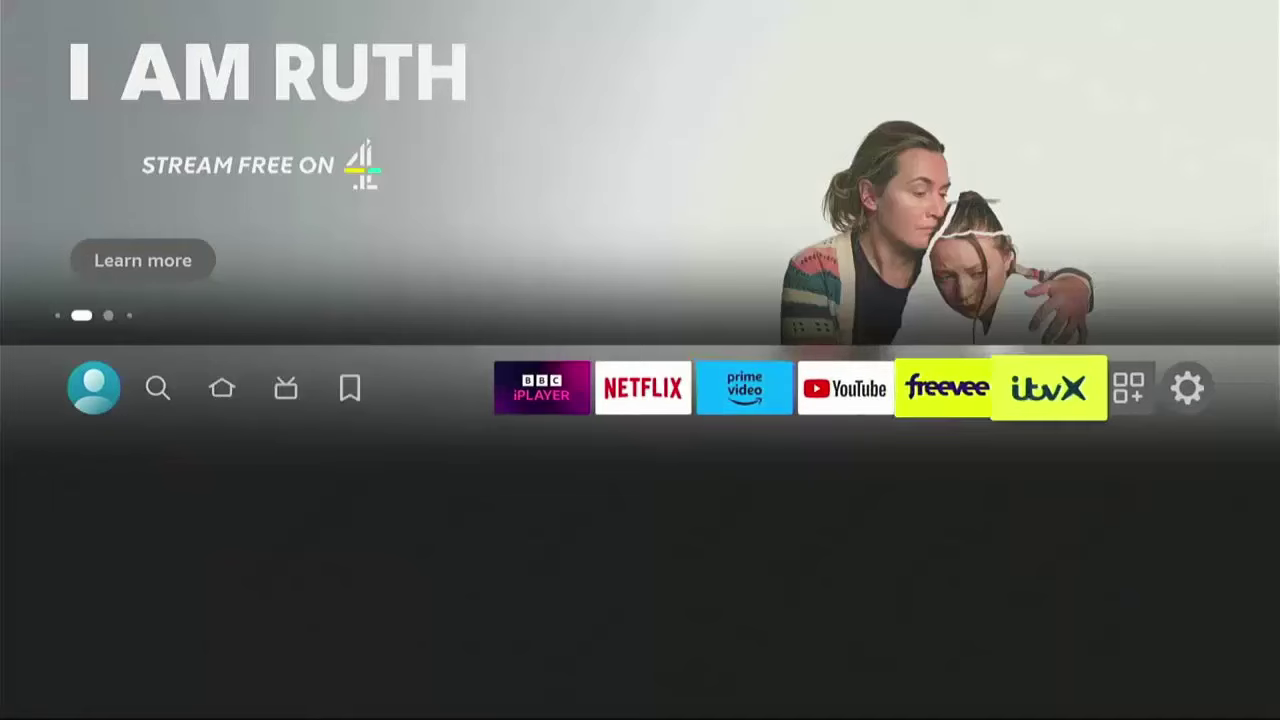
key(Right)
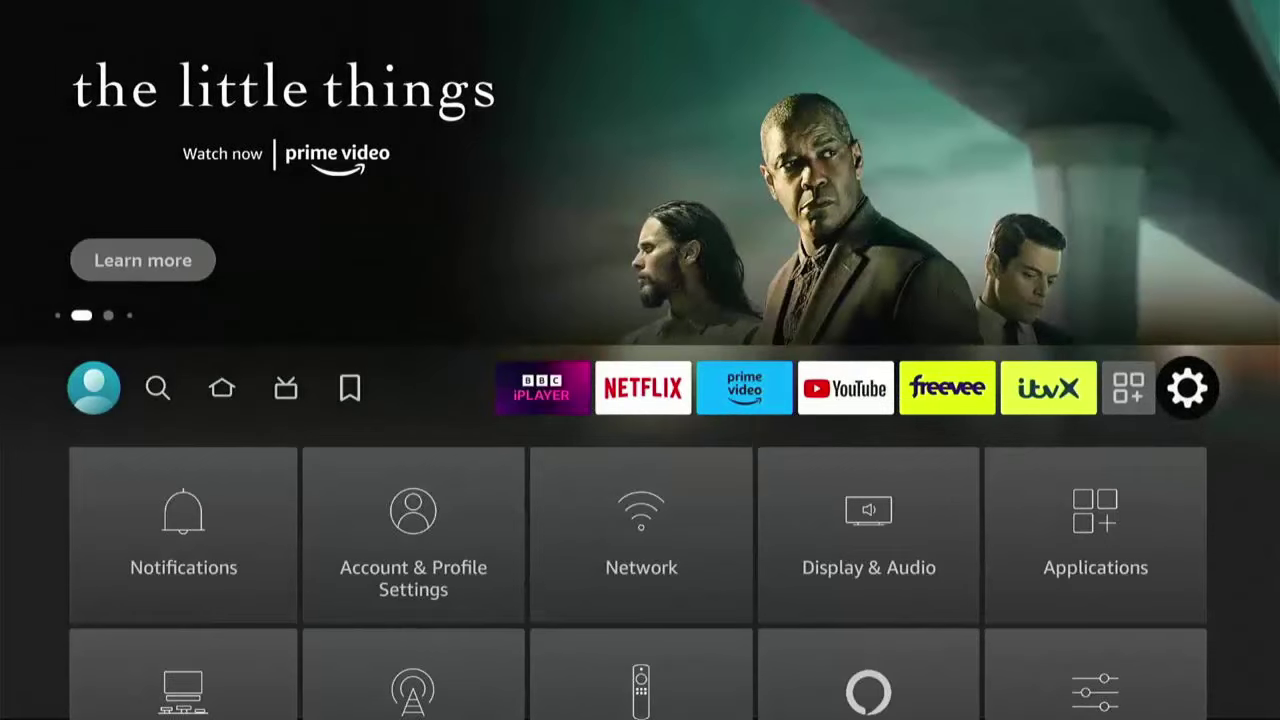
key(Down)
key(Down)
key(Down)
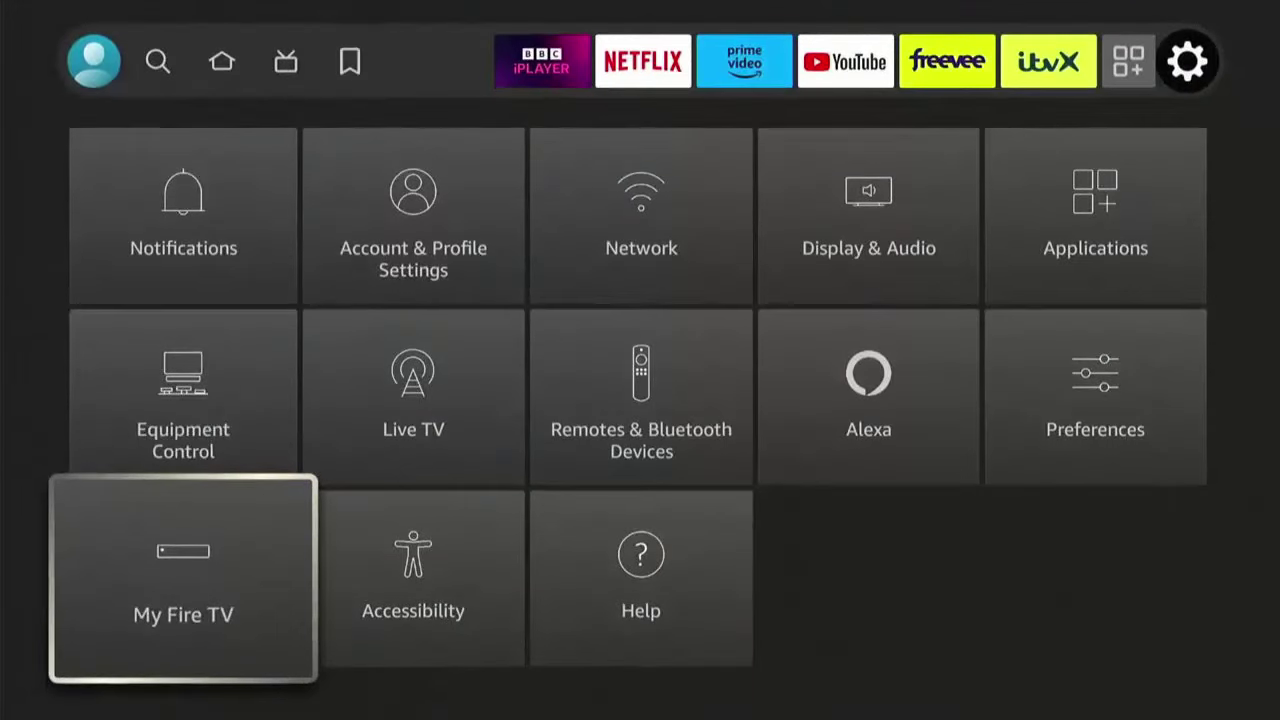
key(Return)
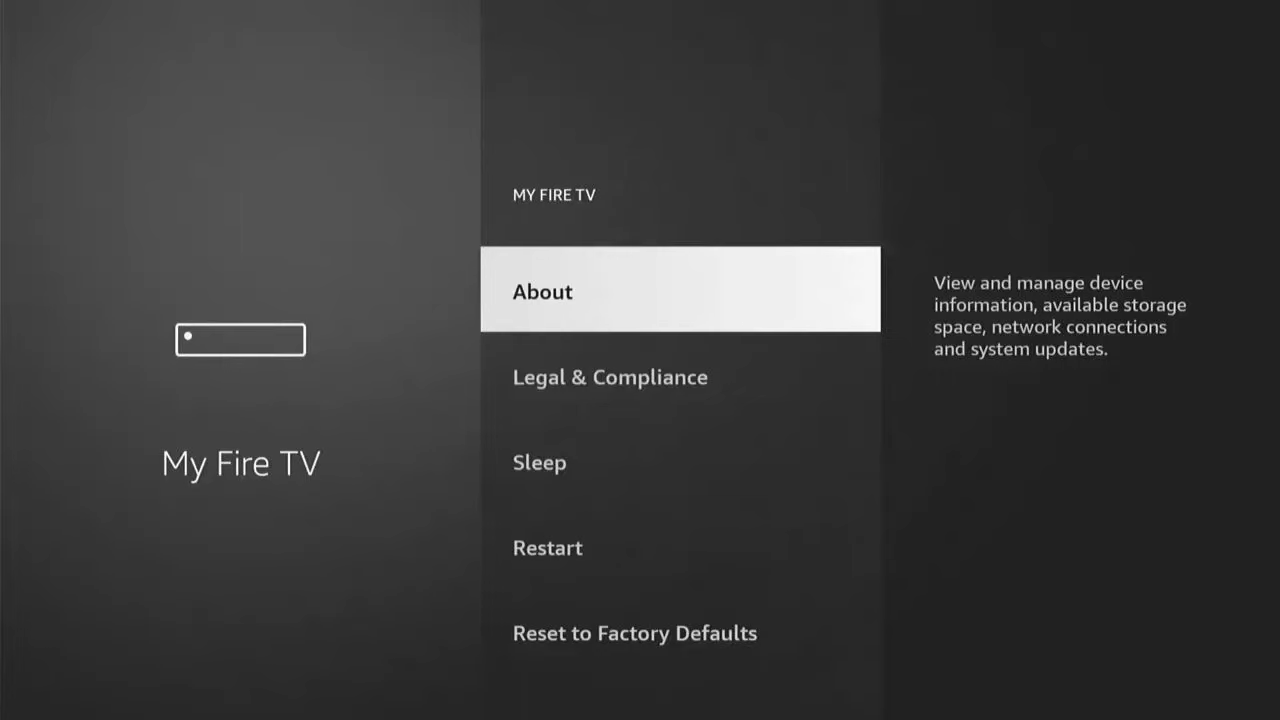
key(Return)
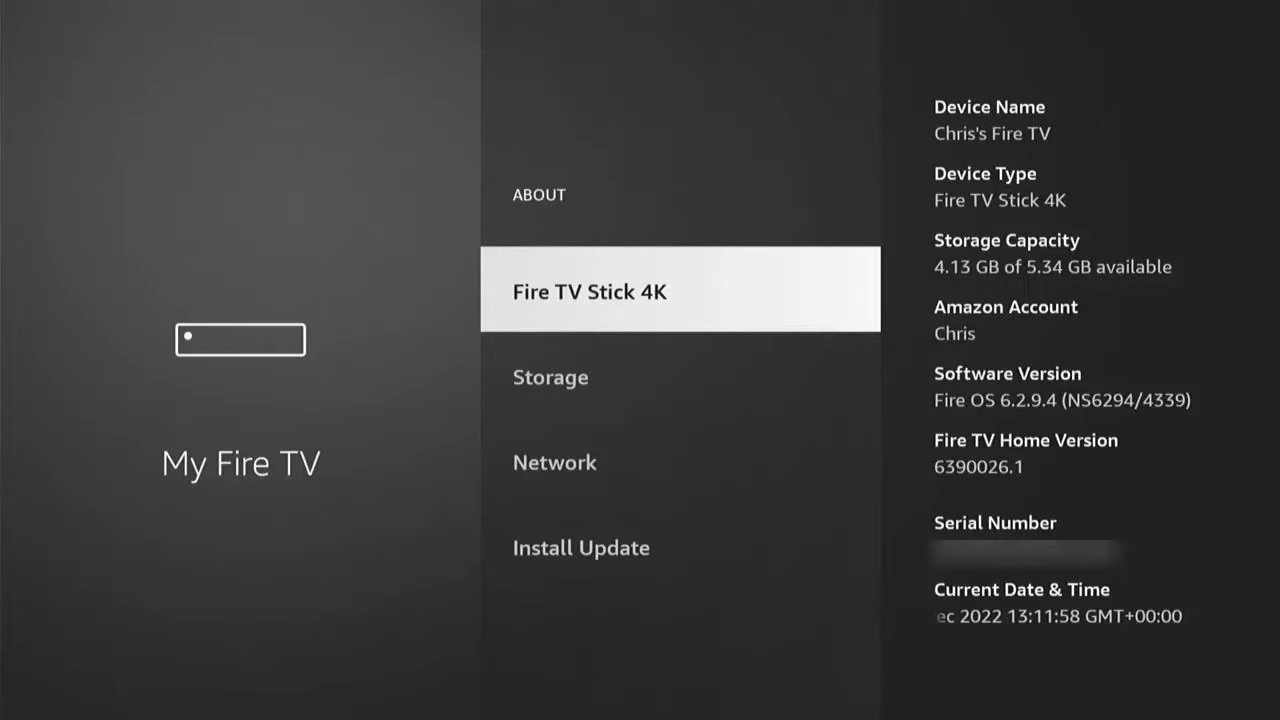
Step: Select the Fire TV Stick 4K device entry repeatedly to unlock Developer Options, and return to My Fire TV
key(Return)
key(Return)
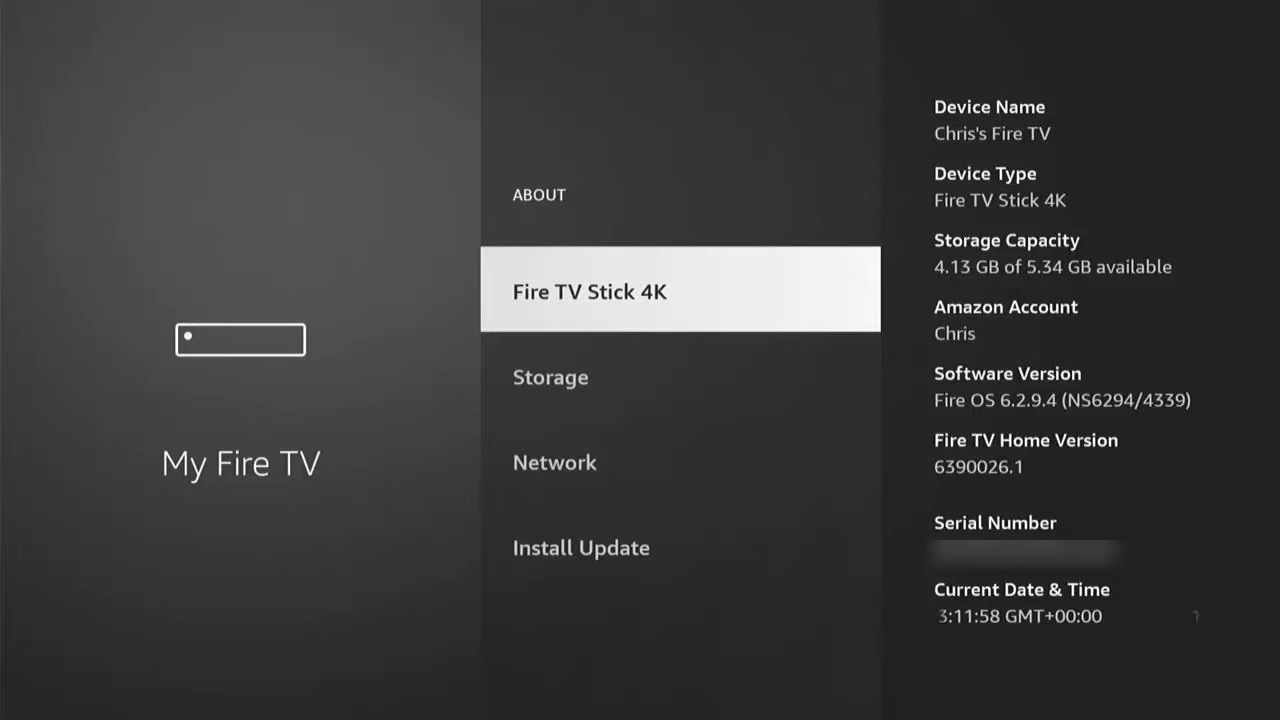
key(Return)
key(Return)
key(Return)
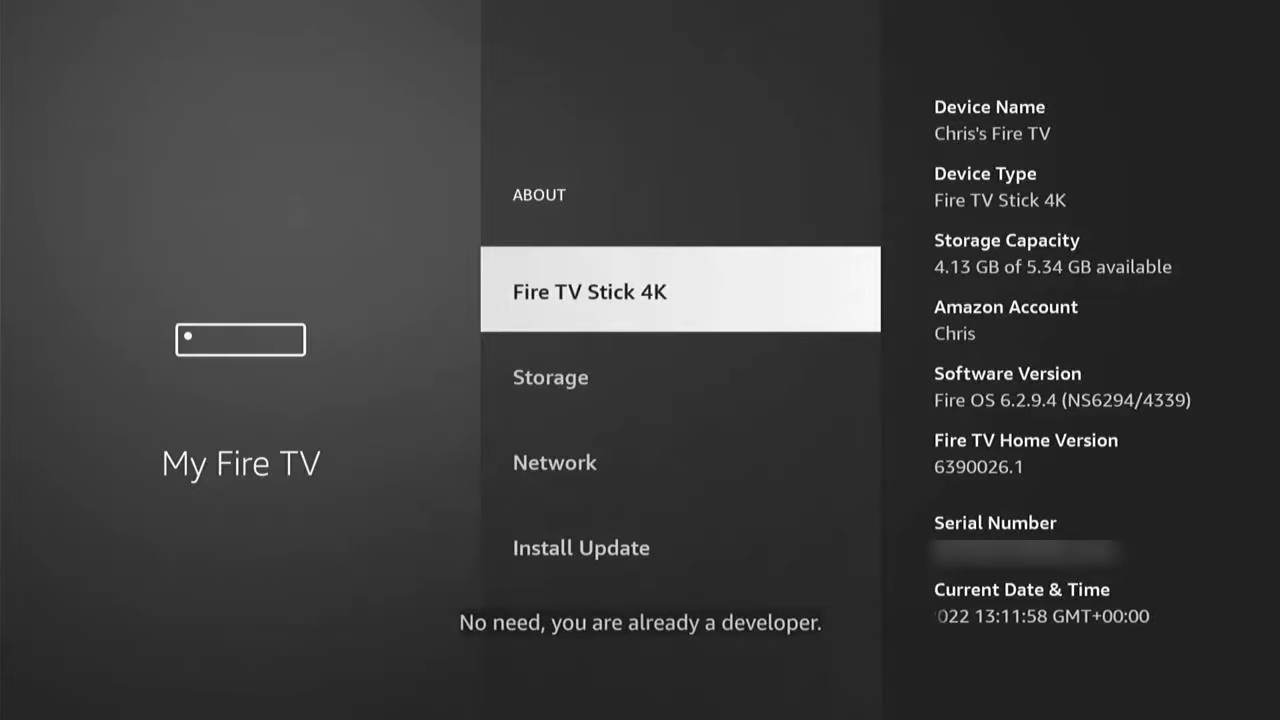
key(Escape)
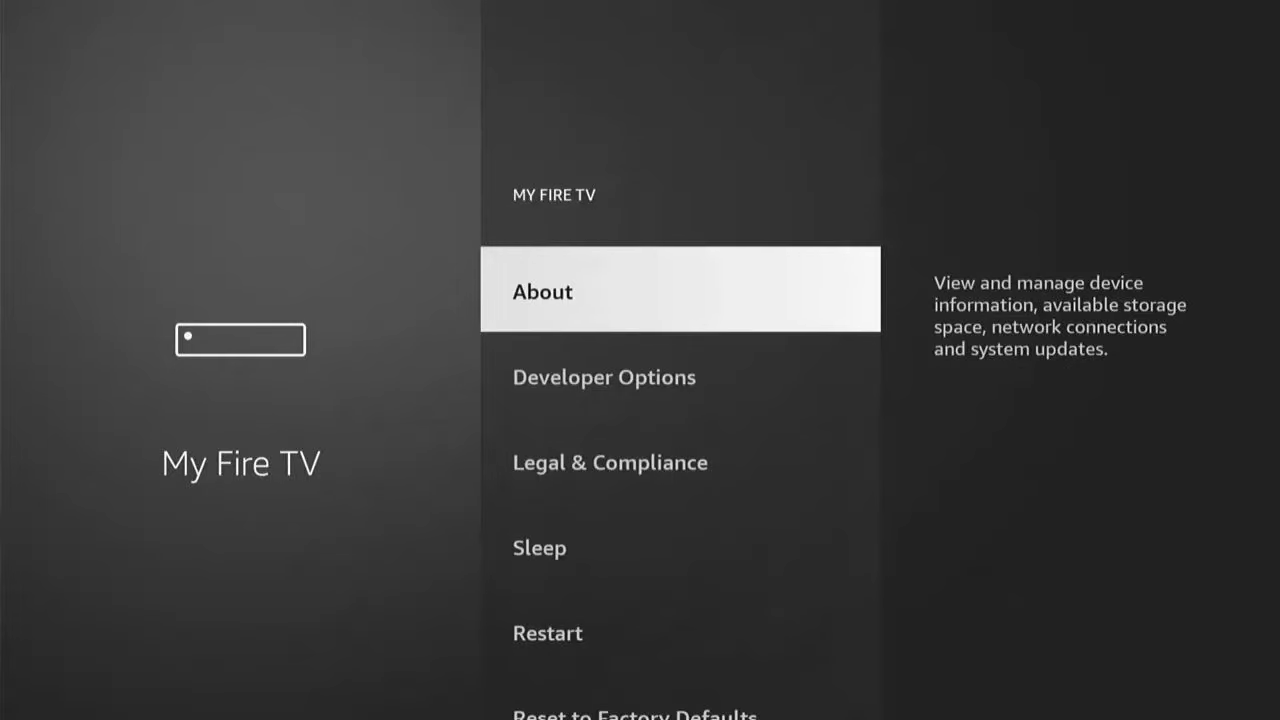
Step: In Developer Options, turn on Apps from Unknown Sources, accepting its warning, and ADB Debugging
key(Down)
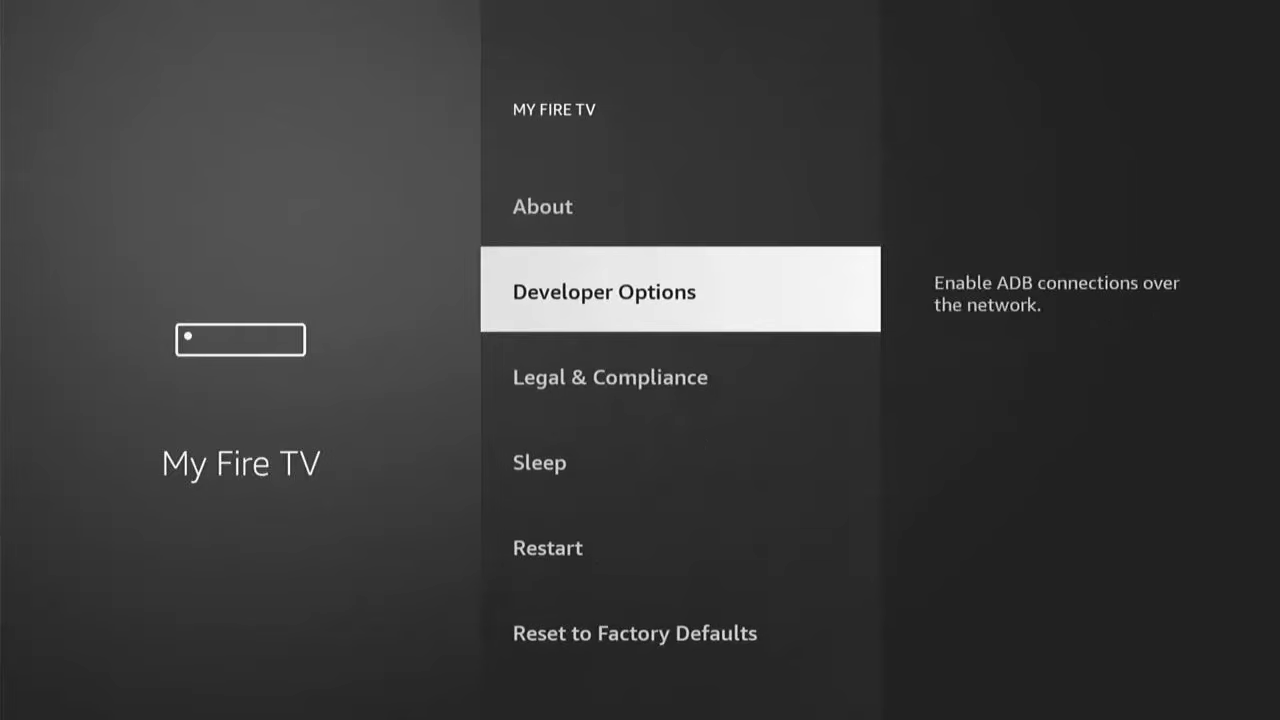
key(Return)
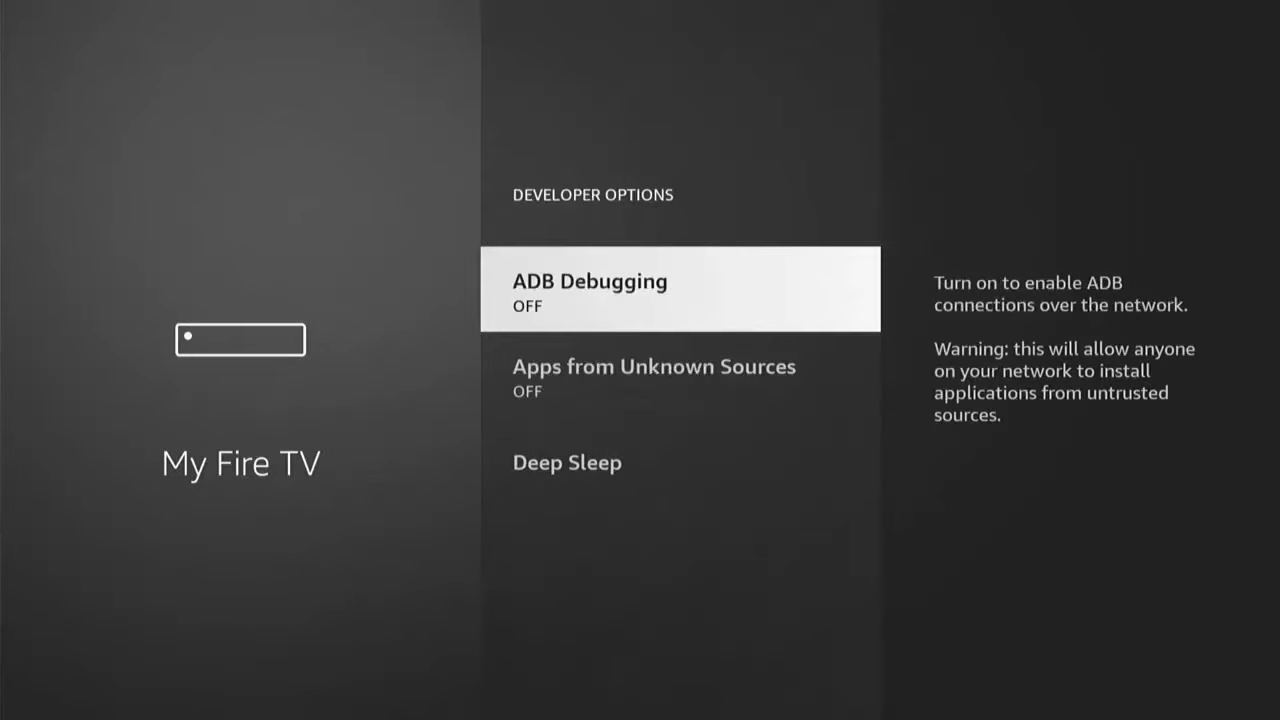
key(Down)
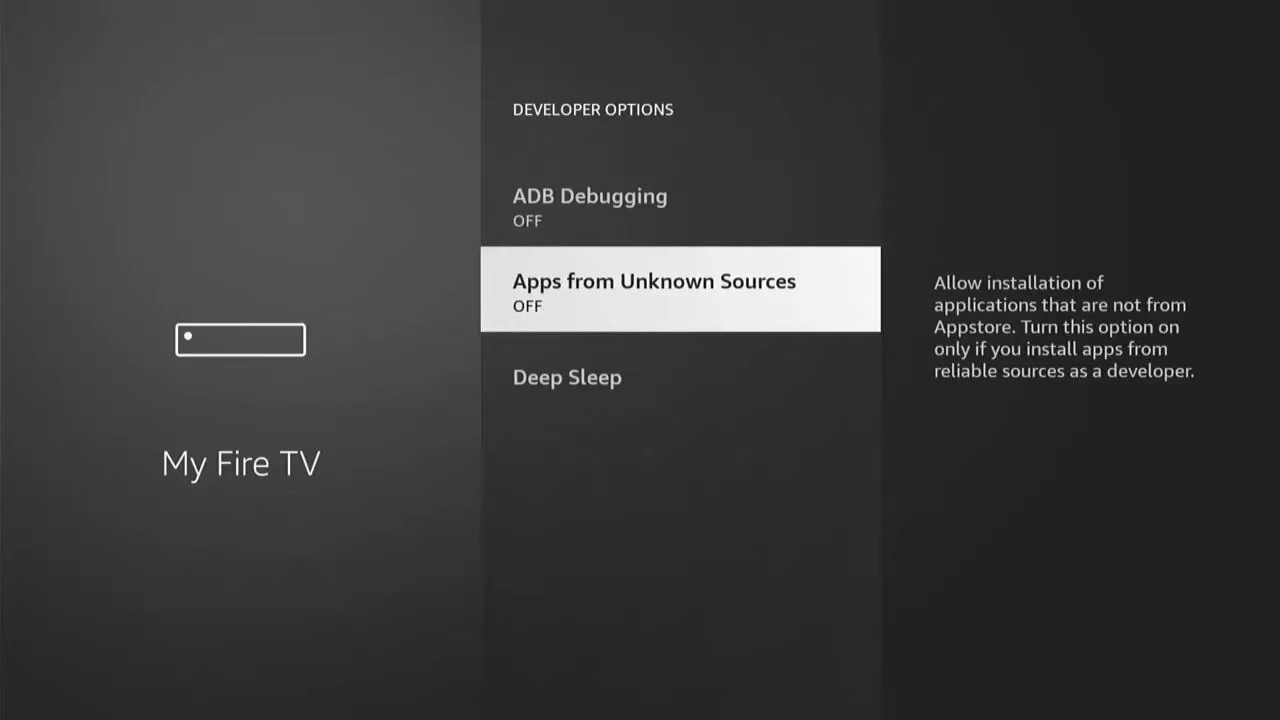
key(Return)
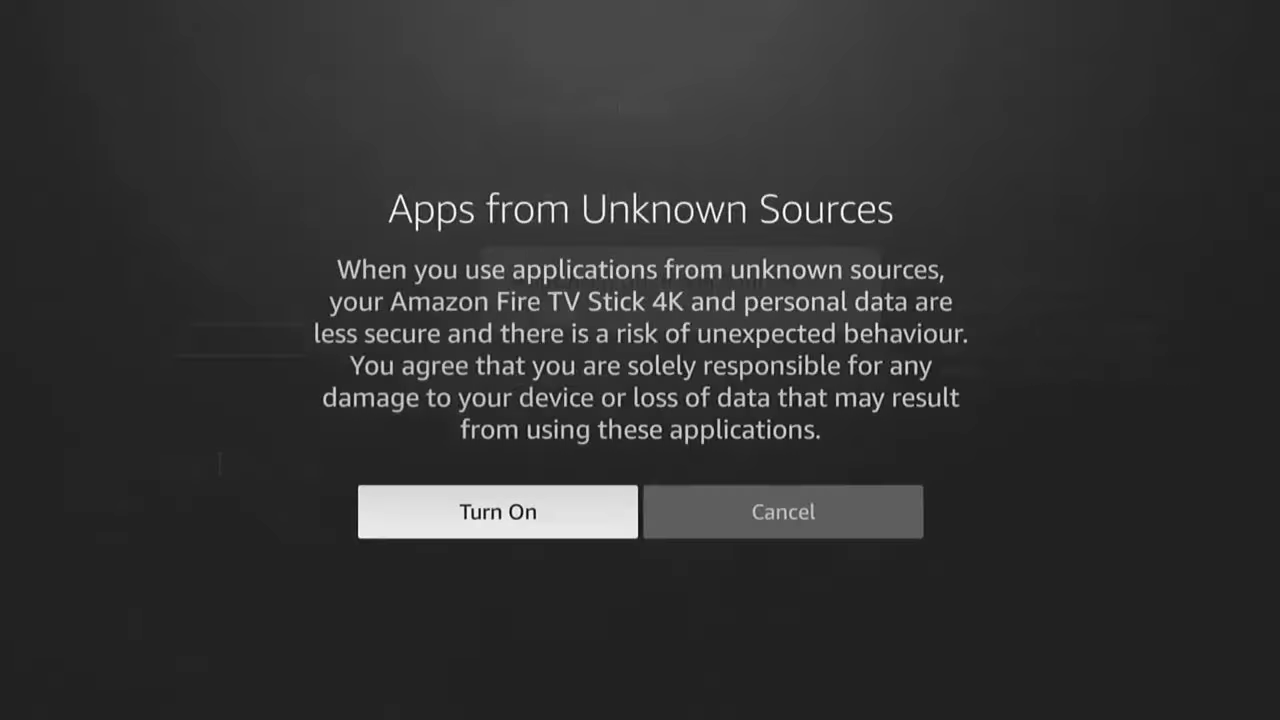
key(Return)
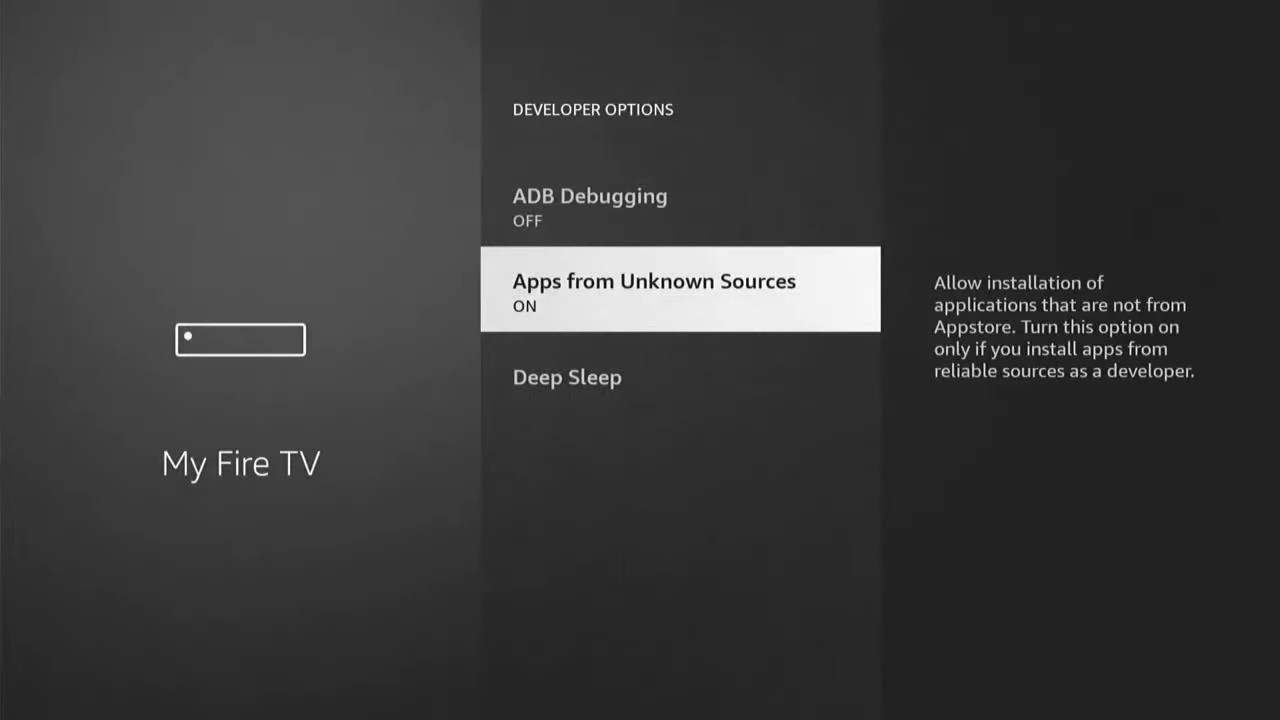
key(Up)
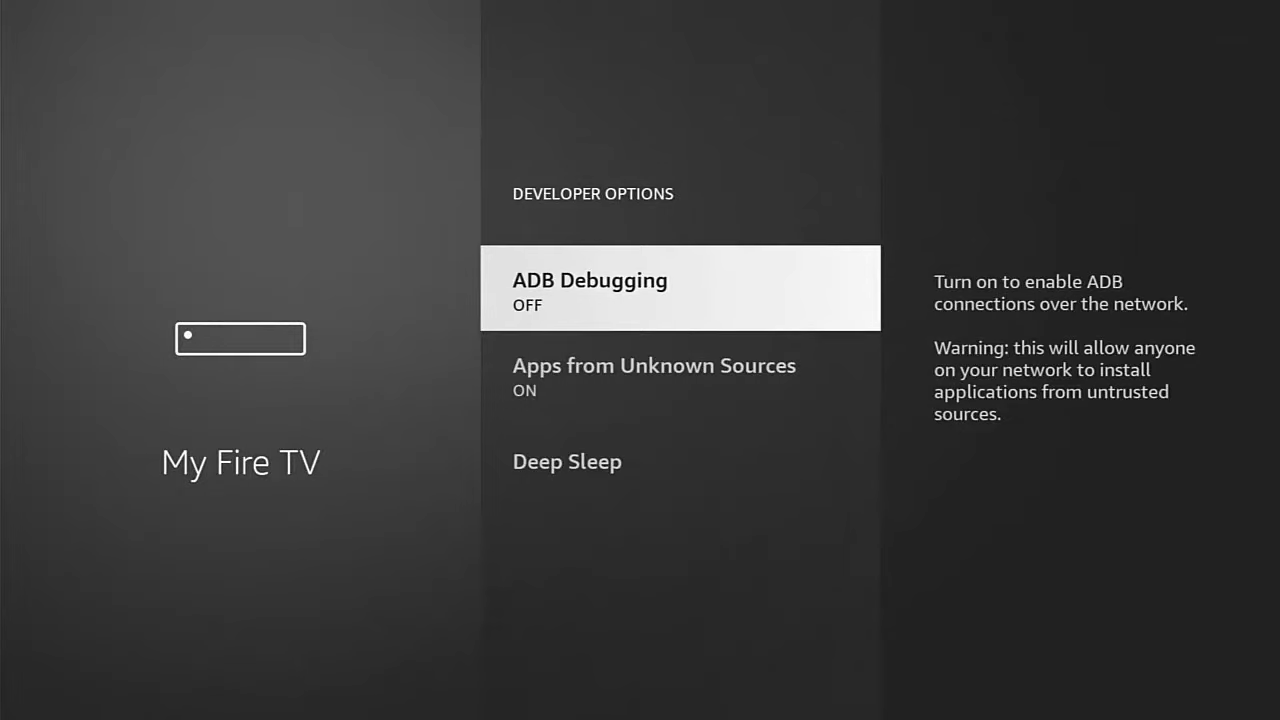
key(Return)
Step: Return to the Fire TV home screen and open the search entry in the Find section
key(Home)
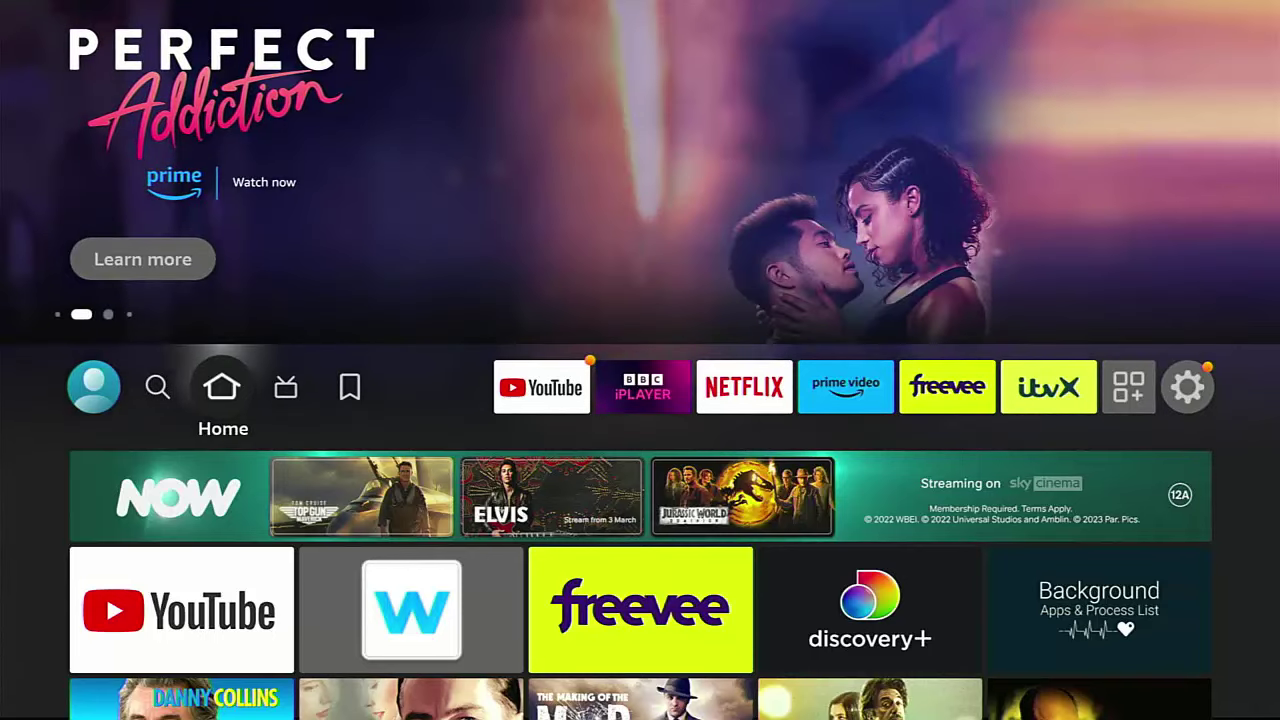
key(Left)
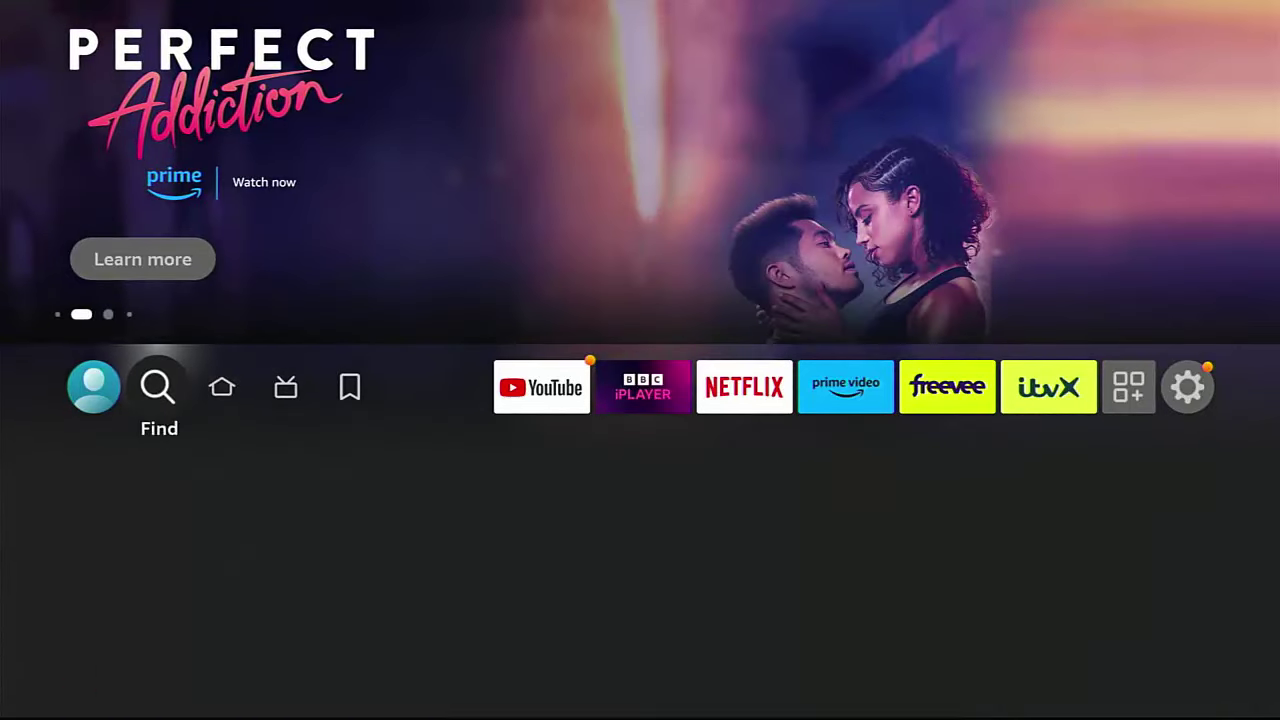
key(Down)
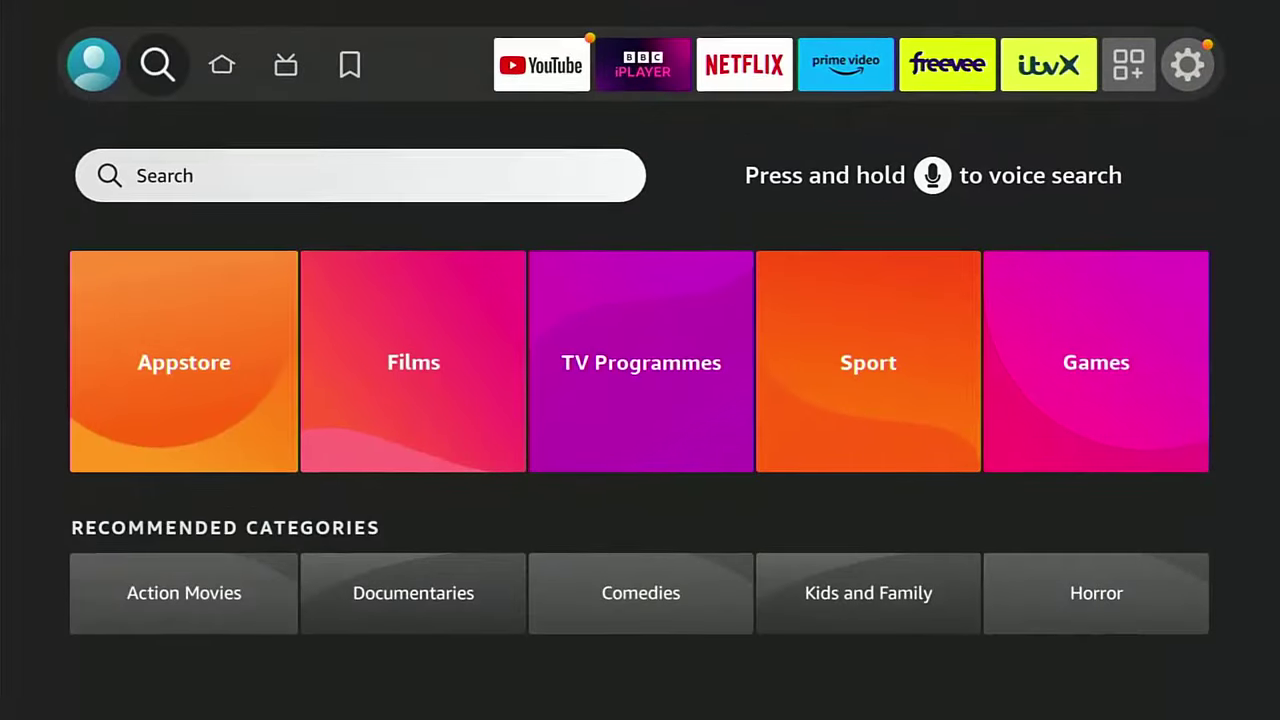
key(Return)
Step: Enter "Do" as the search text and run the suggested search for Downloader
key(Right)
key(Right)
key(Right)
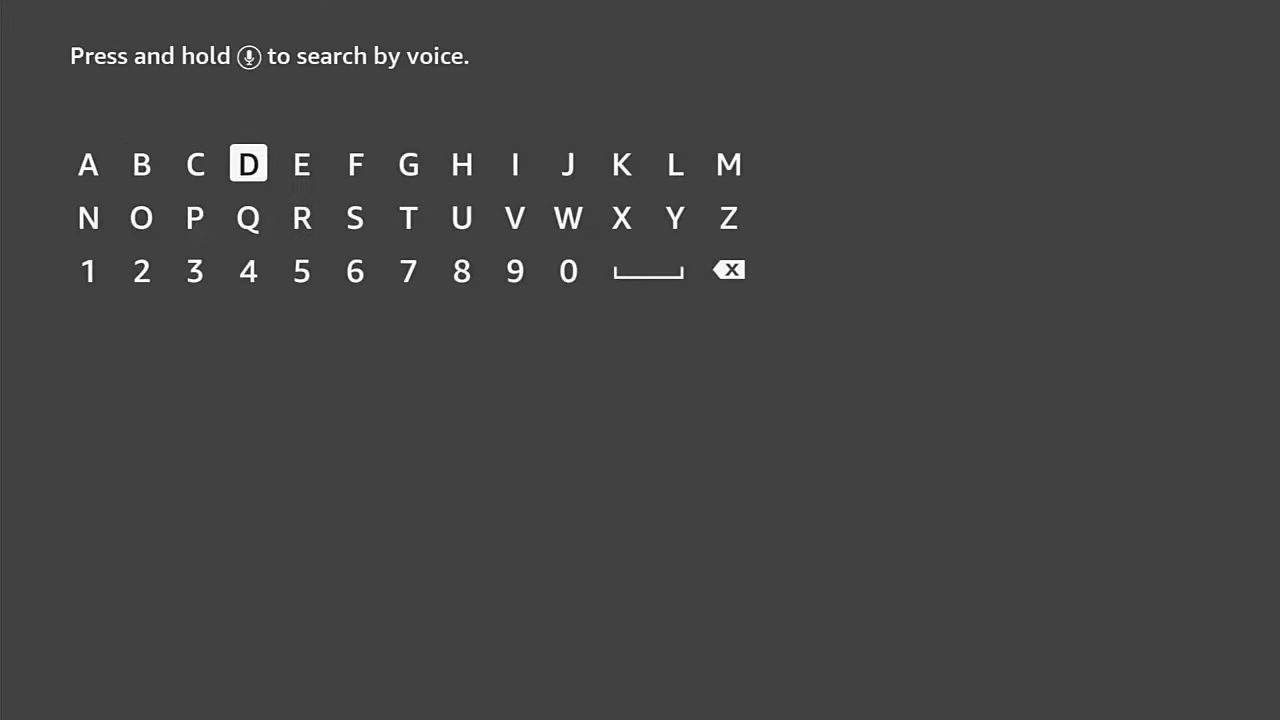
key(Return)
key(Down)
key(Left)
key(Left)
key(Return)
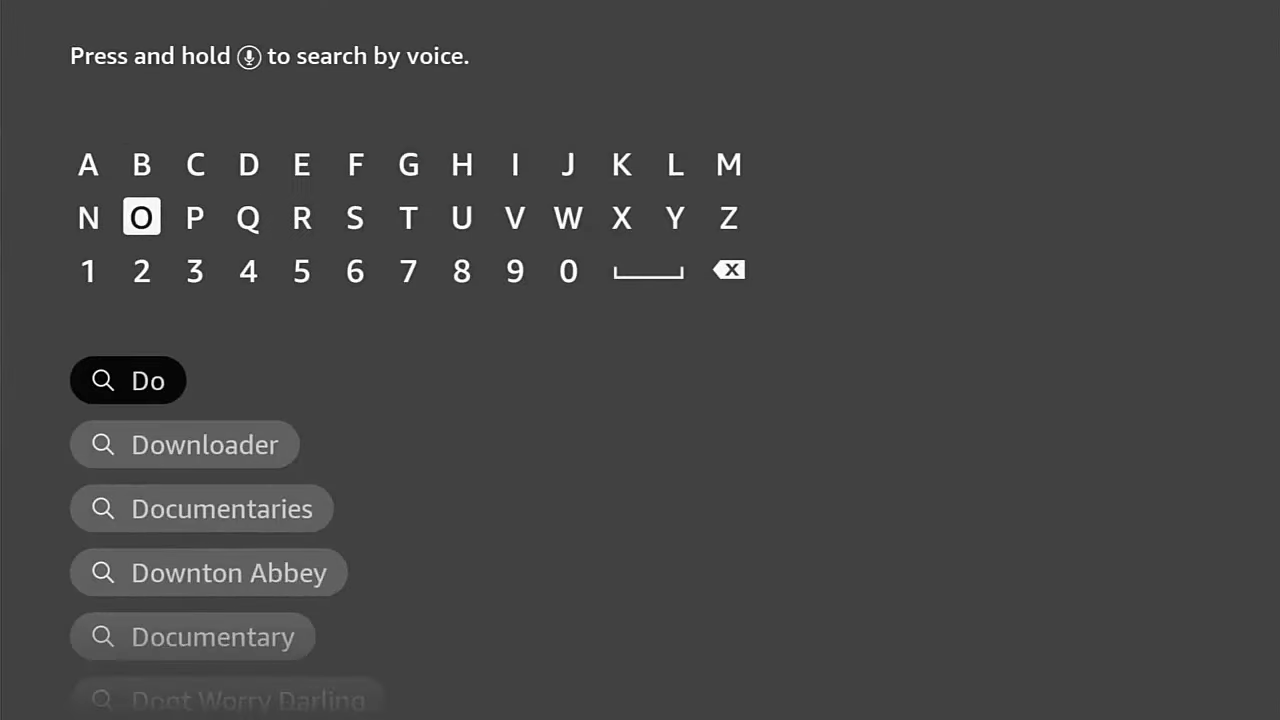
key(Down)
key(Down)
key(Down)
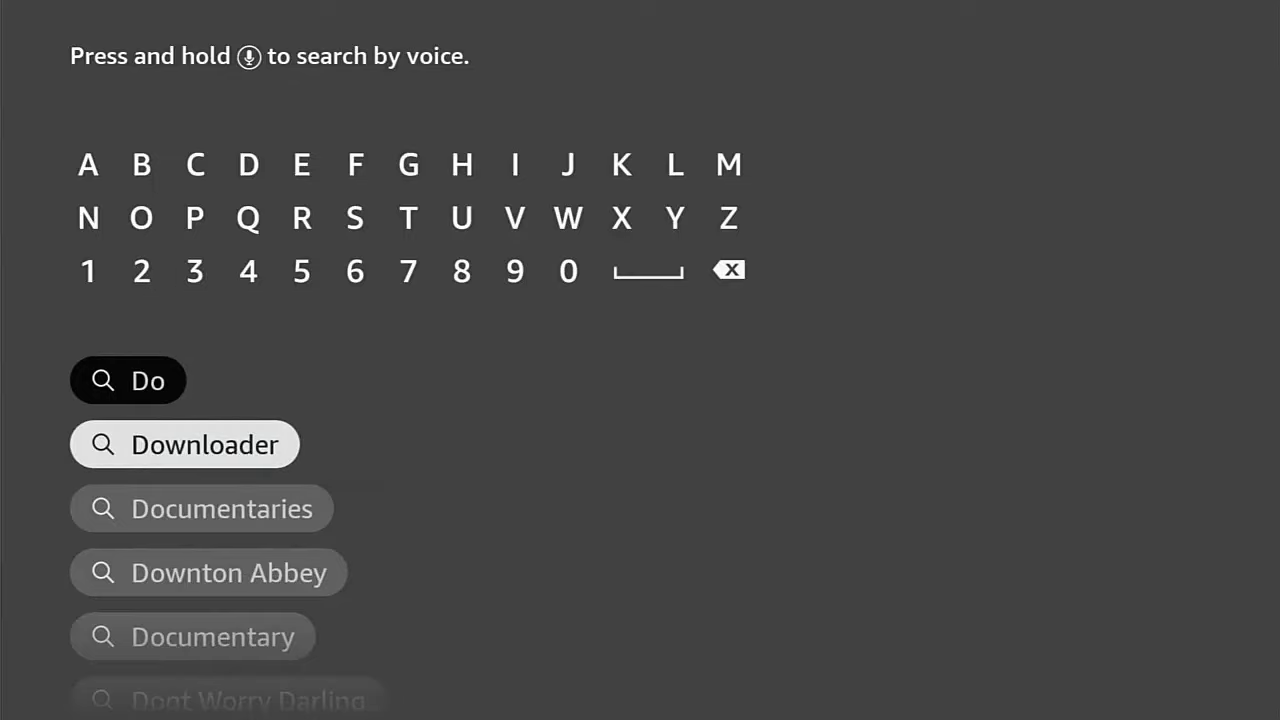
key(Return)
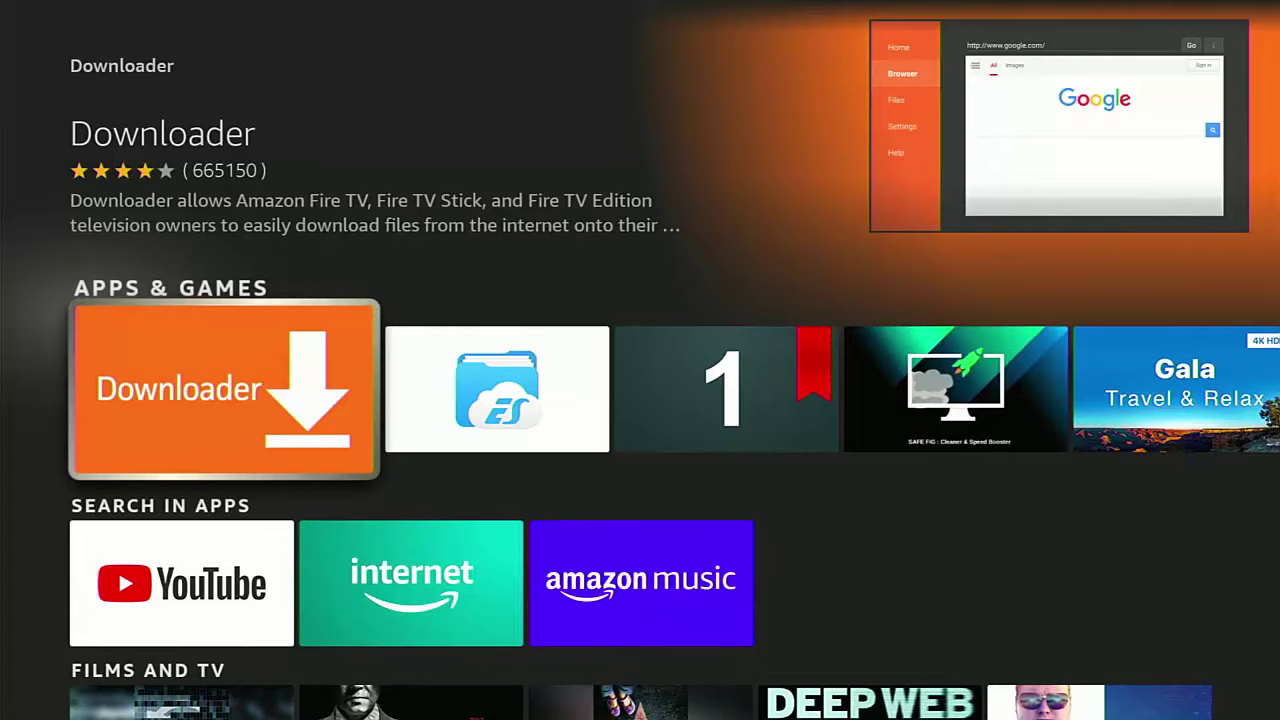
Step: Install Downloader from its store page, launch it and allow it to access photos, media and files
key(Return)
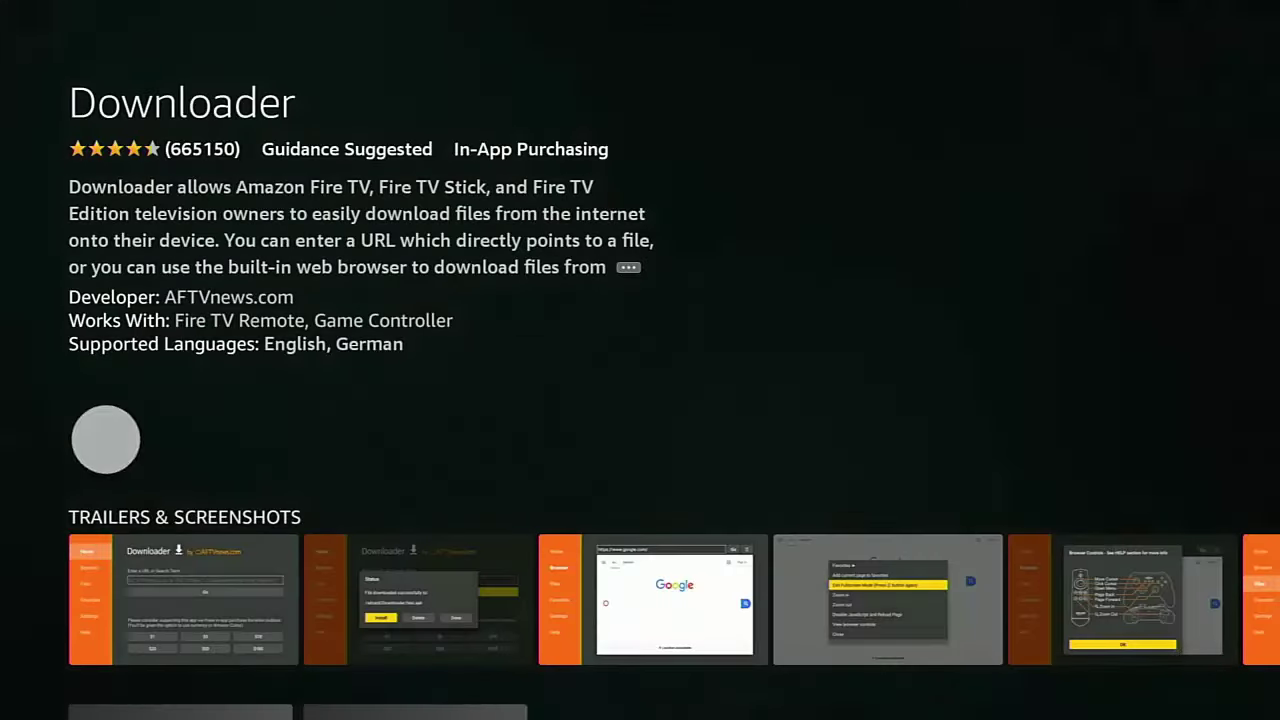
key(Return)
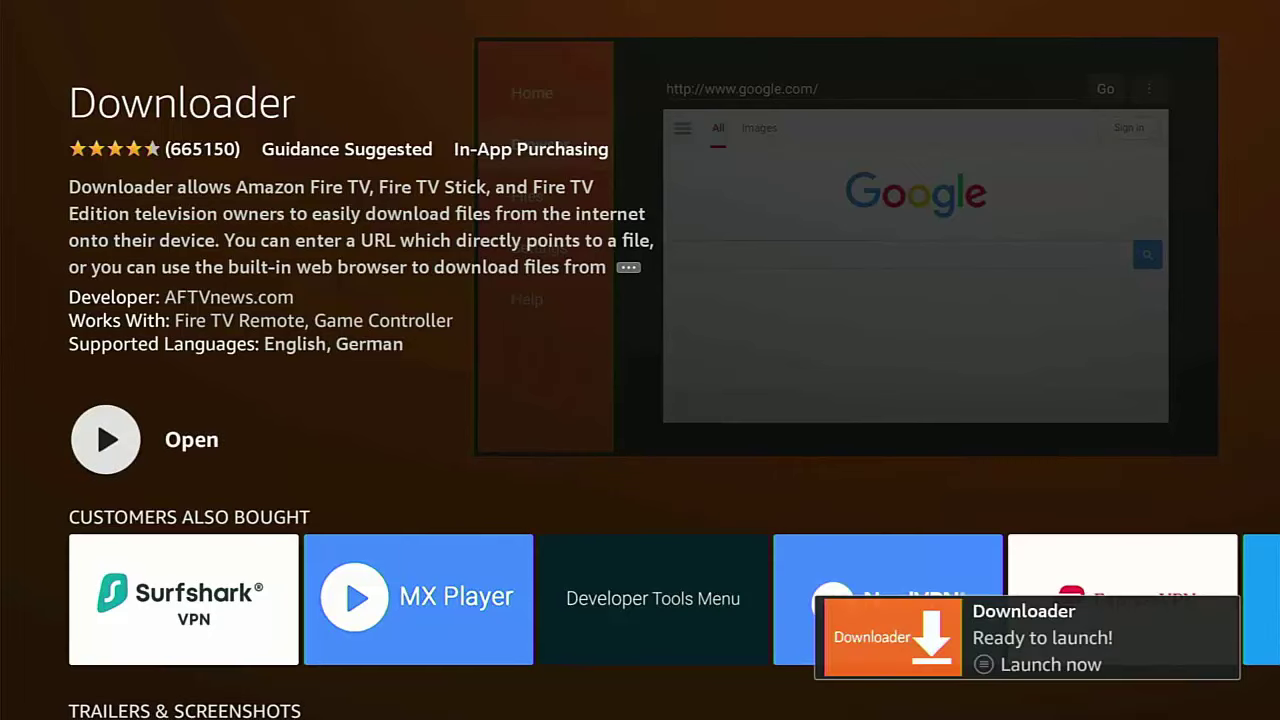
key(Return)
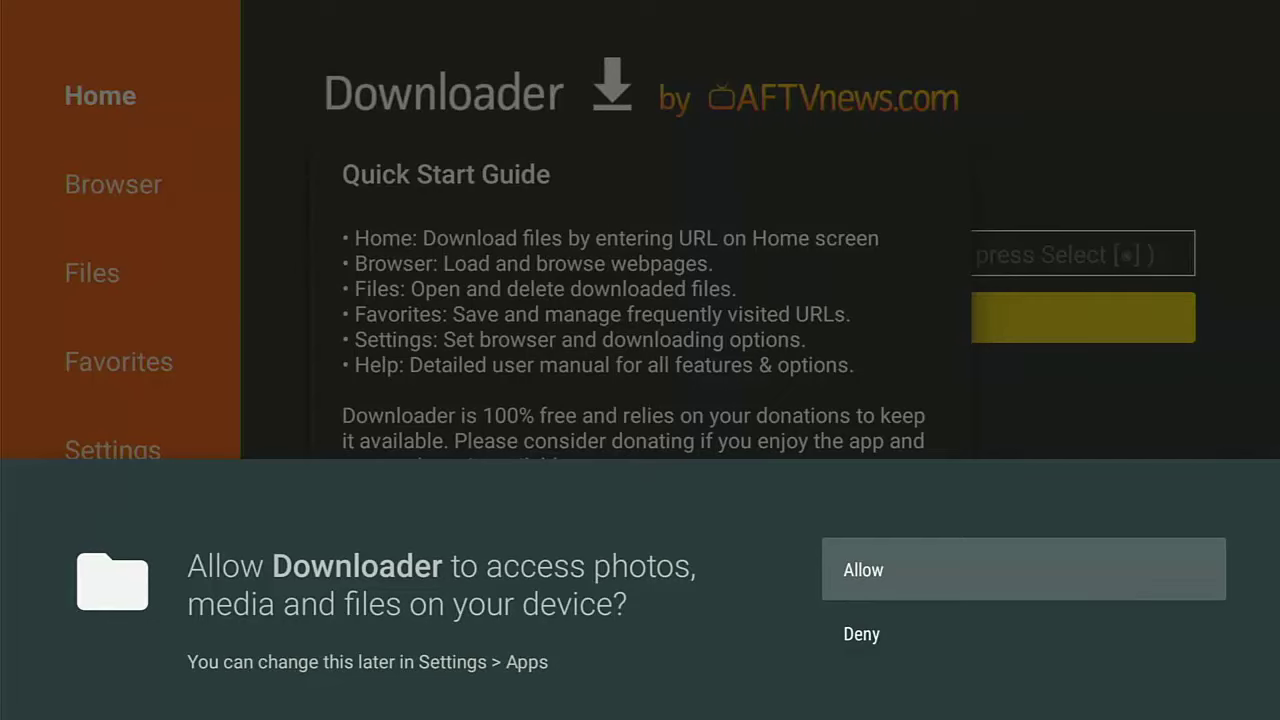
key(Return)
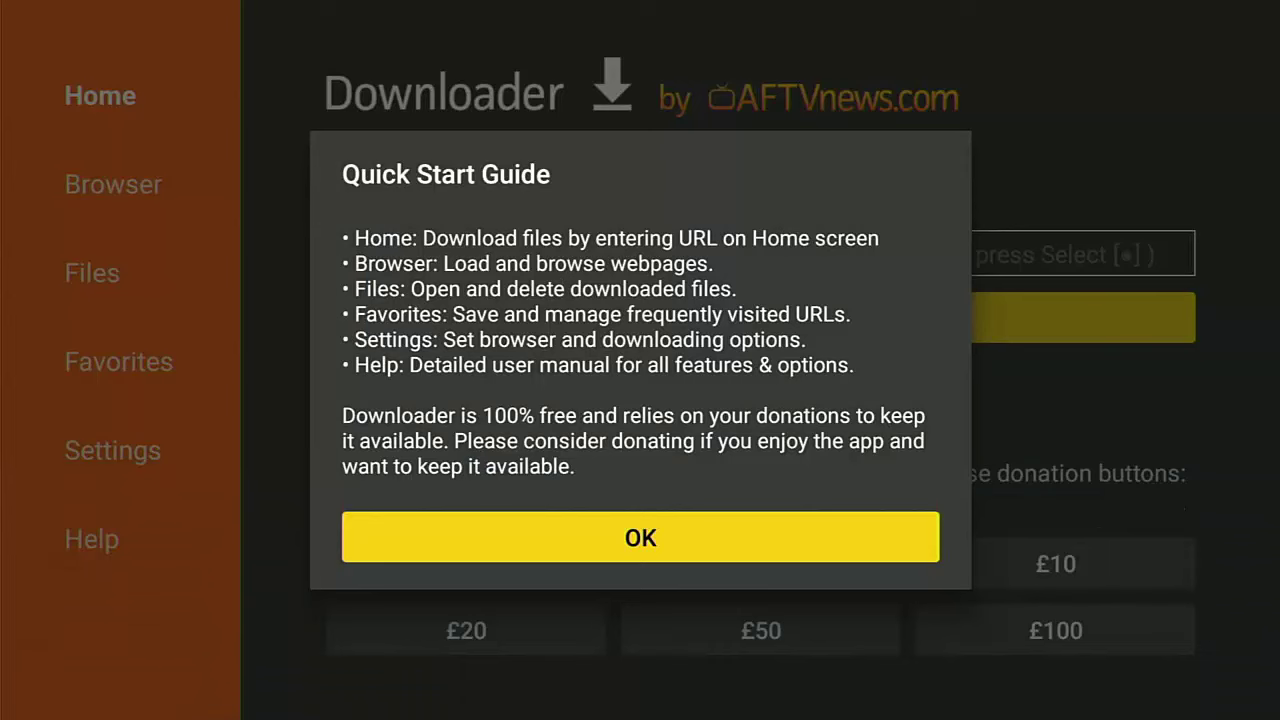
Step: Dismiss the Quick Start Guide, enter 21203 as the URL or search term and load it
key(Return)
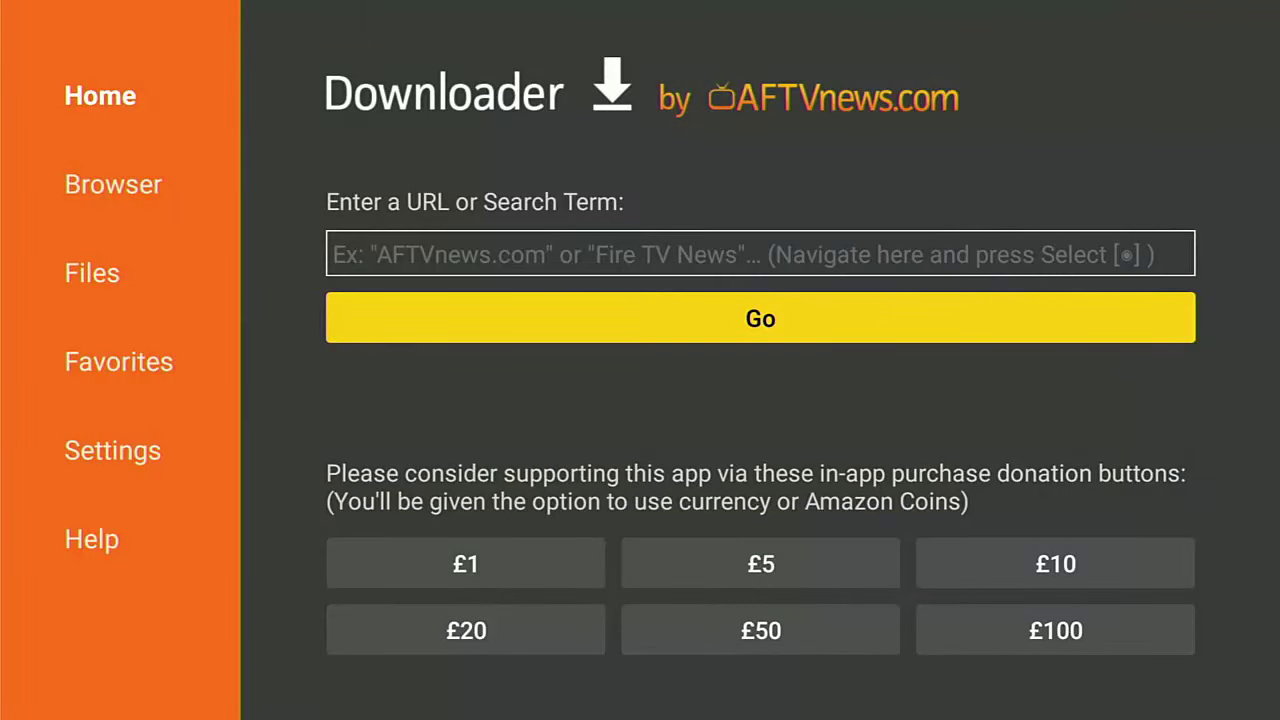
click(760, 253)
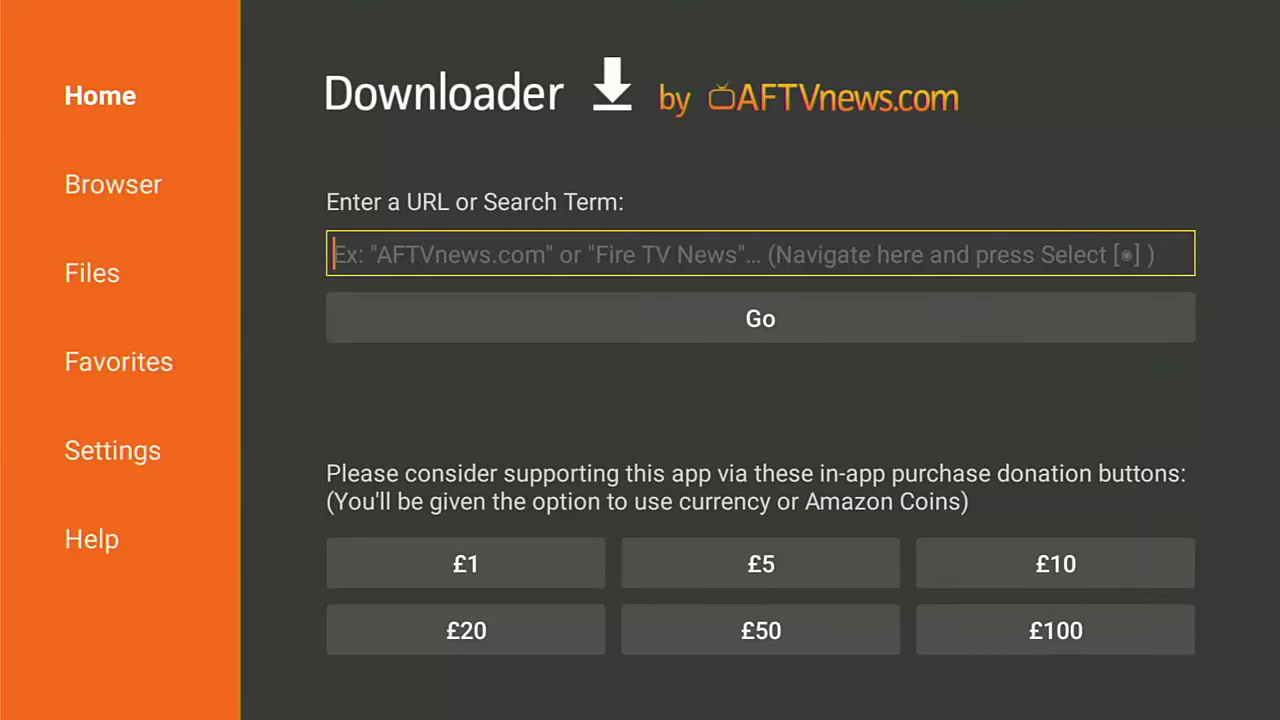
key(Return)
key(Up)
key(Right)
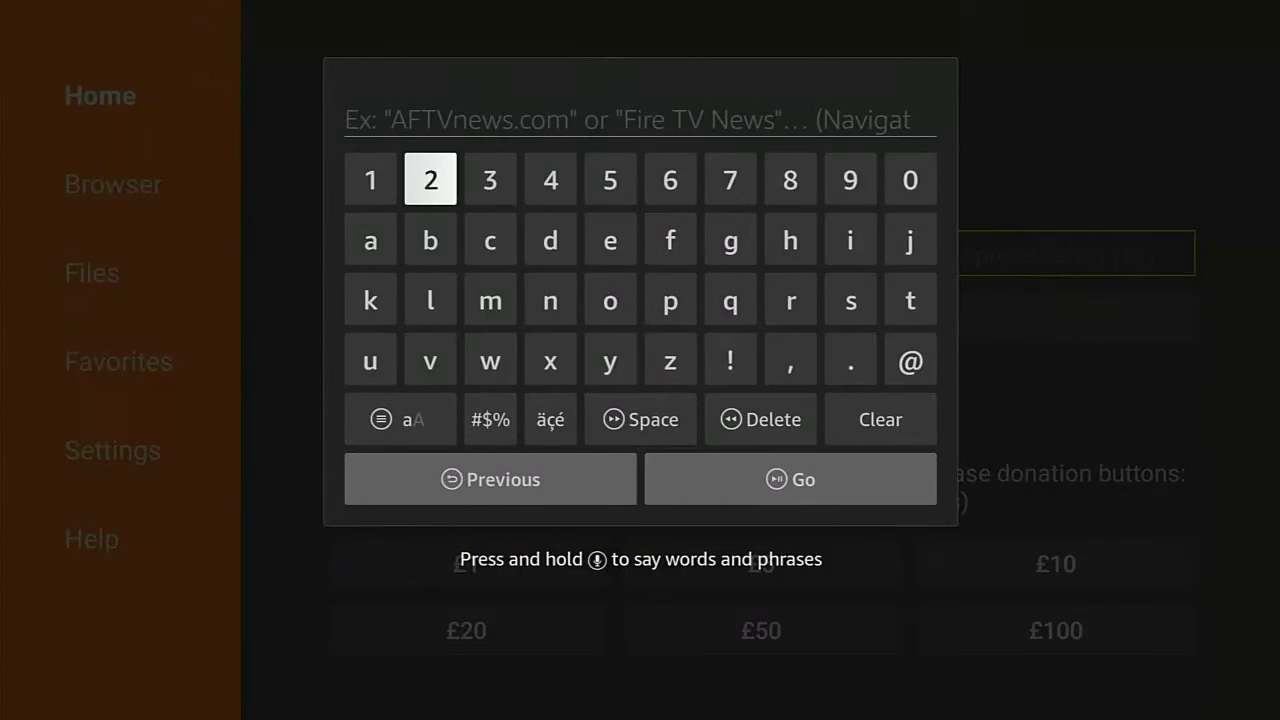
key(Return)
key(Left)
key(Return)
key(Right)
key(Return)
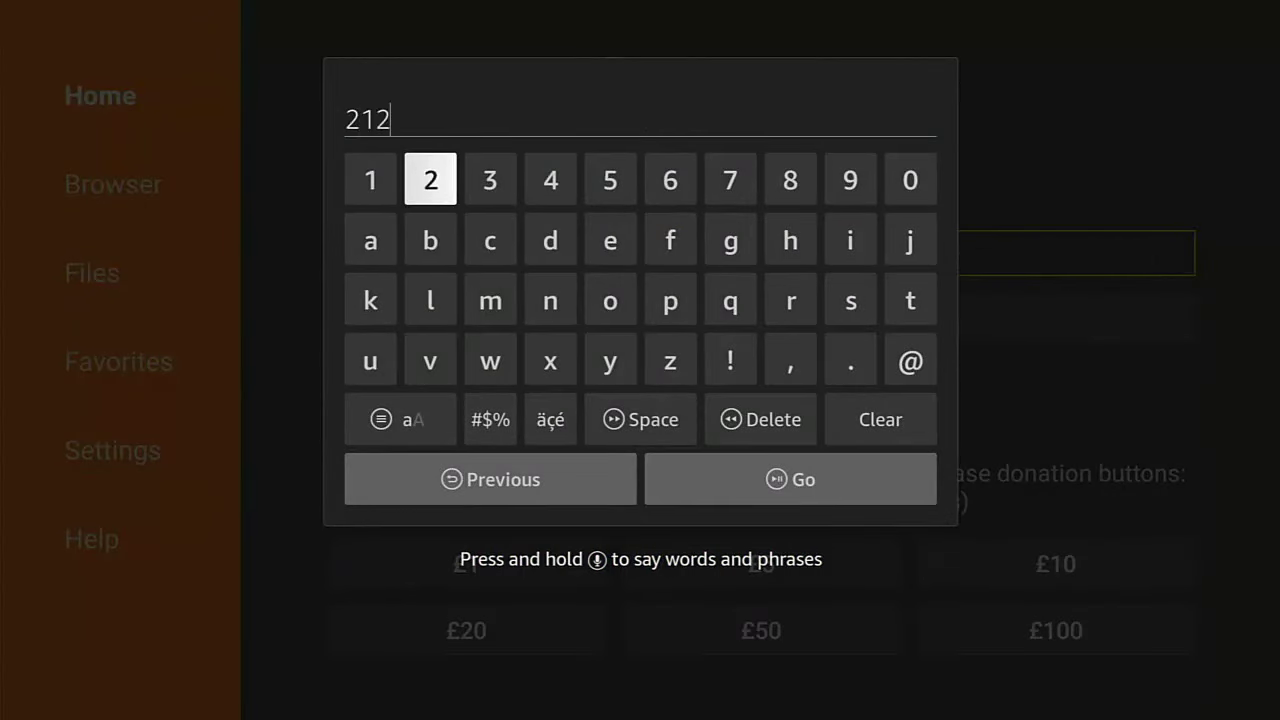
key(Left)
key(Left)
key(Return)
key(Right)
key(Right)
key(Right)
key(Return)
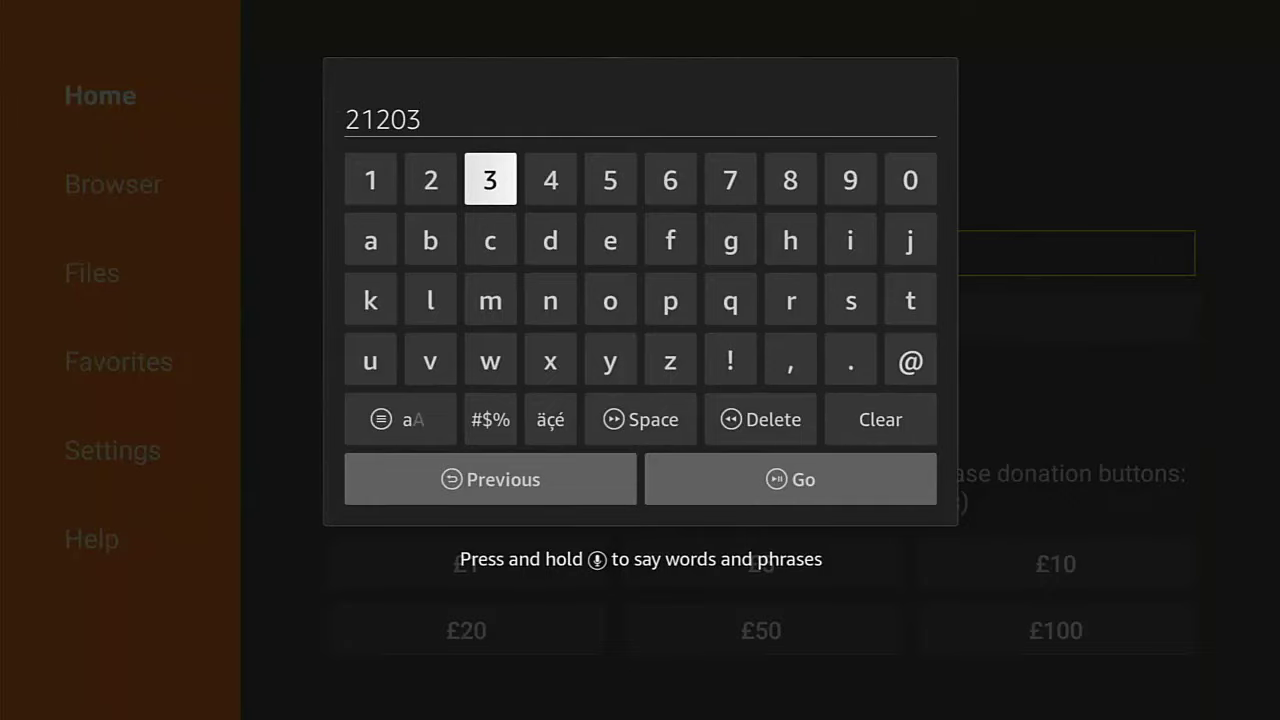
key(Down)
key(Down)
key(Down)
key(Down)
key(Down)
key(Return)
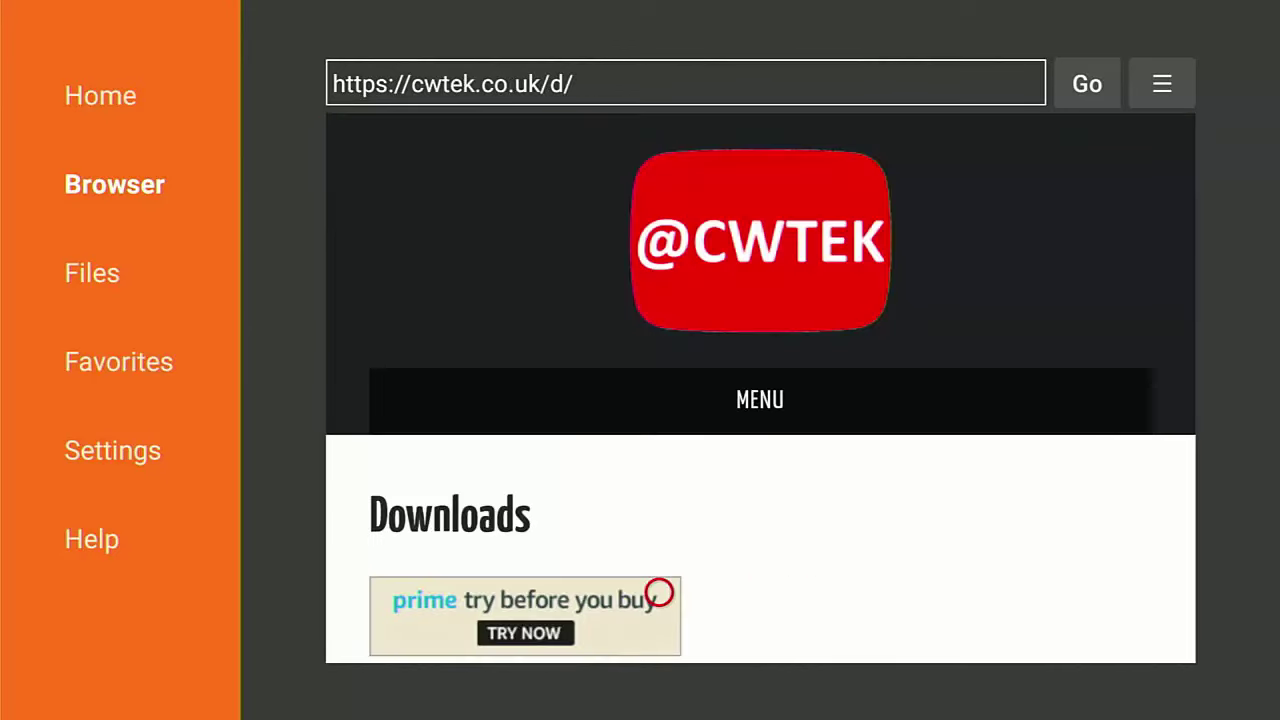
Step: Find Remote ADB Shell v1.6.5 under Utilities on the cwtek.co.uk downloads page, download it and install it
scroll(659, 636, down, 10)
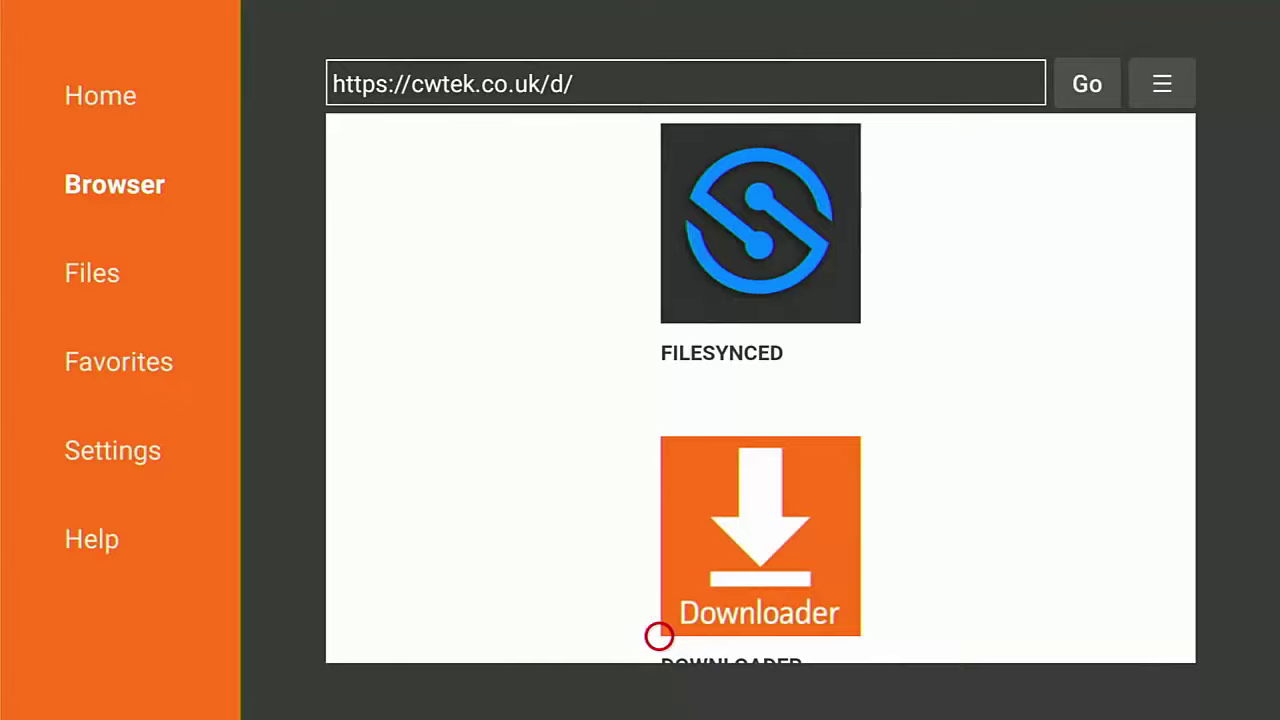
scroll(659, 636, down, 10)
scroll(659, 636, down, 8)
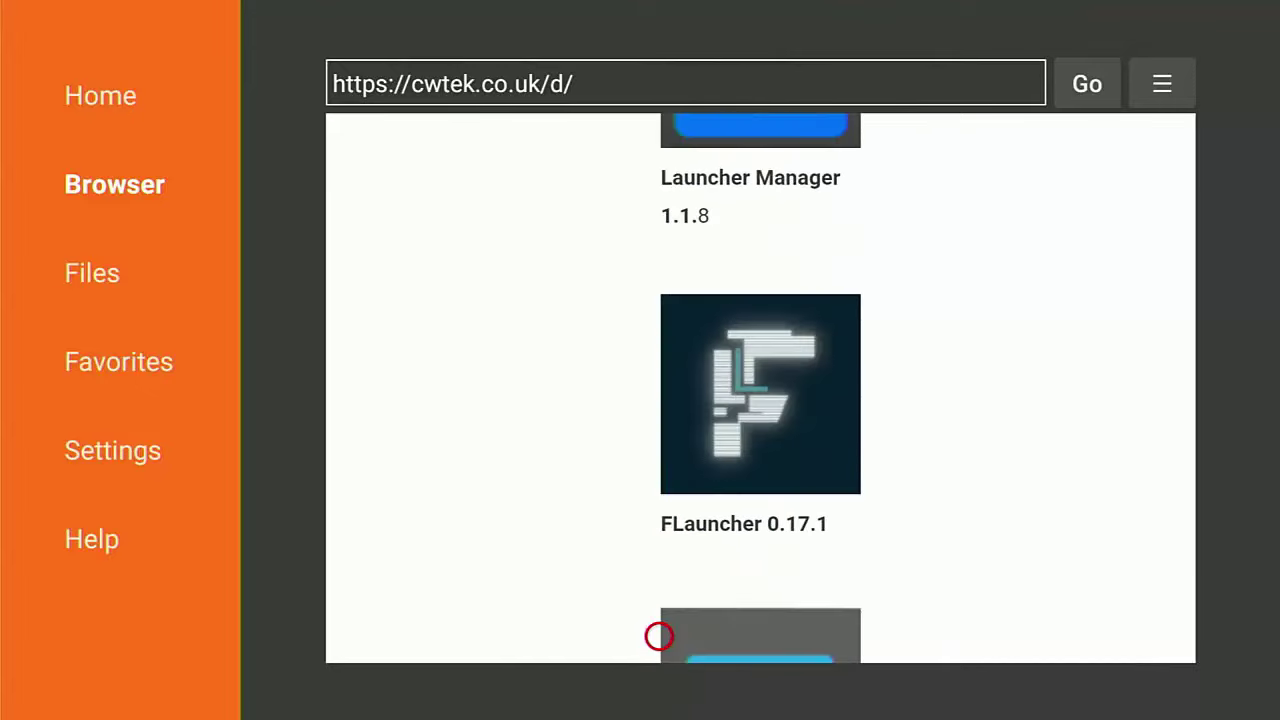
scroll(659, 636, down, 10)
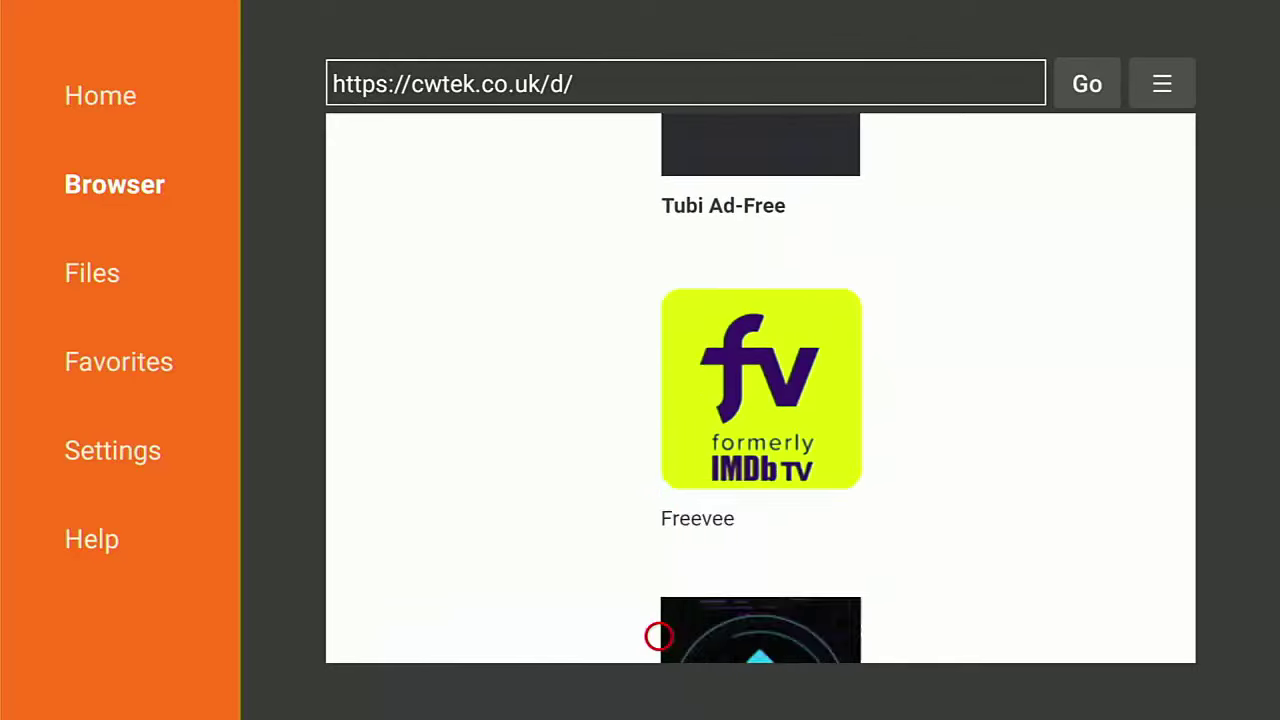
scroll(659, 636, down, 10)
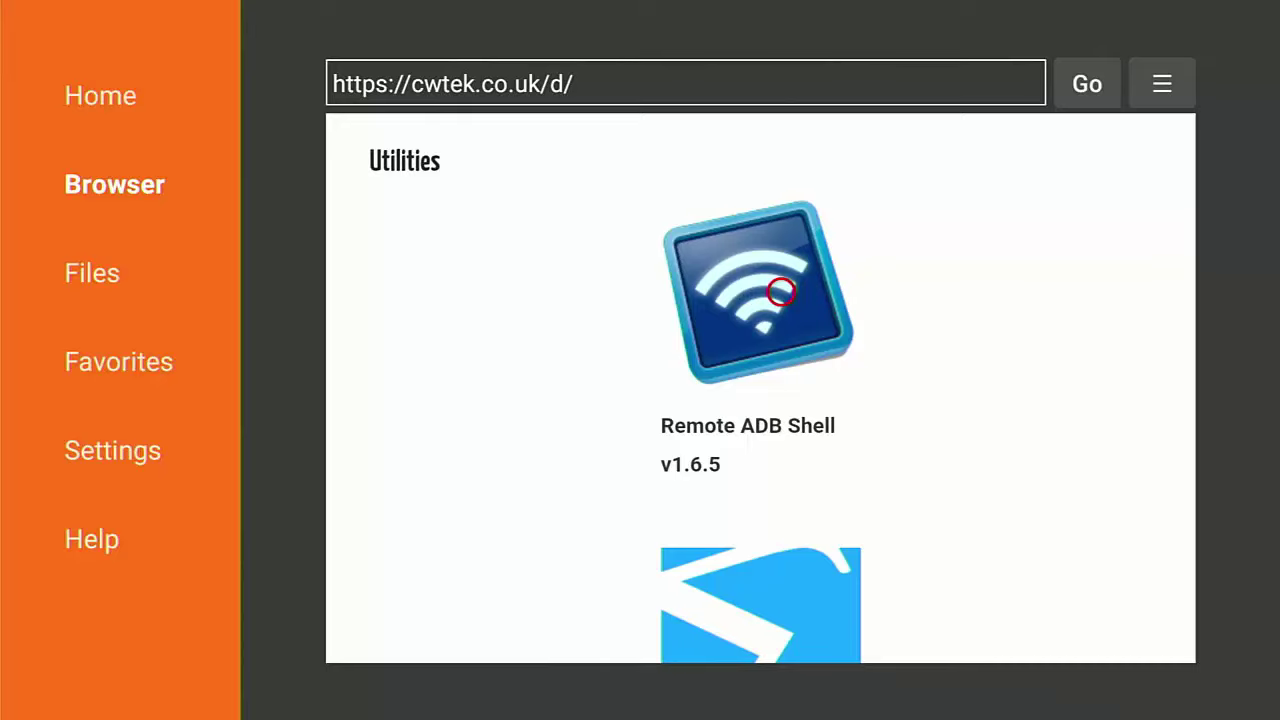
click(781, 291)
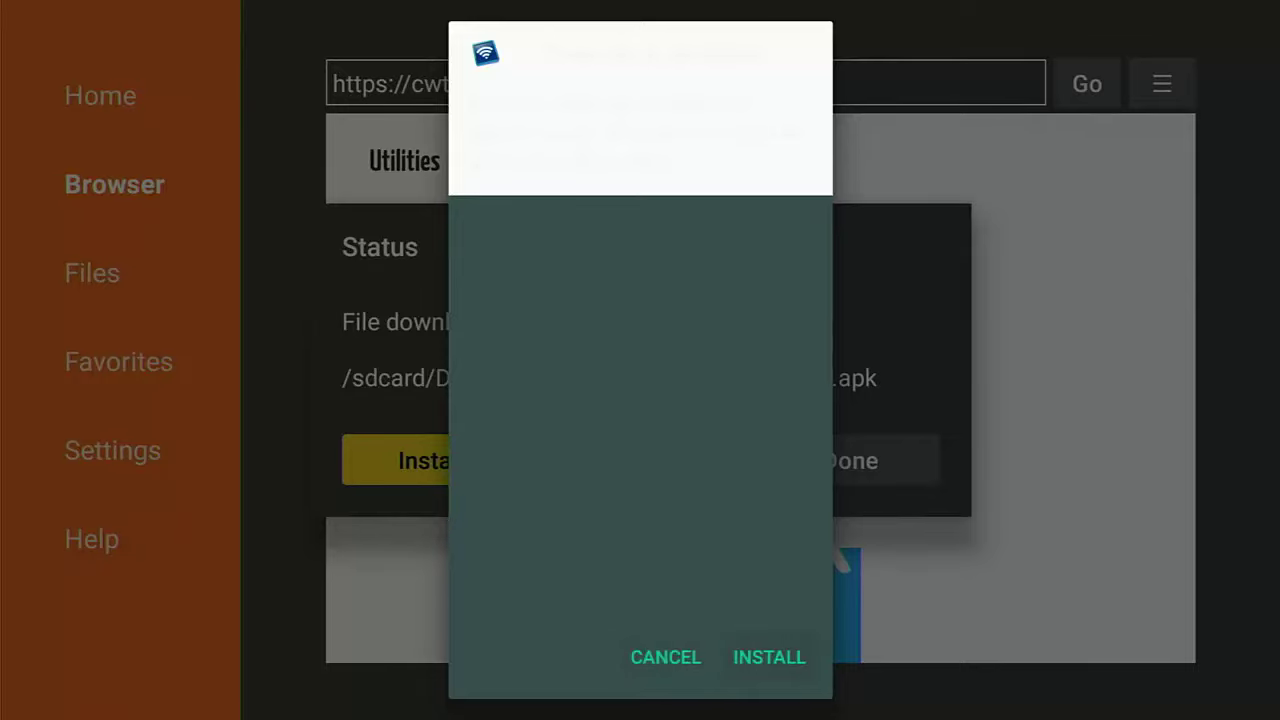
key(Return)
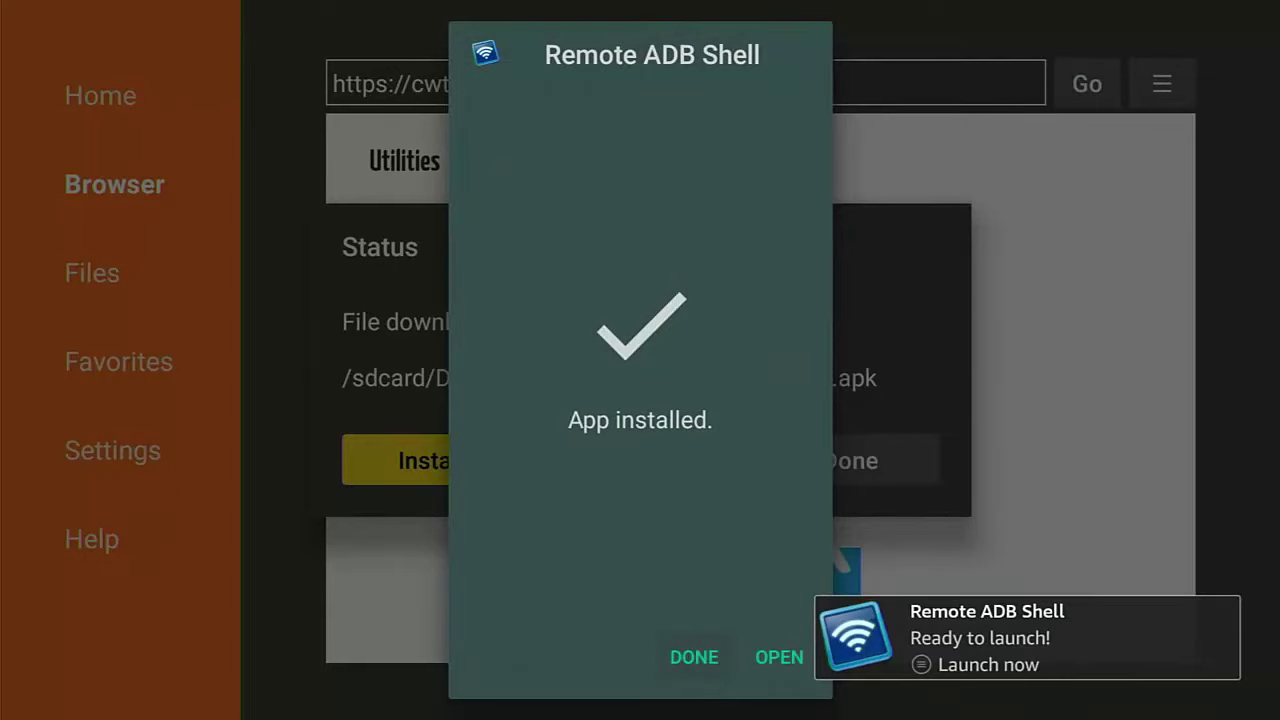
key(Return)
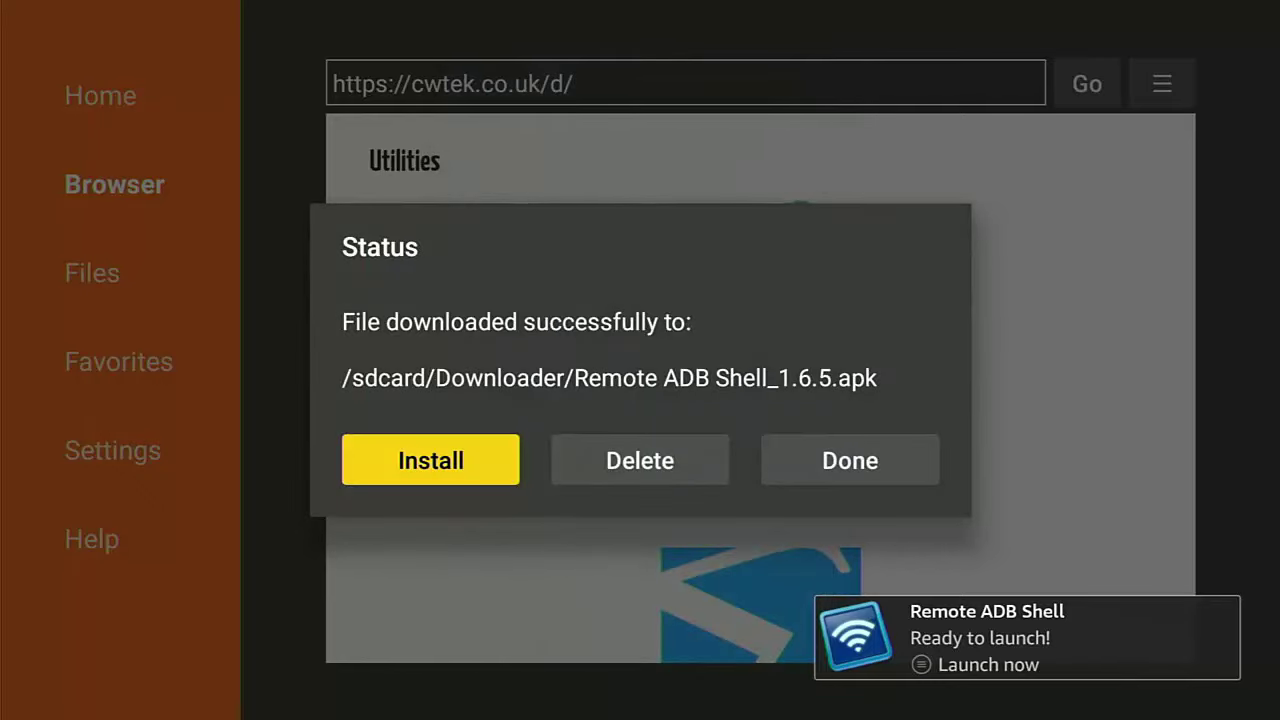
Step: Delete the downloaded Remote ADB Shell_1.6.5.apk installer file and confirm the deletion
key(Right)
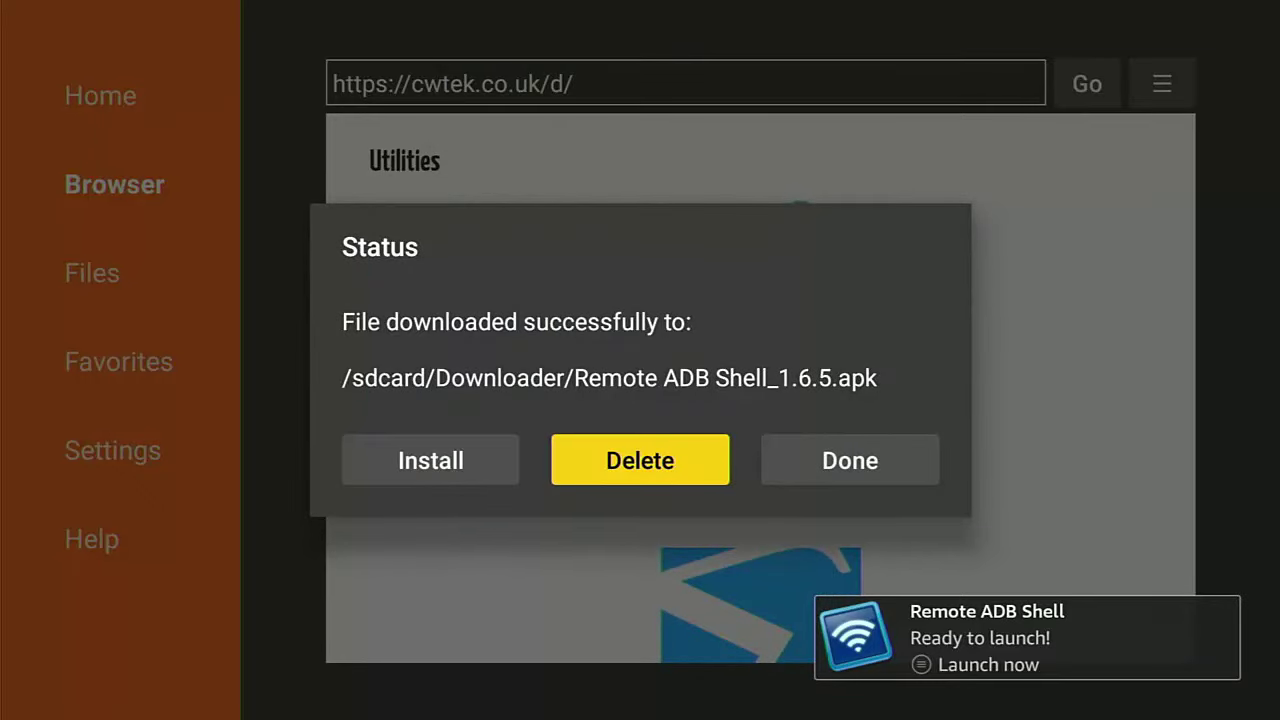
key(Return)
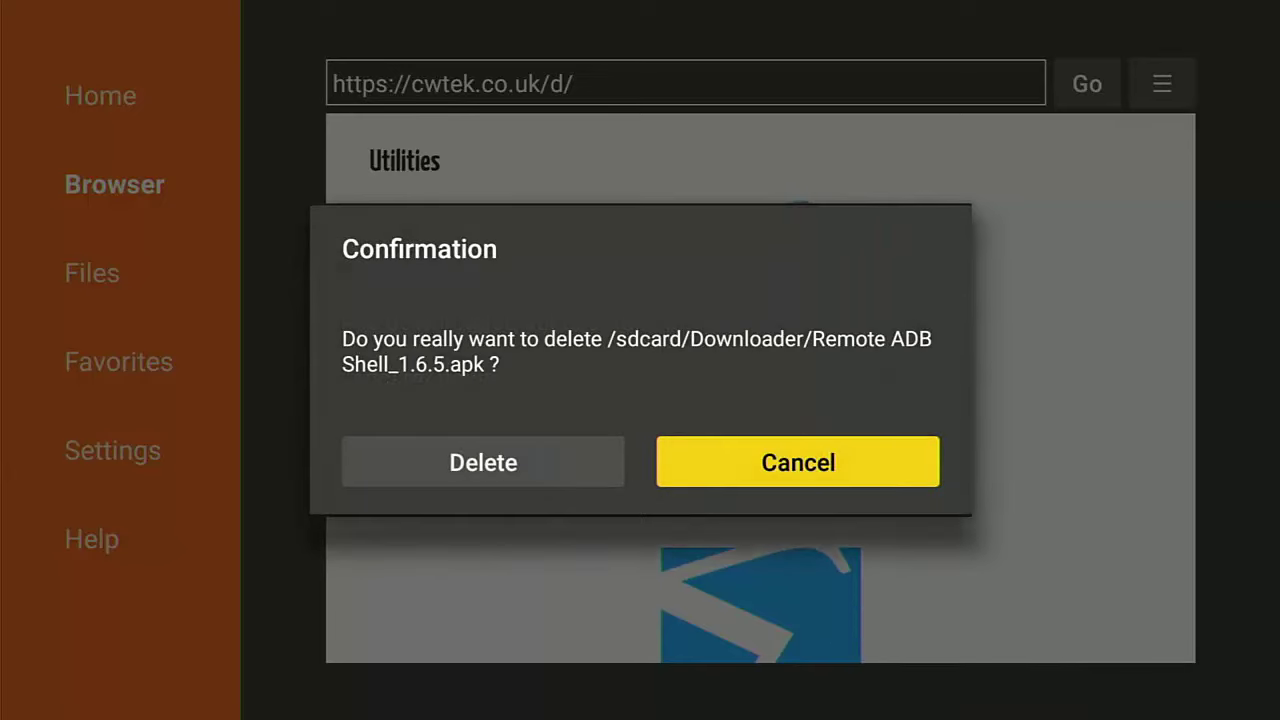
key(Left)
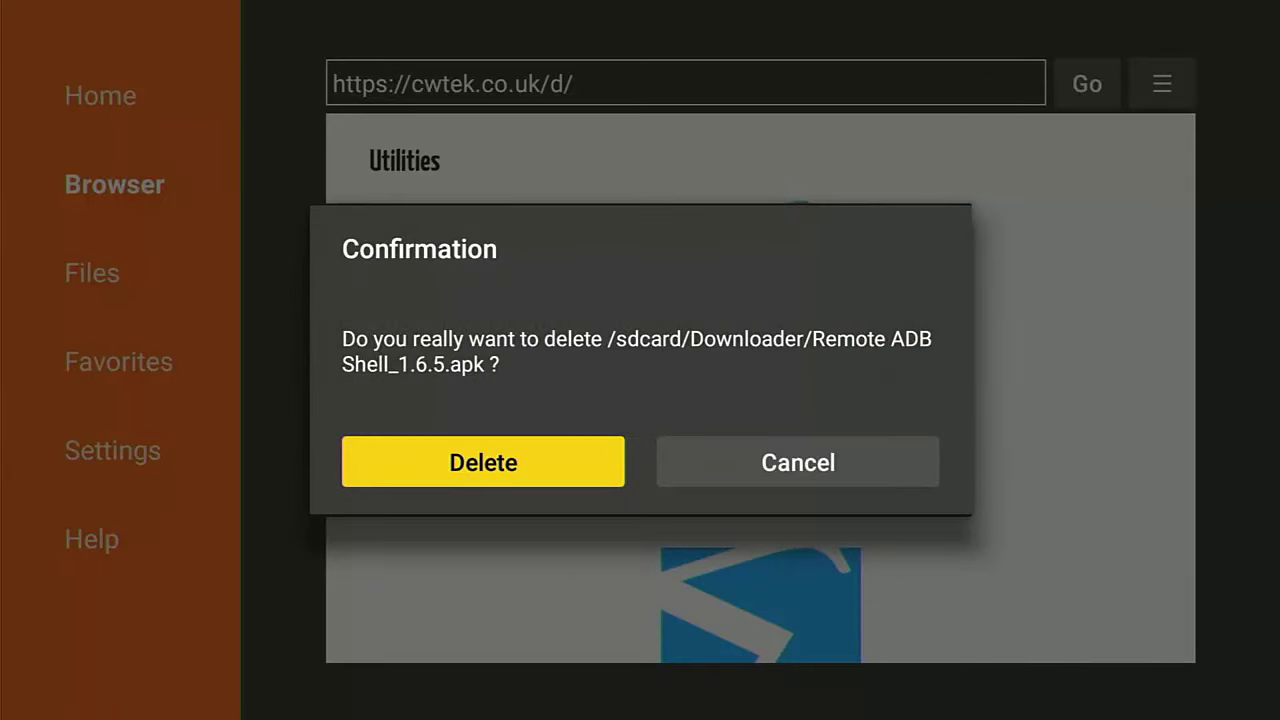
key(Return)
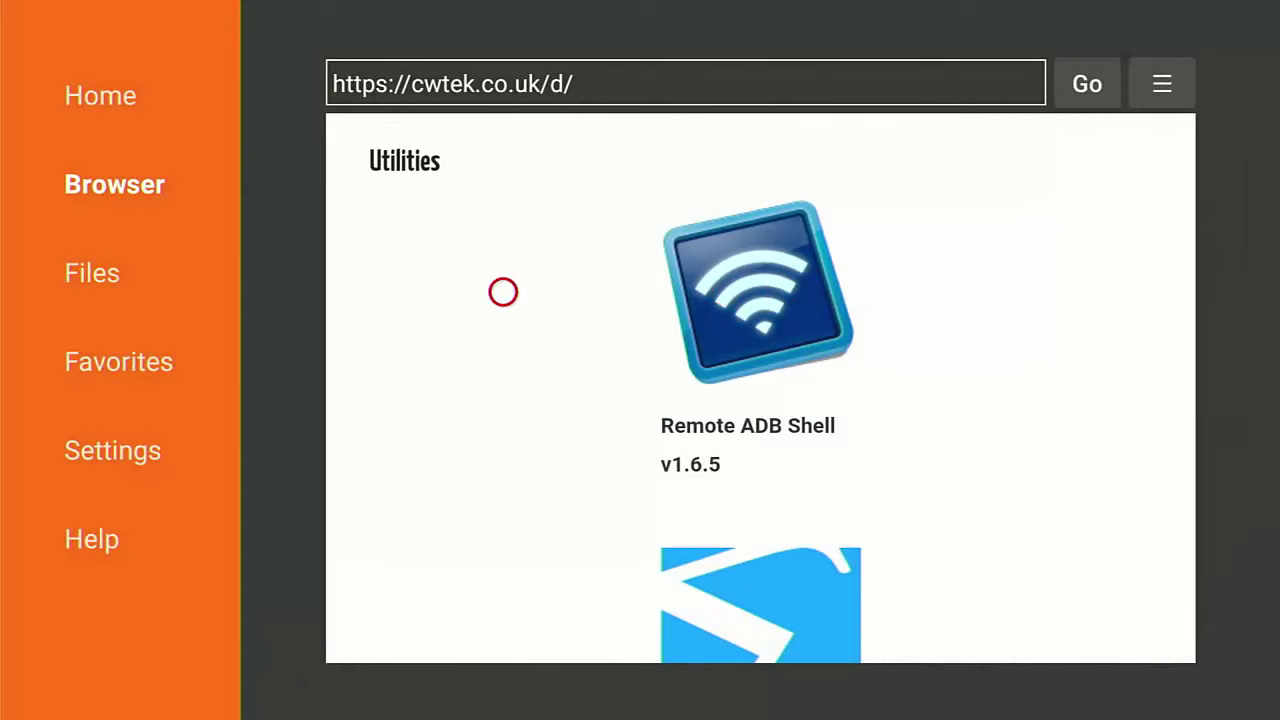
Step: Leave Downloader, return to the Fire TV home screen and open the Your Apps & Channels library
key(Left)
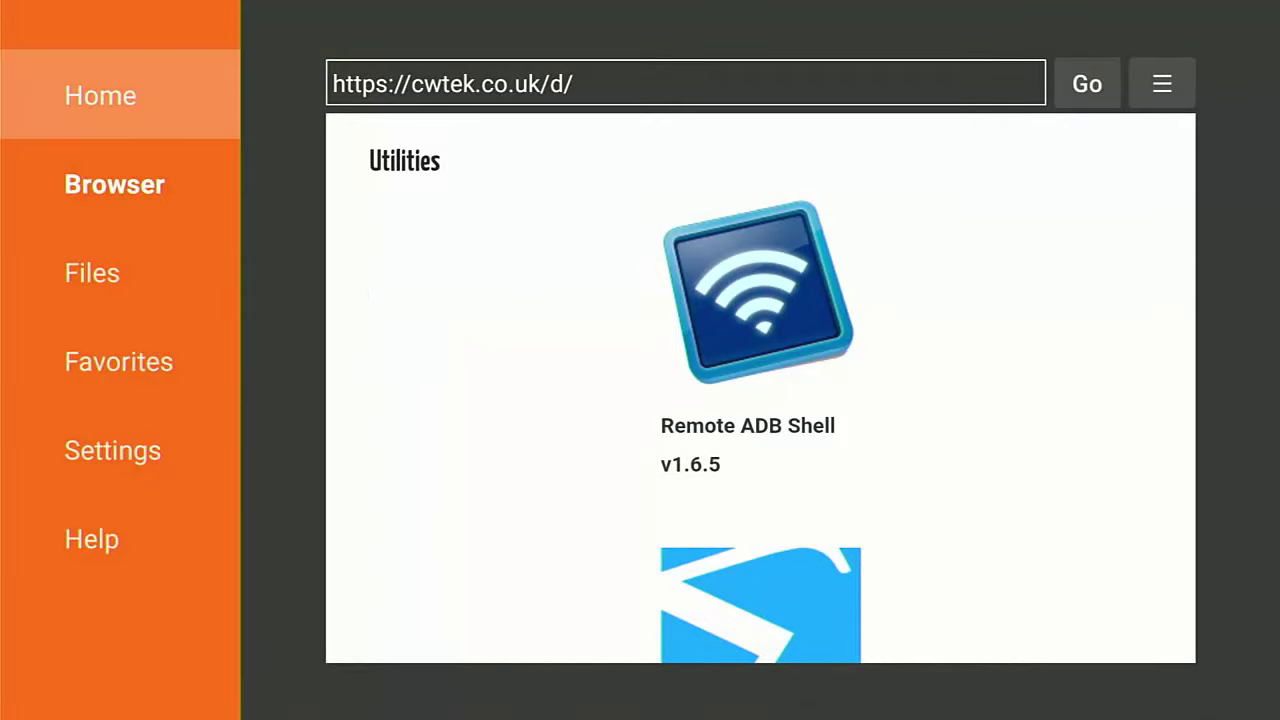
key(Return)
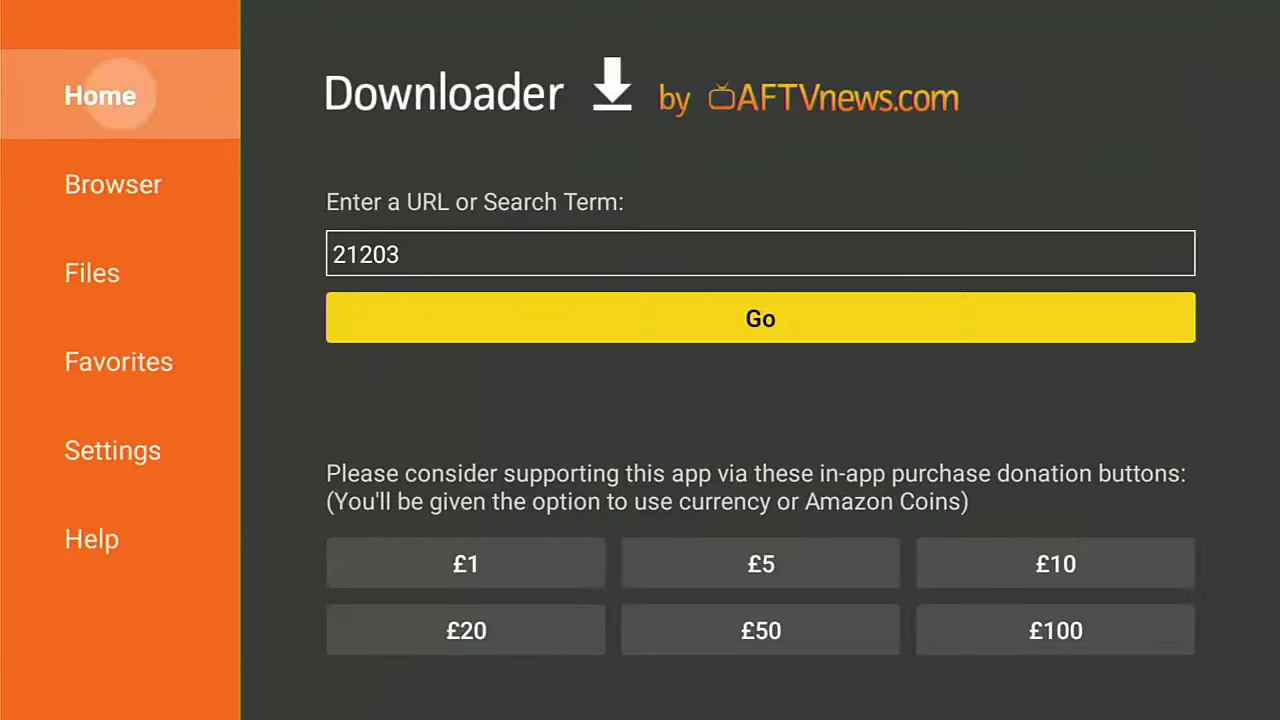
key(Escape)
key(Escape)
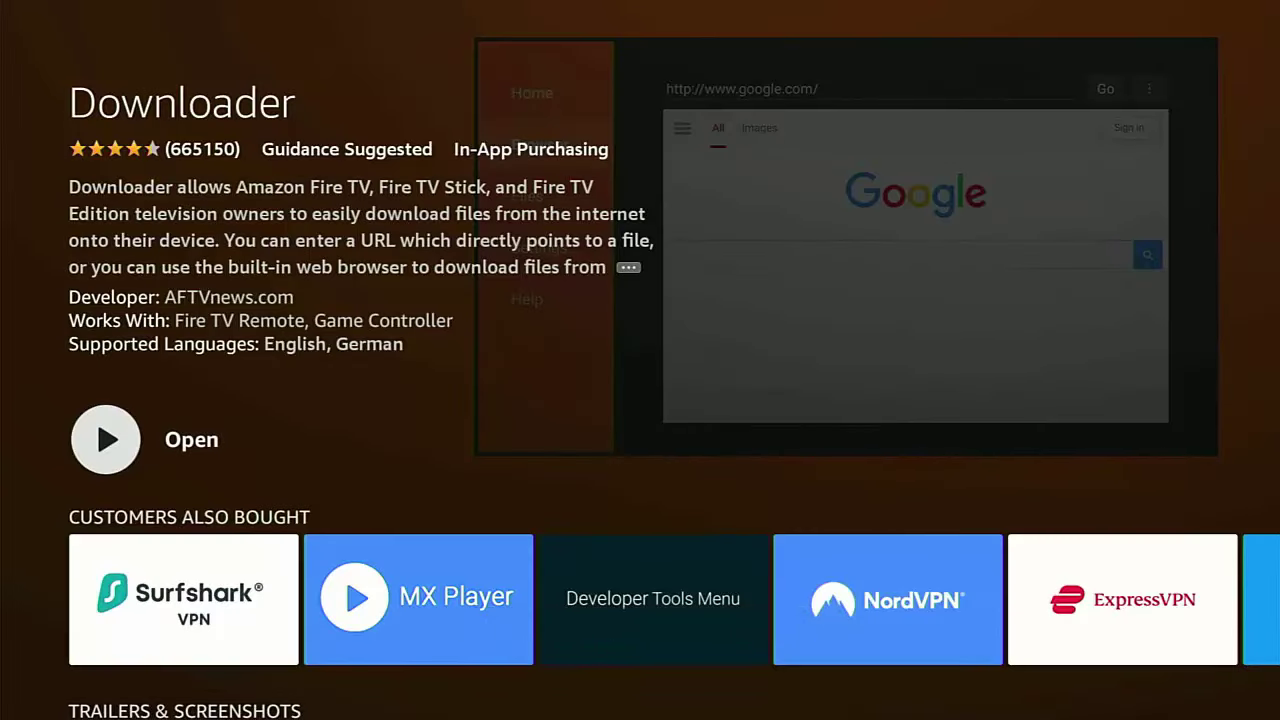
key(Escape)
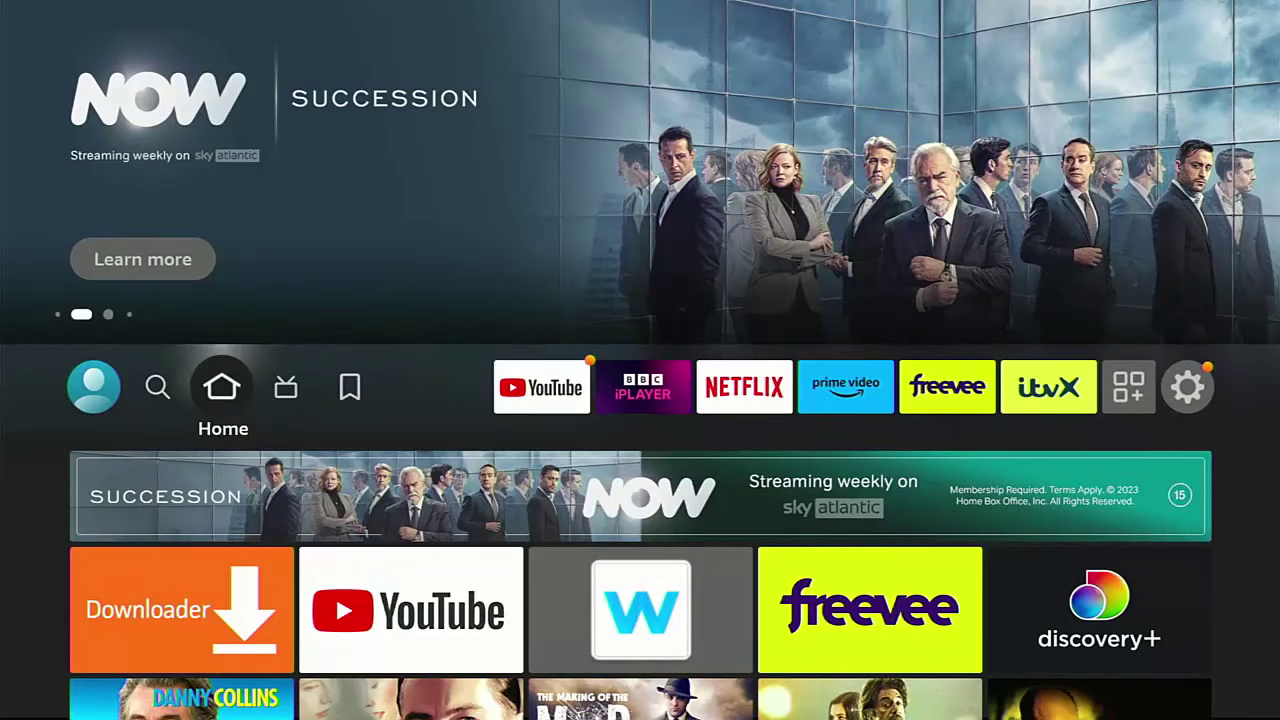
key(Home)
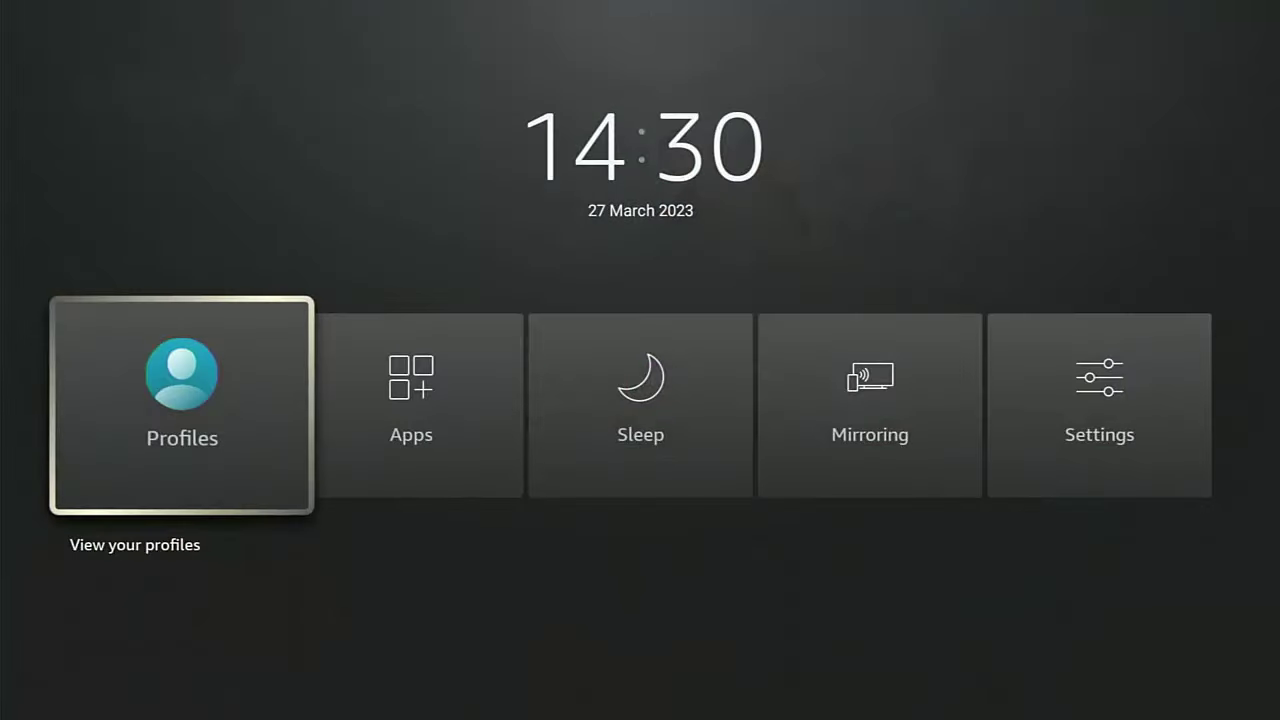
key(Right)
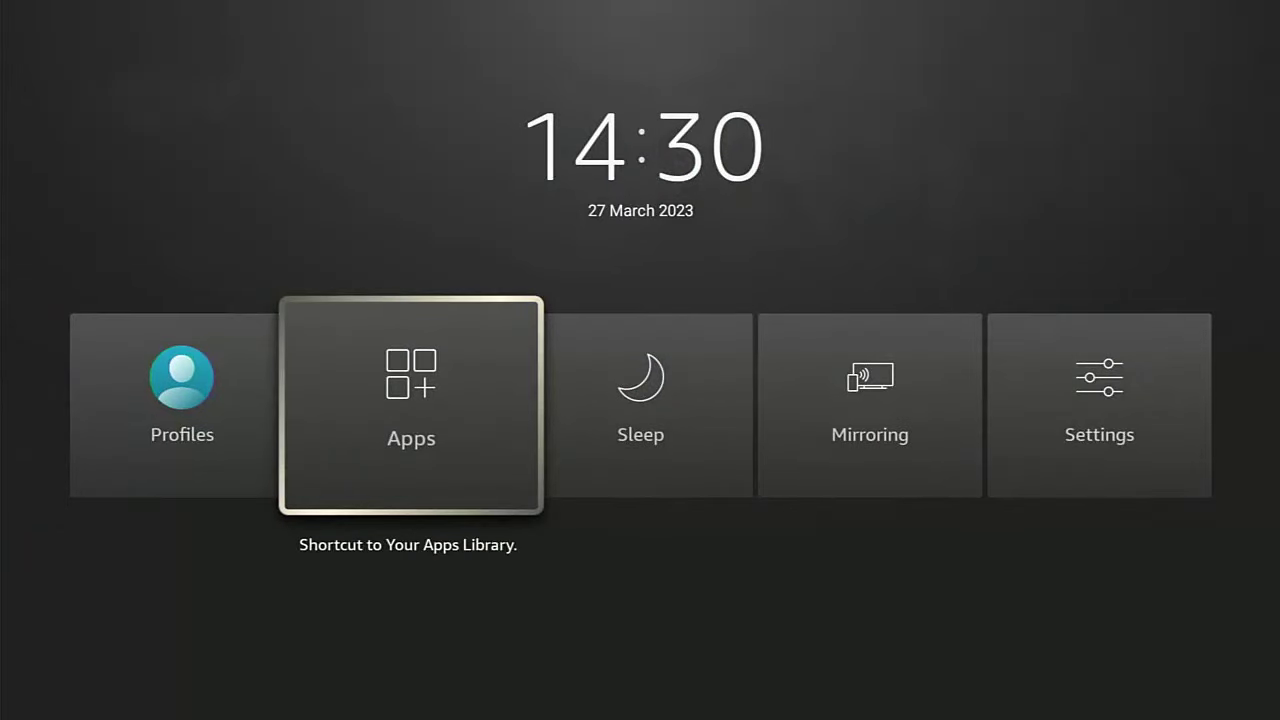
key(Return)
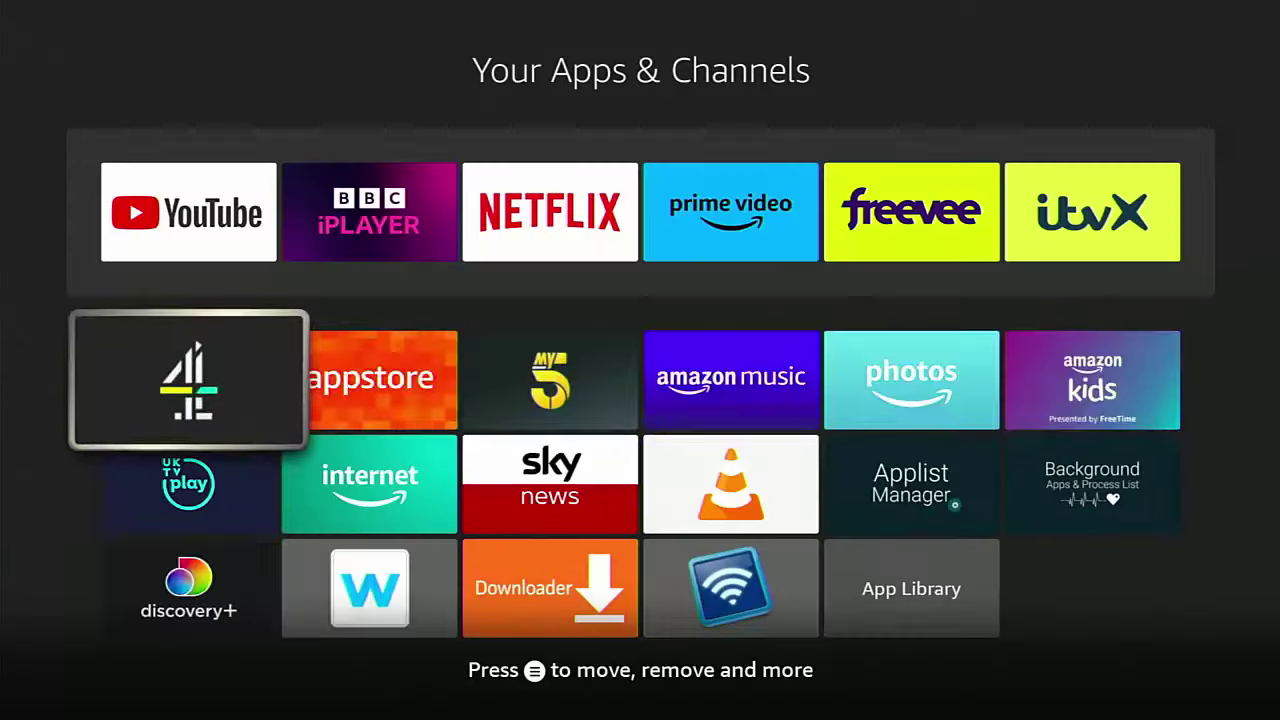
Step: Launch Remote ADB Shell from the app library and acknowledge its new key pair notice
key(Down)
key(Down)
key(Right)
key(Right)
key(Right)
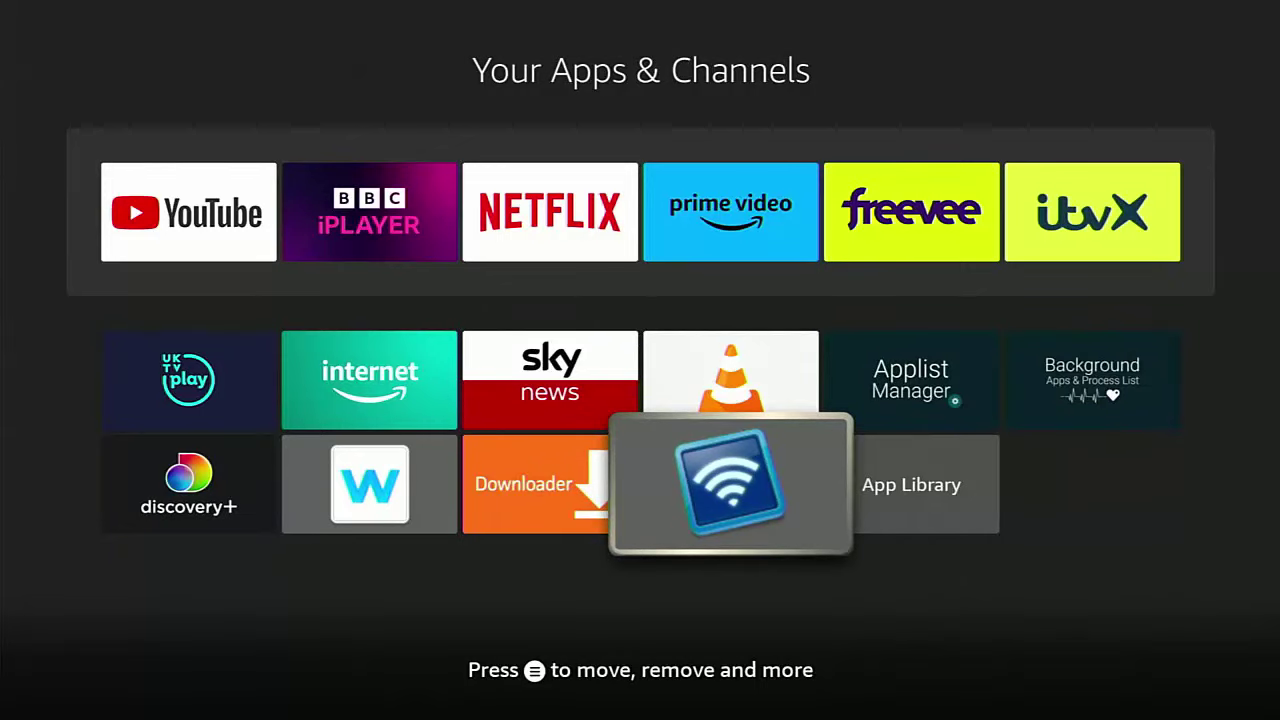
key(Return)
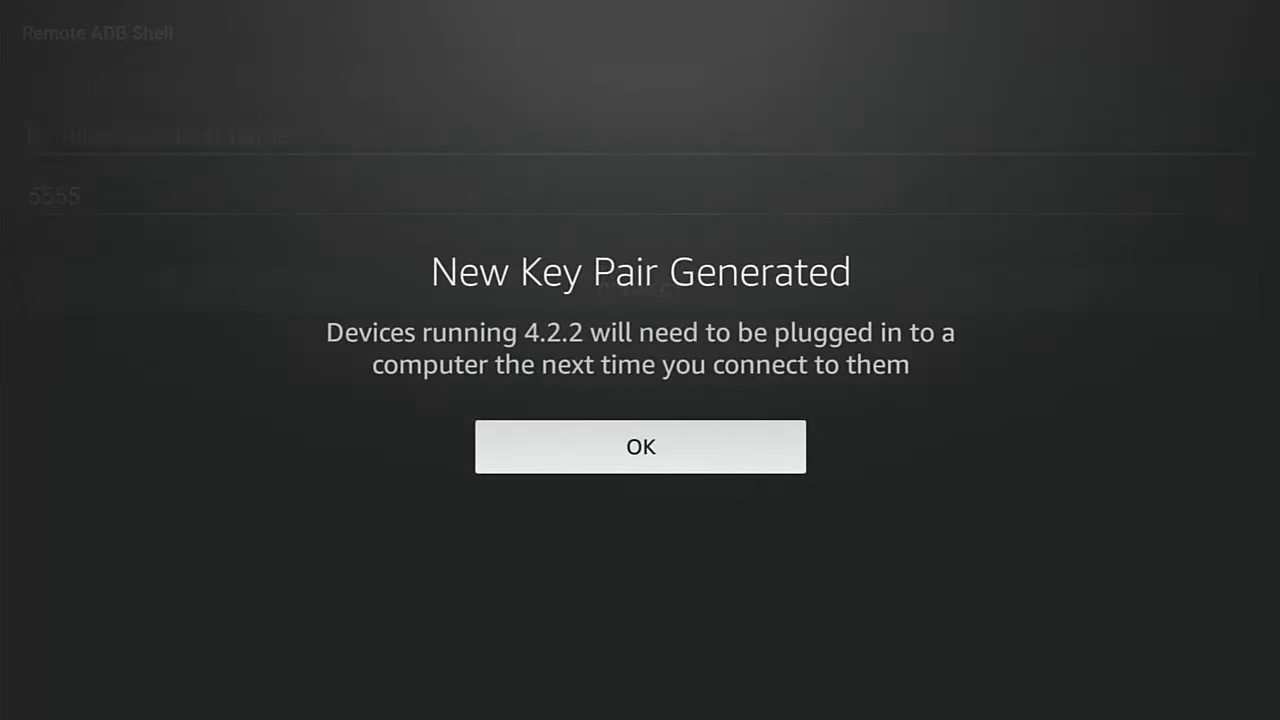
key(Return)
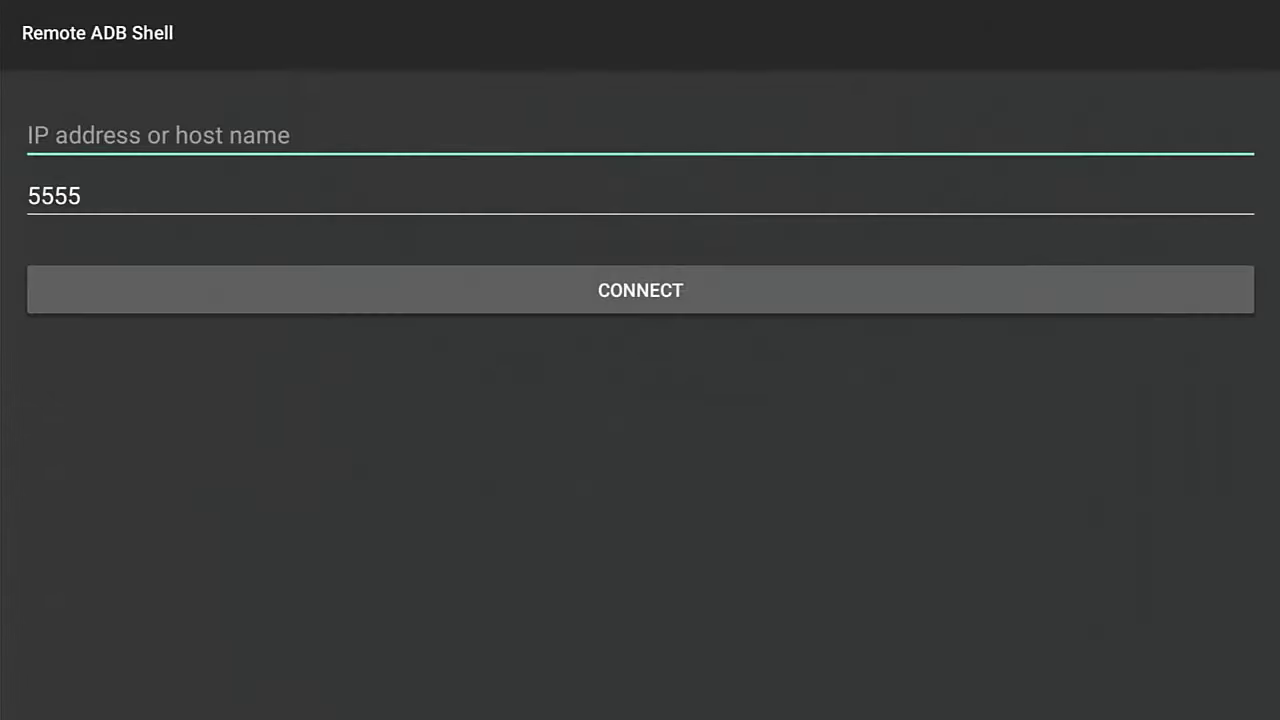
Step: Enter "localhost" as the IP address or host name and accept port 5555
key(Return)
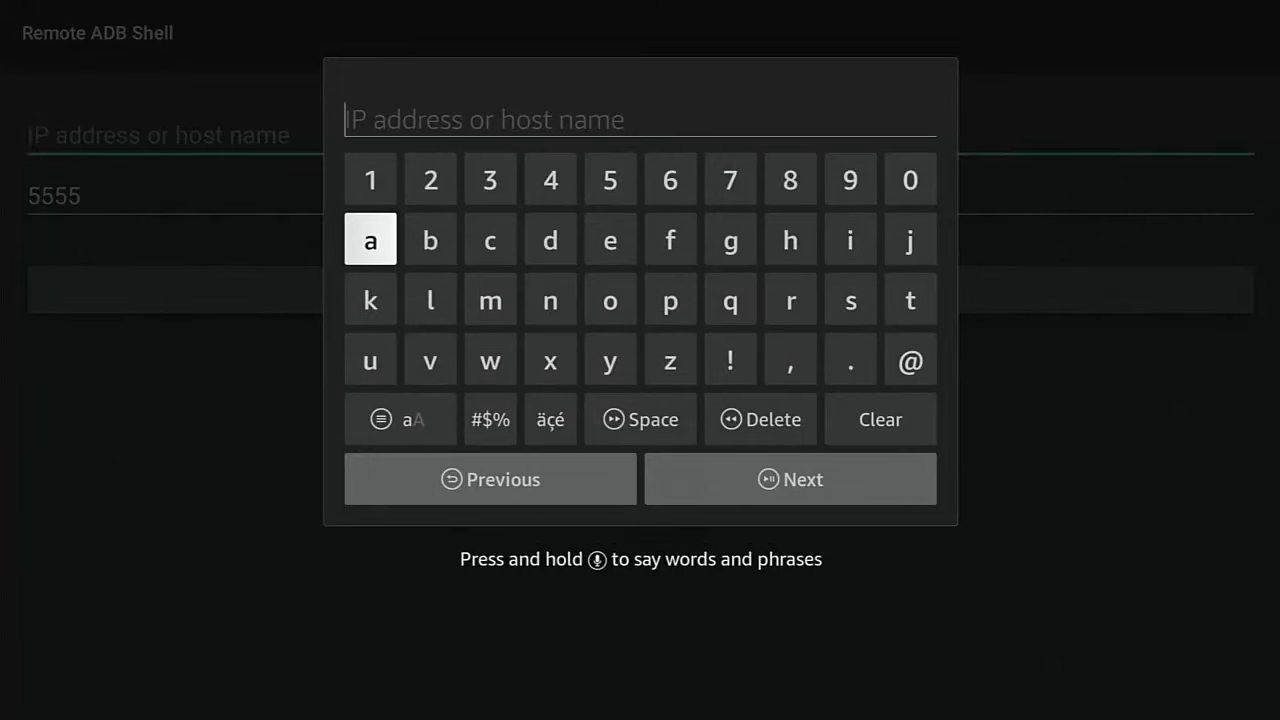
key(Down)
key(Right)
key(Return)
key(Up)
key(Right)
key(Down)
key(Right)
key(Right)
key(Return)
key(Left)
key(Left)
key(Up)
key(Return)
key(Left)
key(Left)
key(Return)
key(Down)
key(Right)
key(Return)
key(Up)
key(Right)
key(Right)
key(Right)
key(Right)
key(Right)
key(Right)
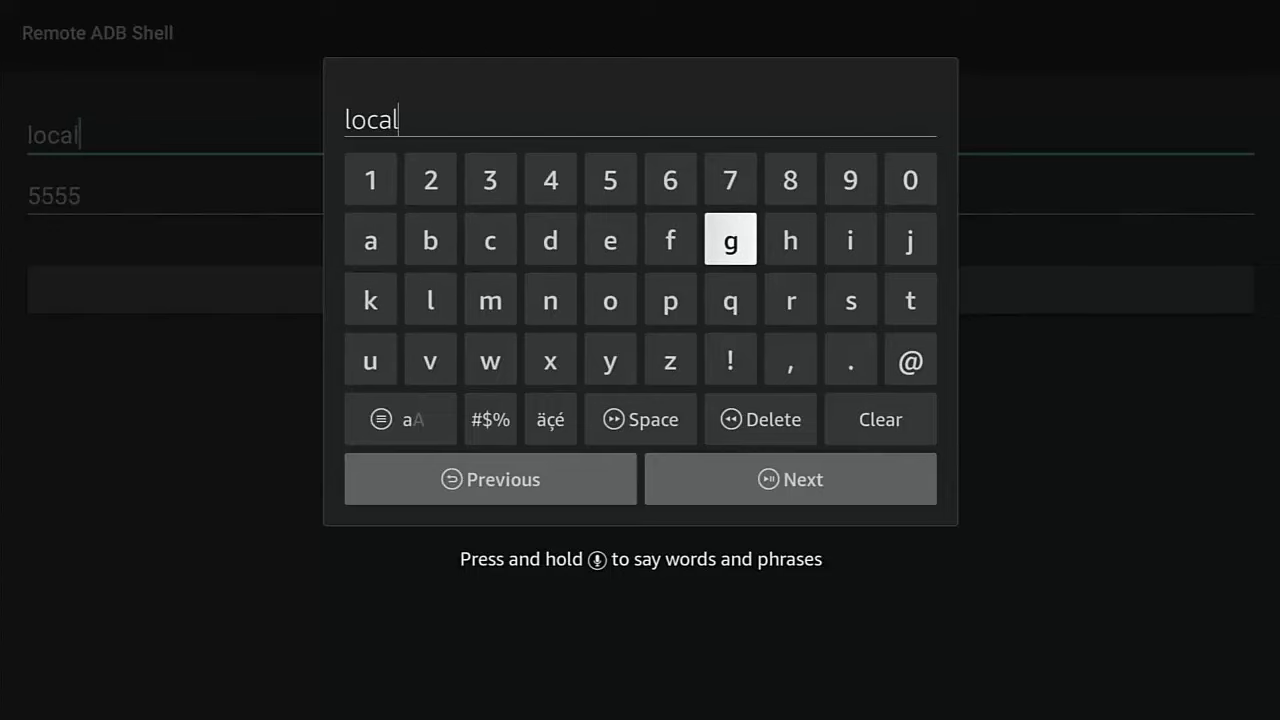
key(Return)
key(Left)
key(Left)
key(Left)
key(Down)
key(Return)
key(Right)
key(Right)
key(Right)
key(Right)
key(Return)
key(Right)
key(Return)
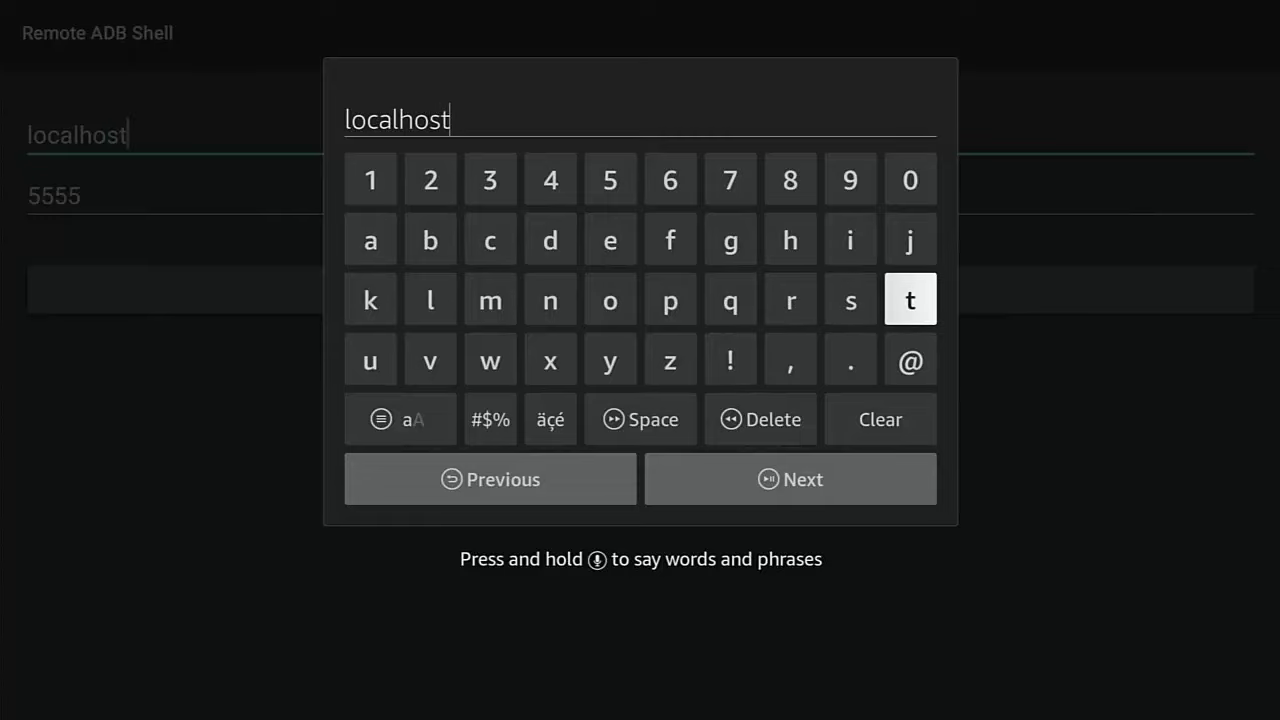
key(XF86AudioPlay)
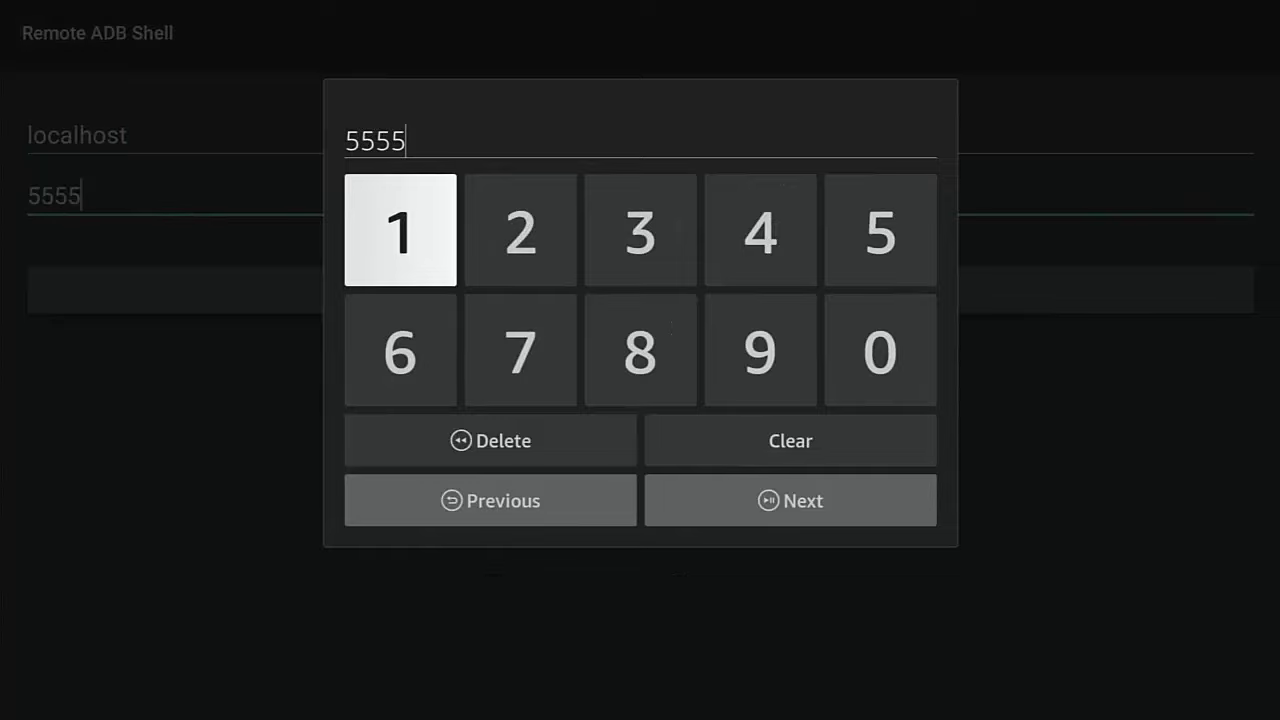
key(XF86AudioPlay)
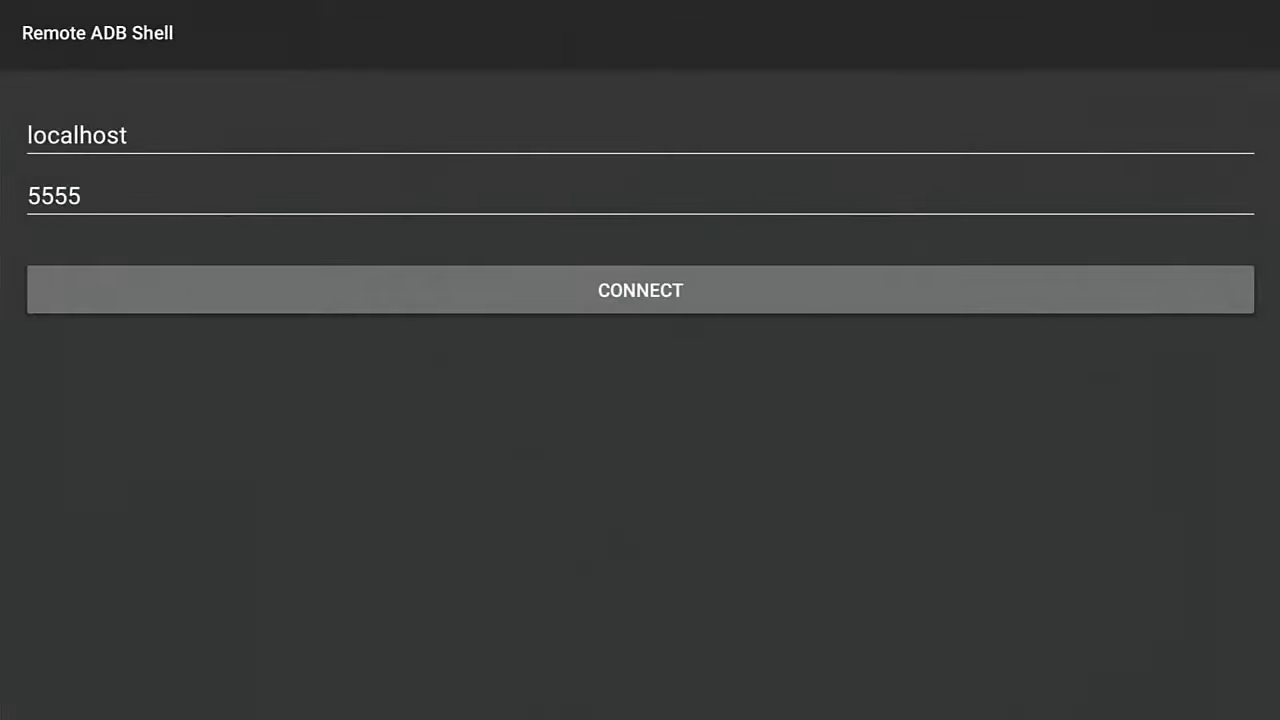
Step: Connect to the device and allow USB debugging, with Always allow from this computer enabled
key(Up)
key(Down)
key(Up)
key(Down)
key(Return)
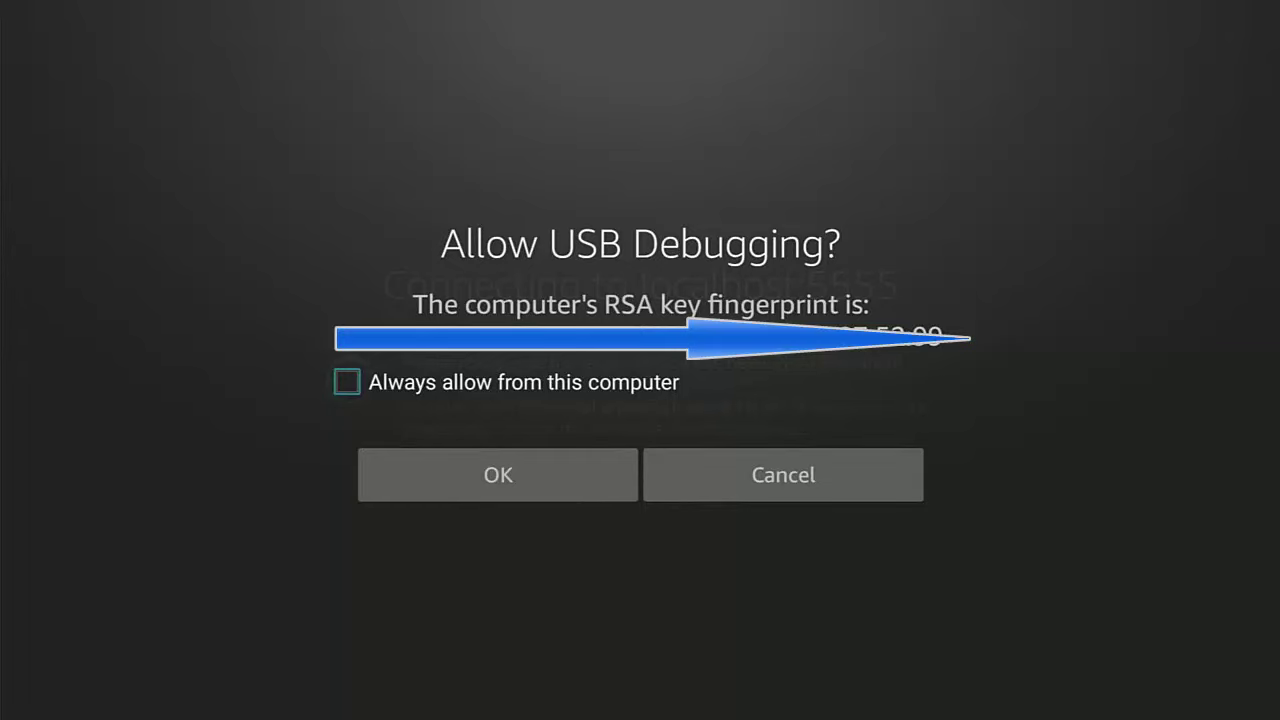
key(Return)
key(Down)
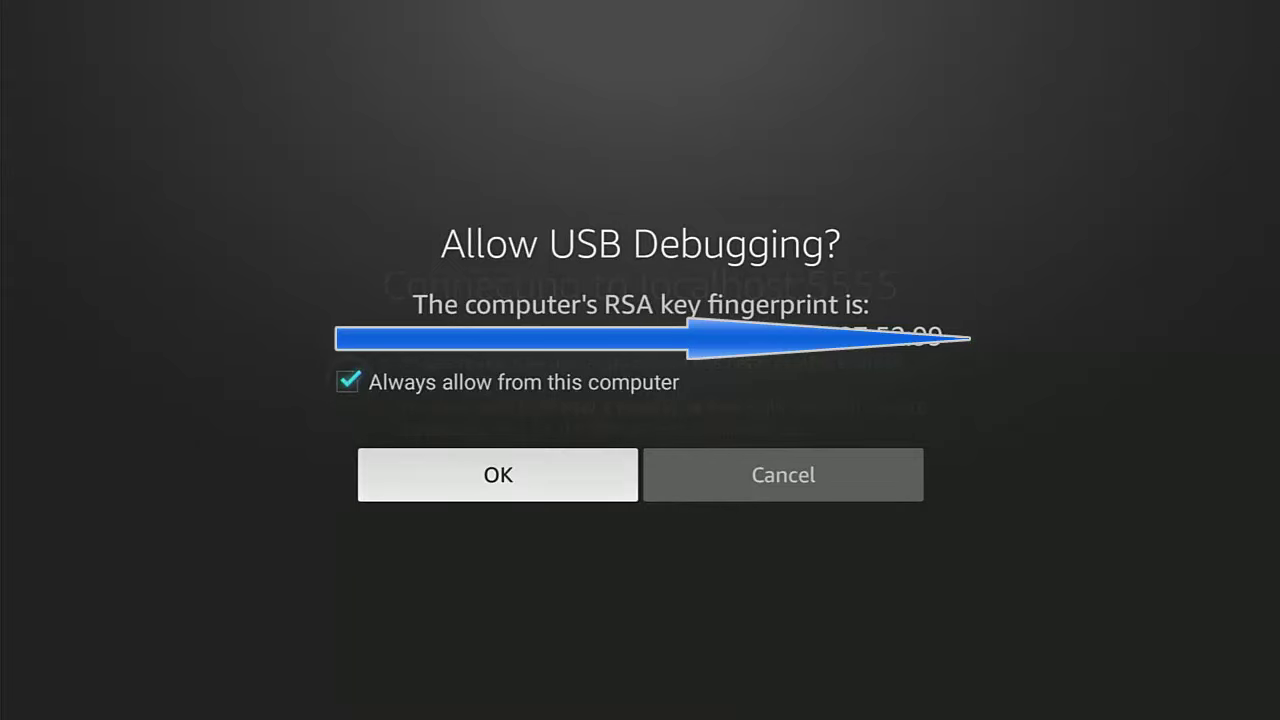
key(Return)
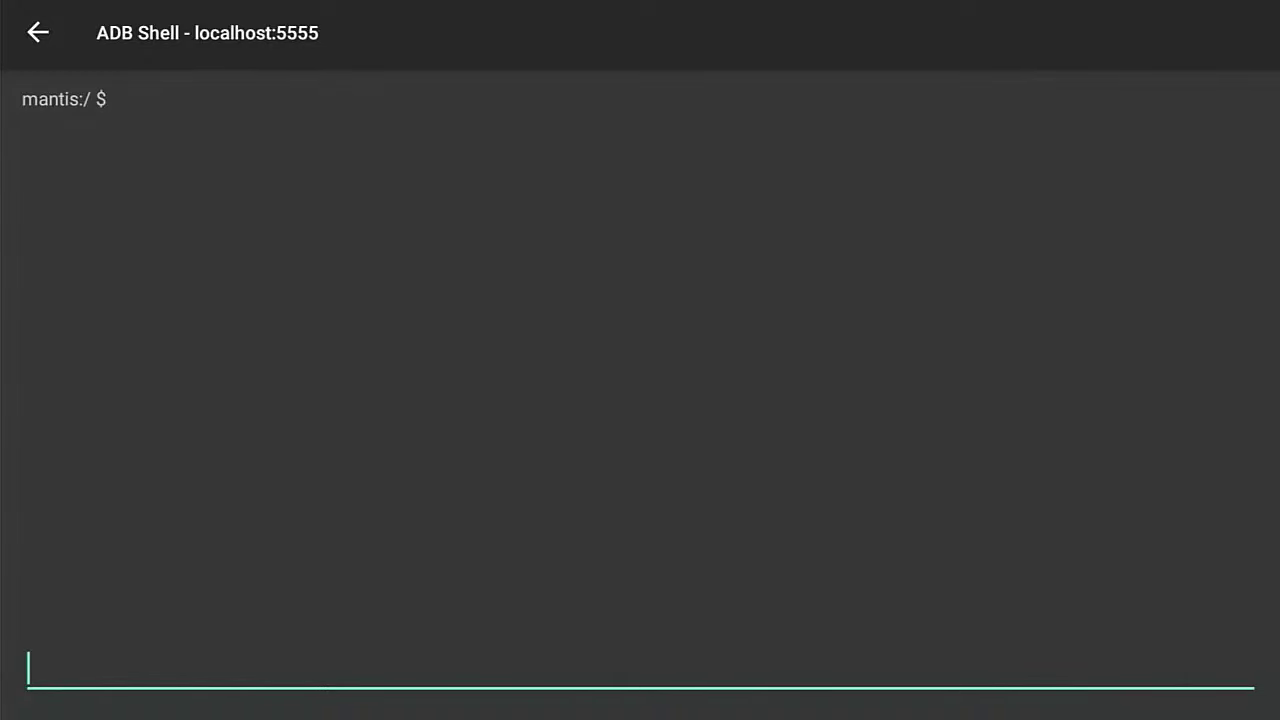
Step: Begin a new shell command with "sm" followed by a space
key(Return)
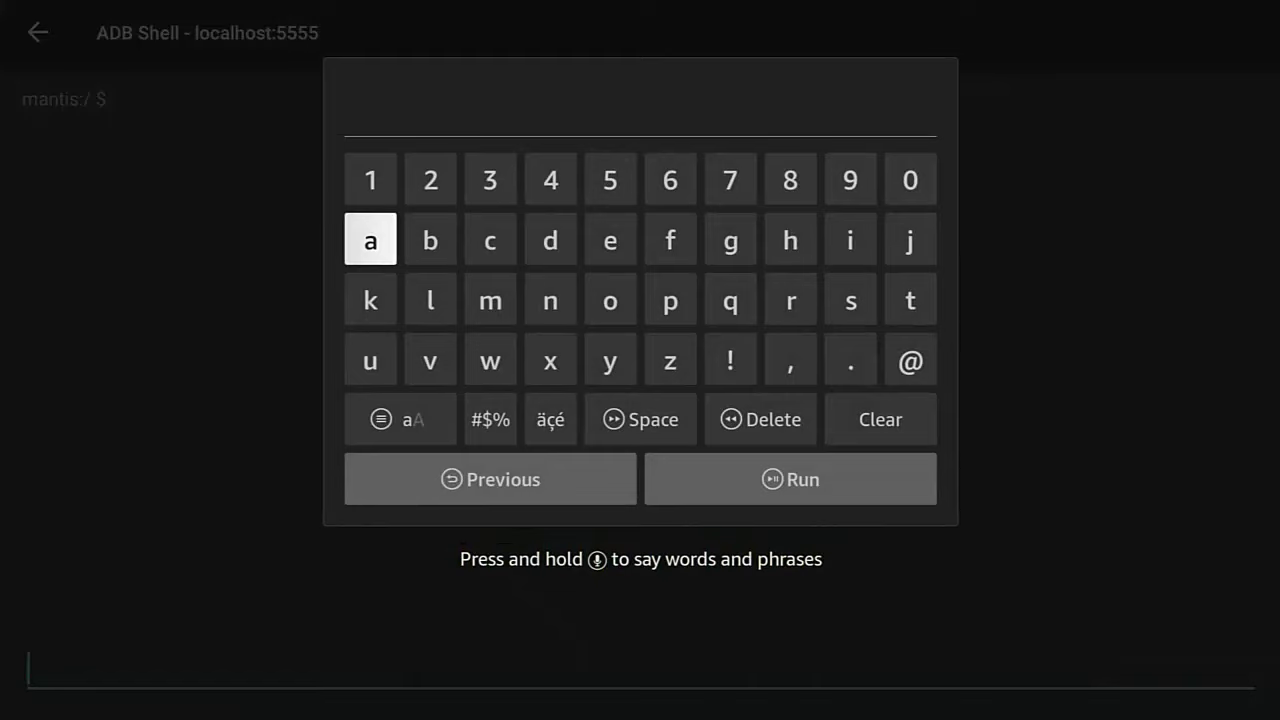
key(Down)
key(Right)
key(Right)
key(Right)
key(Right)
key(Right)
key(Right)
key(Right)
key(Right)
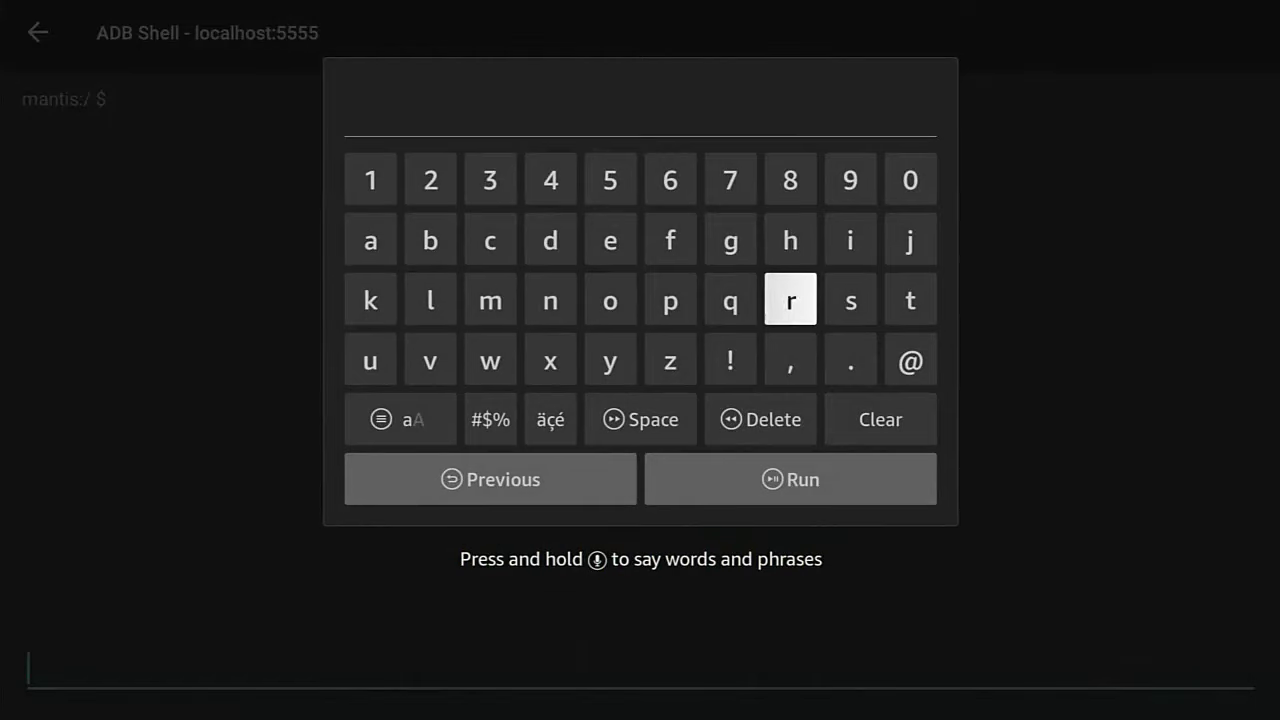
key(Return)
key(Left)
key(Left)
key(Left)
key(Left)
key(Left)
key(Left)
key(Return)
key(Down)
key(Down)
key(Right)
key(Right)
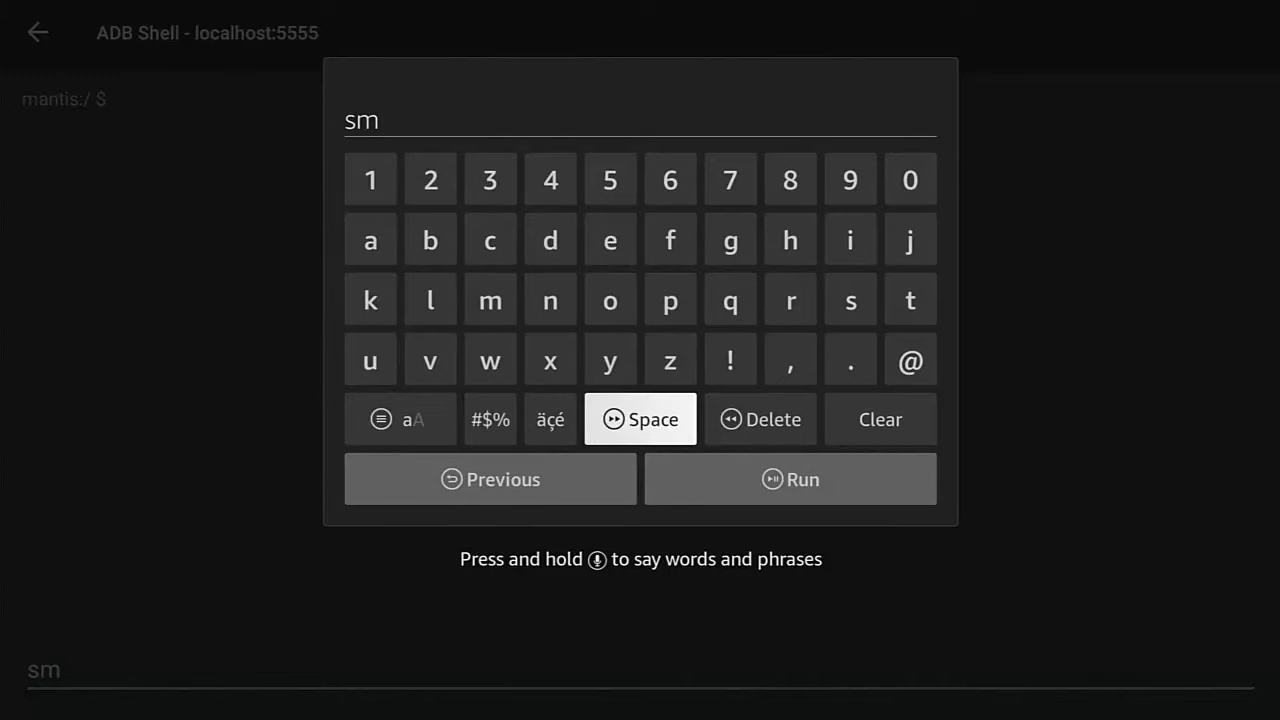
Step: Append "list" to the "sm" command
key(Up)
key(Right)
key(Up)
key(Left)
key(Left)
key(Left)
key(Left)
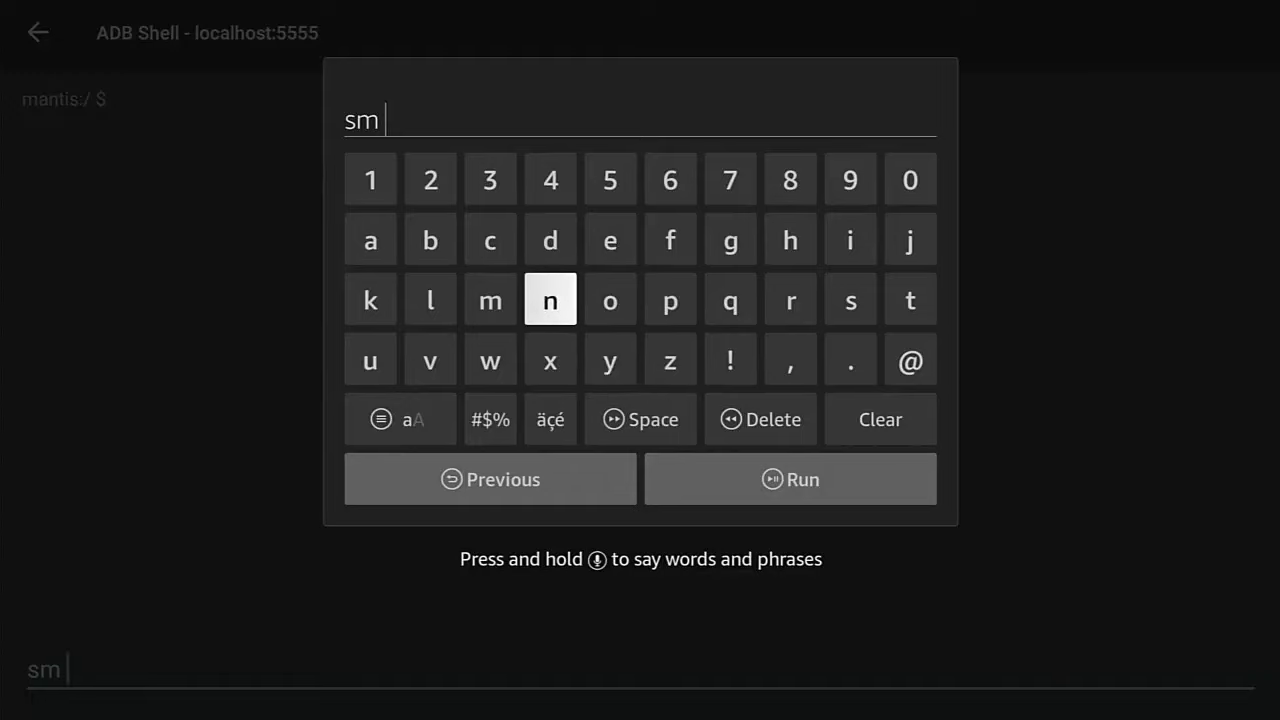
key(Return)
key(Up)
key(Right)
key(Right)
key(Right)
key(Right)
key(Right)
key(Right)
key(Right)
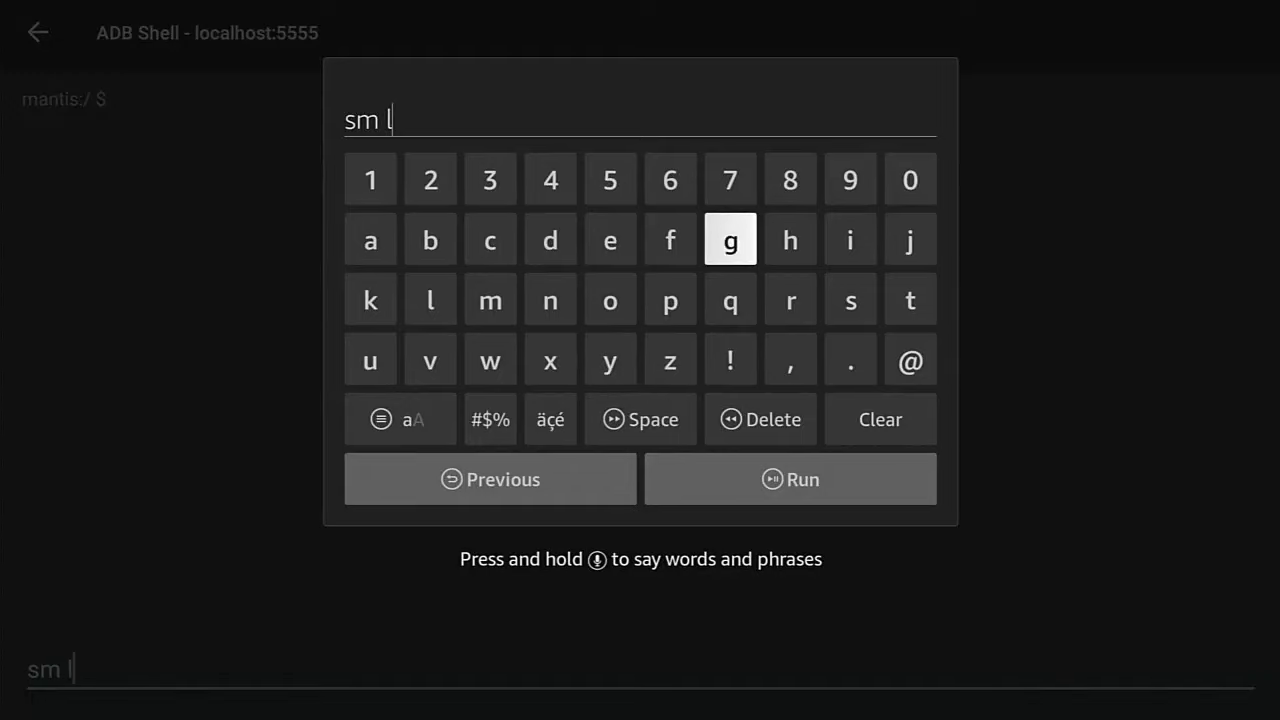
key(Return)
key(Down)
key(Return)
key(Right)
key(Return)
Step: Add a hyphen after "list" so the command reads "sm list-"
key(Left)
key(Left)
key(Left)
key(Left)
key(Left)
key(Left)
key(Left)
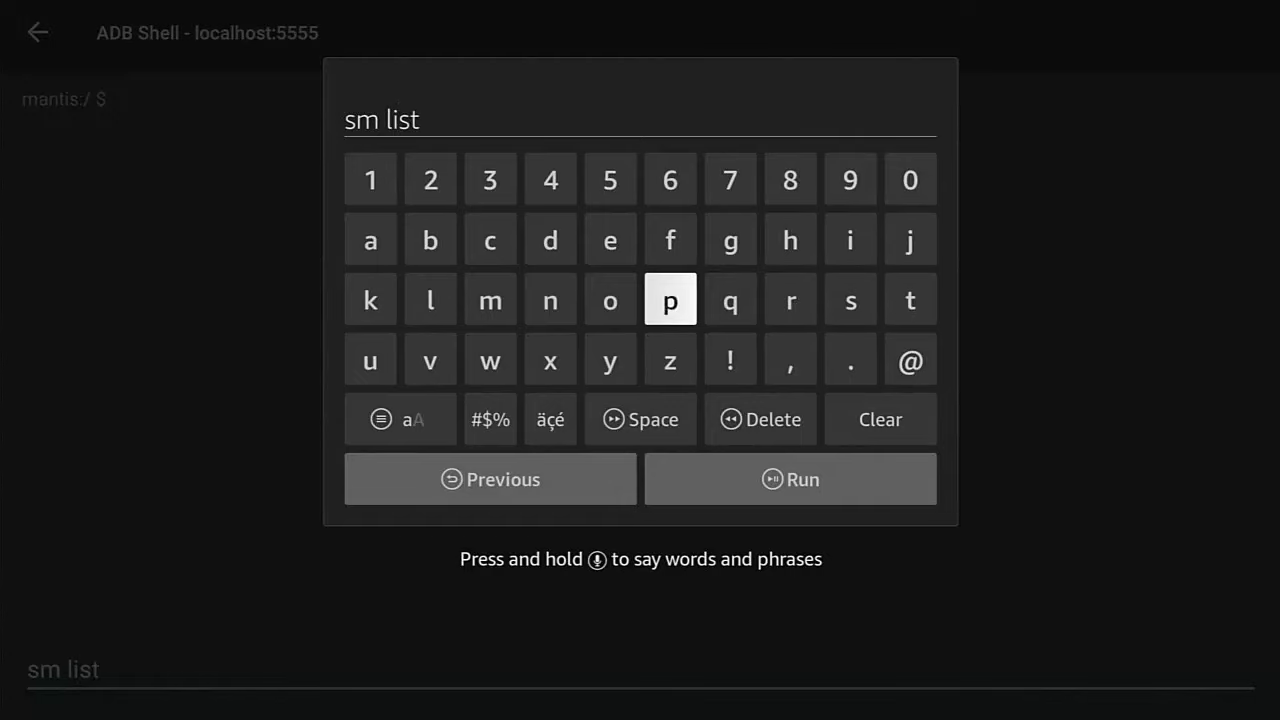
key(Down)
key(Down)
key(Return)
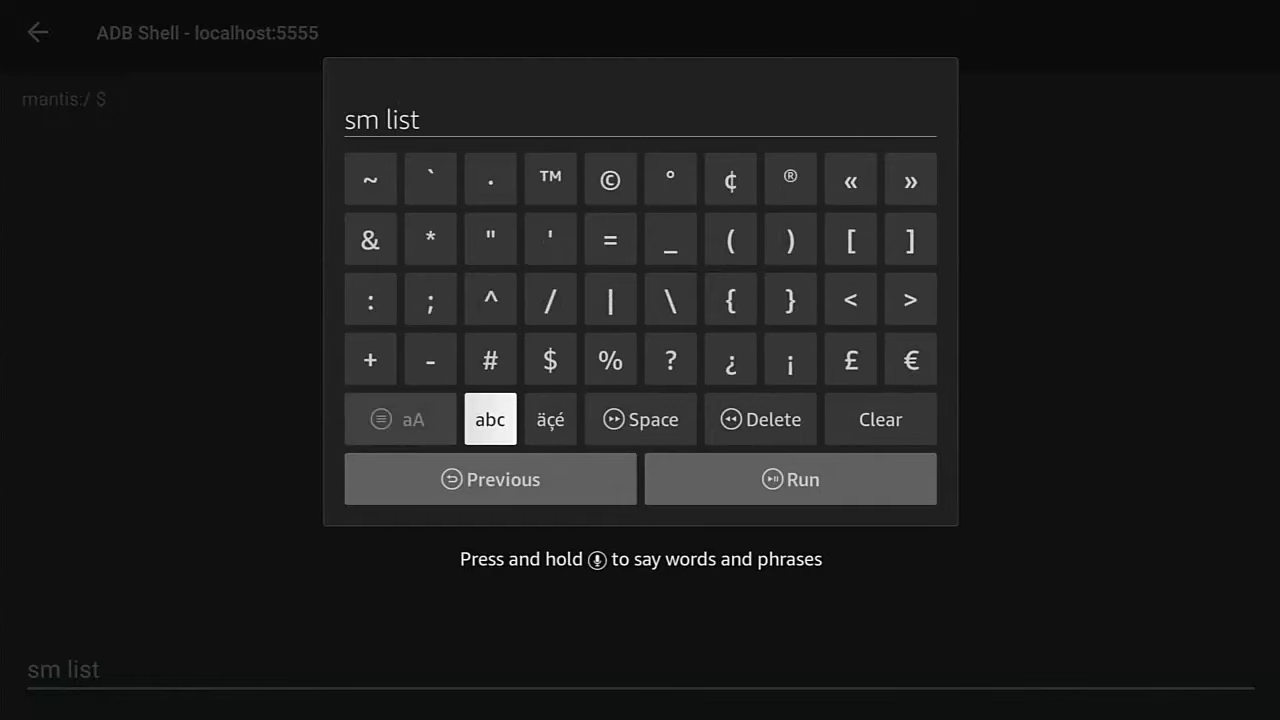
key(Up)
key(Down)
key(Left)
key(Right)
key(Return)
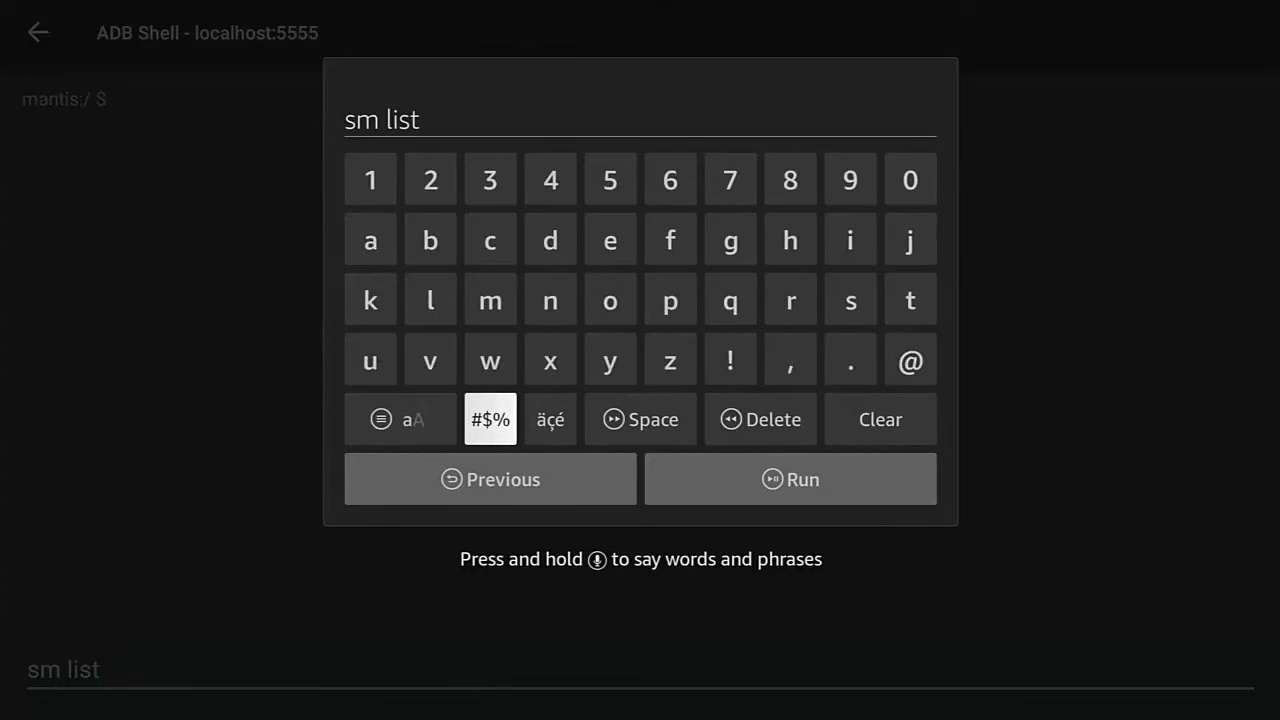
key(Return)
key(Up)
key(Left)
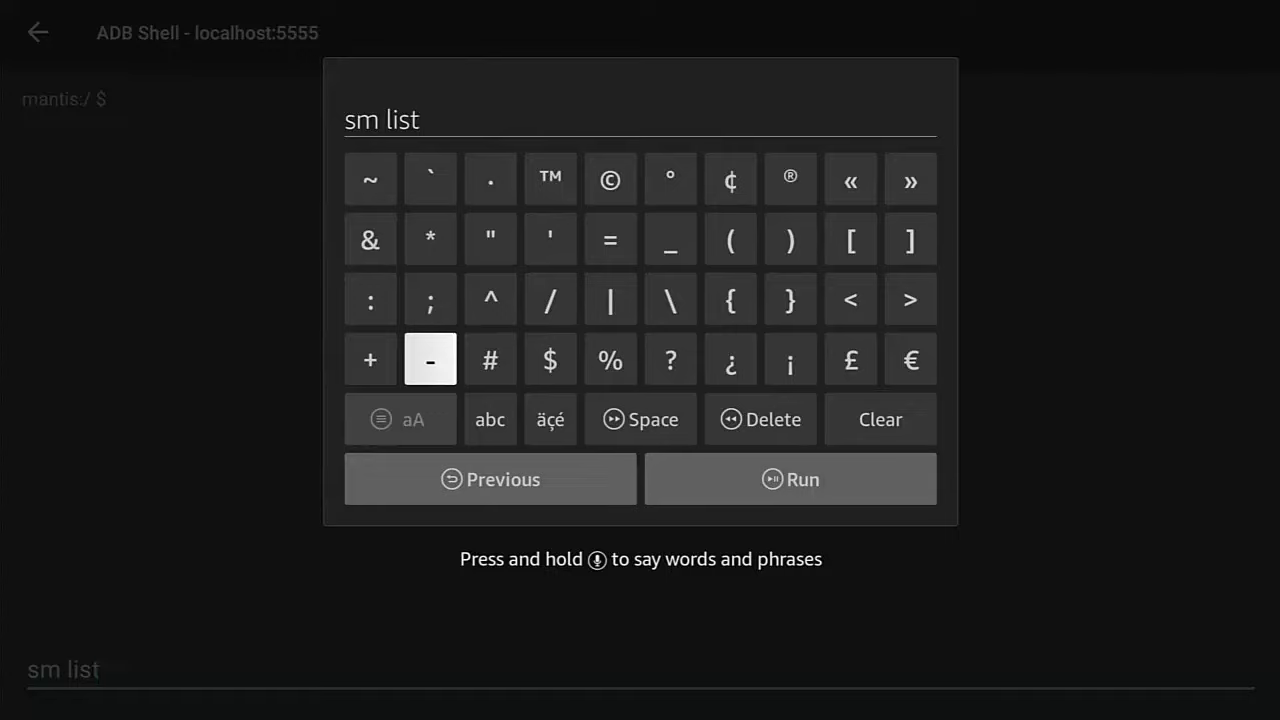
key(Return)
Step: Append "disk" after the hyphen so the command reads "sm list-disk"
key(Up)
key(Up)
key(Down)
key(Down)
key(Down)
key(Right)
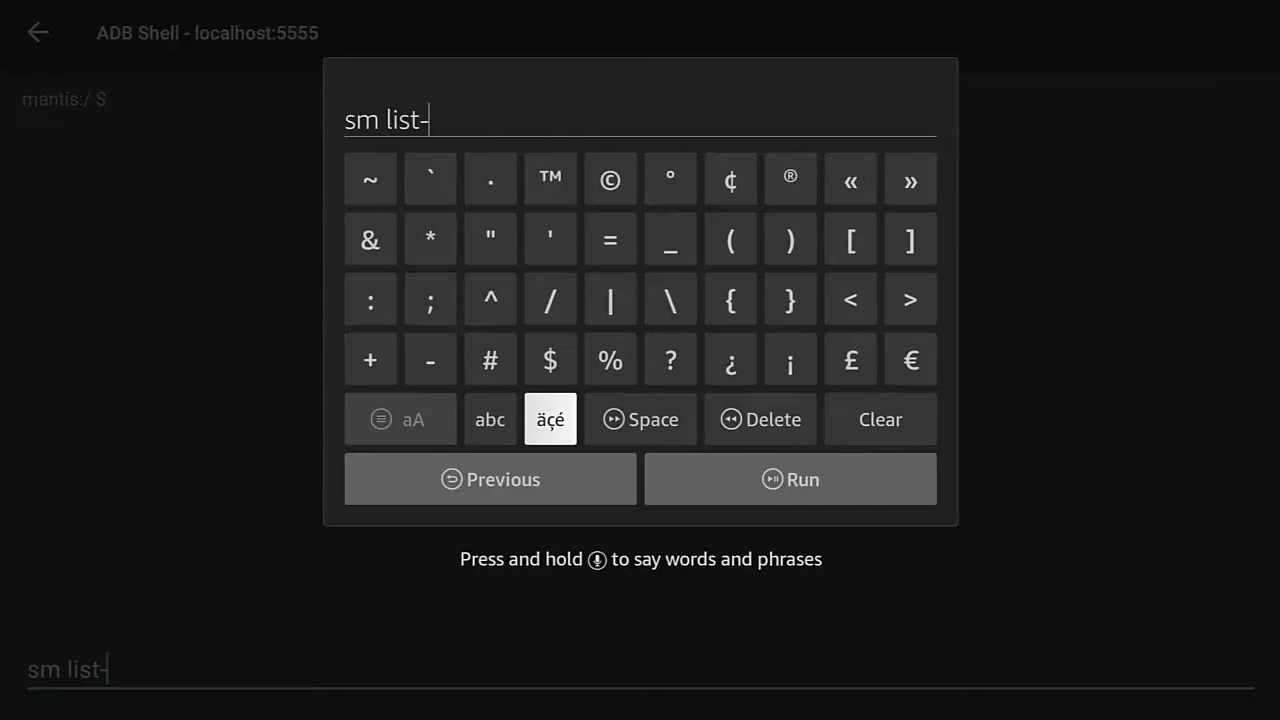
key(Left)
key(Return)
key(Up)
key(Up)
key(Up)
key(Right)
key(Return)
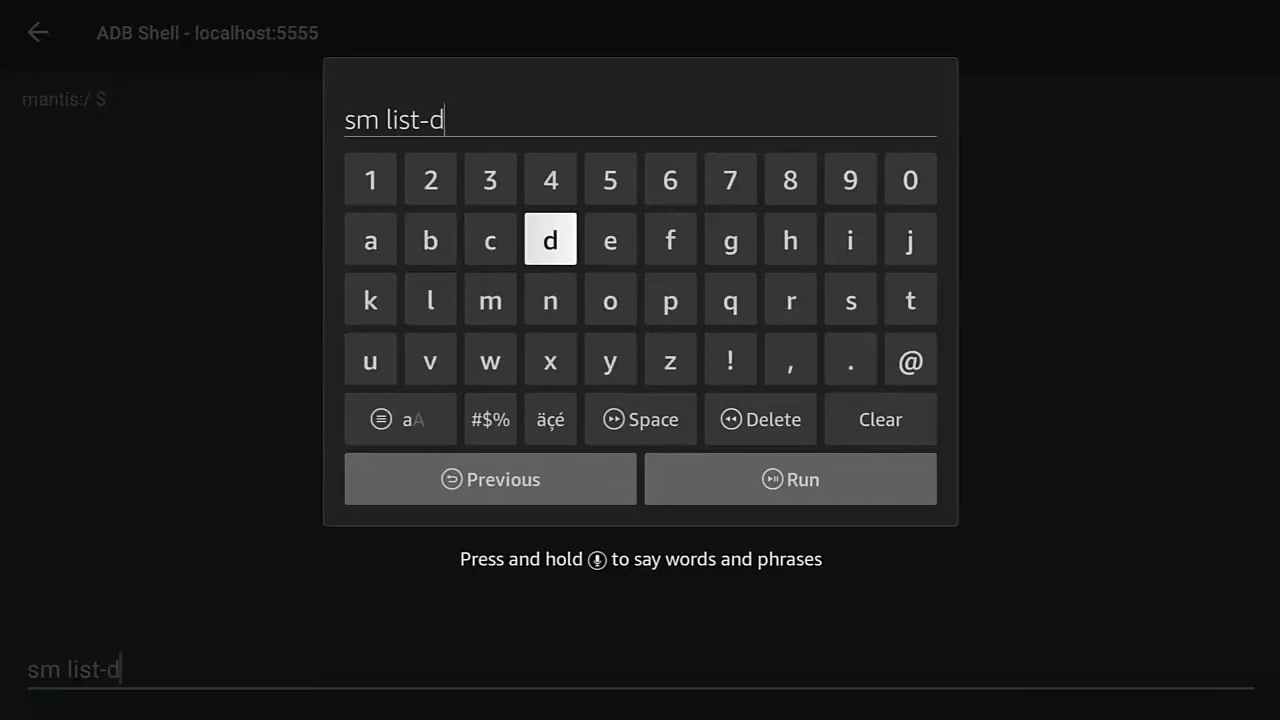
key(Right)
key(Right)
key(Right)
key(Right)
key(Right)
key(Return)
key(Down)
key(Return)
key(Left)
key(Left)
key(Left)
key(Left)
key(Left)
key(Left)
key(Left)
key(Left)
key(Return)
Step: Complete the command as "sm list-disks" and run it
key(Right)
key(Right)
key(Right)
key(Right)
key(Right)
key(Right)
key(Right)
key(Right)
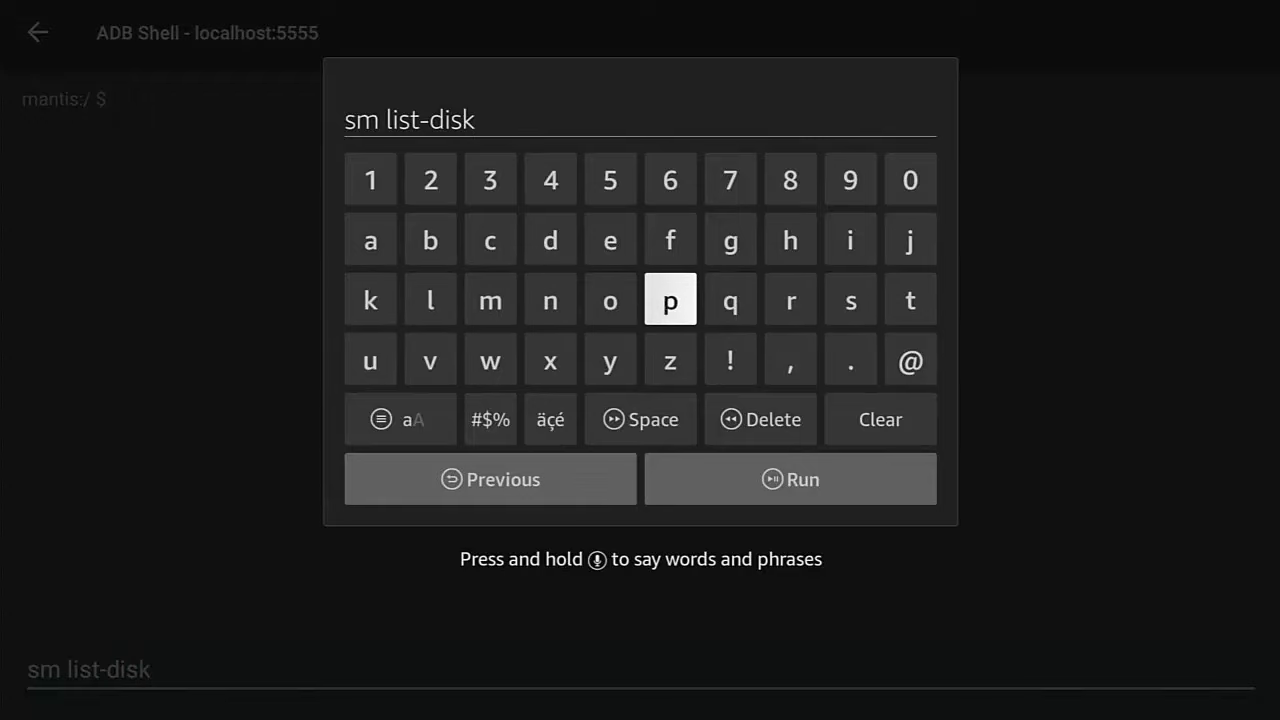
key(Return)
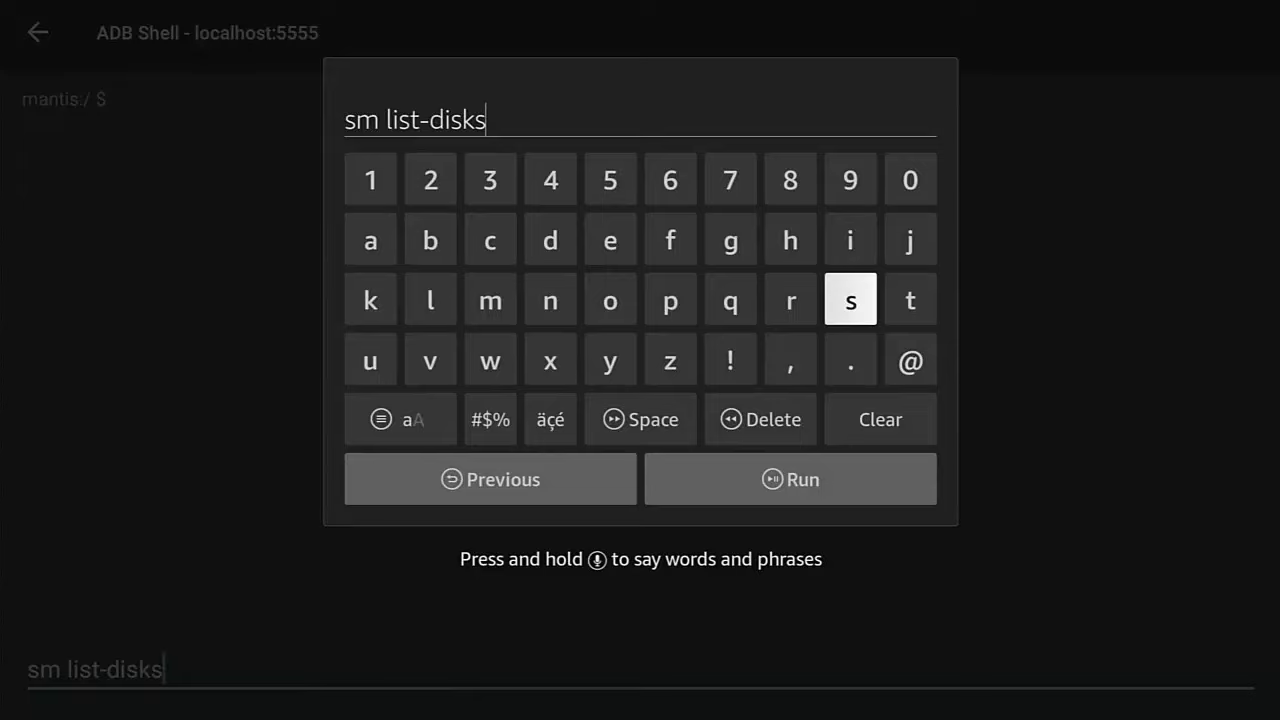
key(XF86AudioPlay)
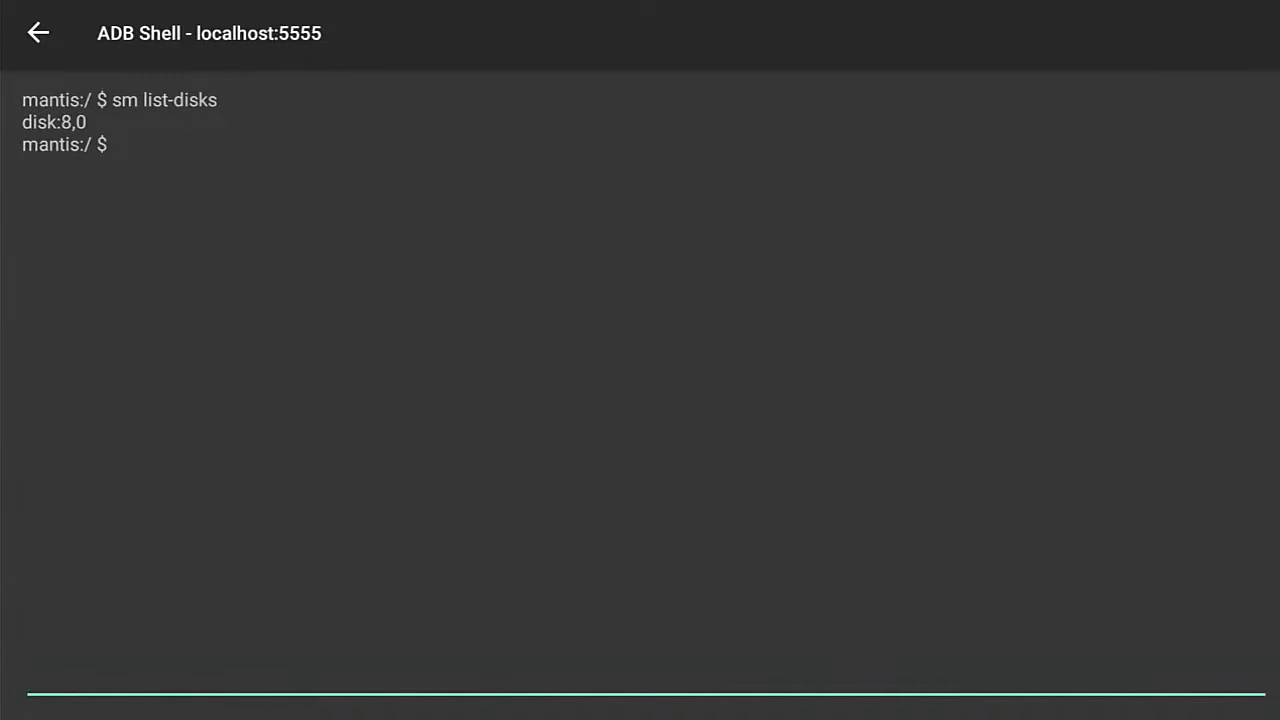
Step: Begin another shell command with "sm" followed by a space
key(Return)
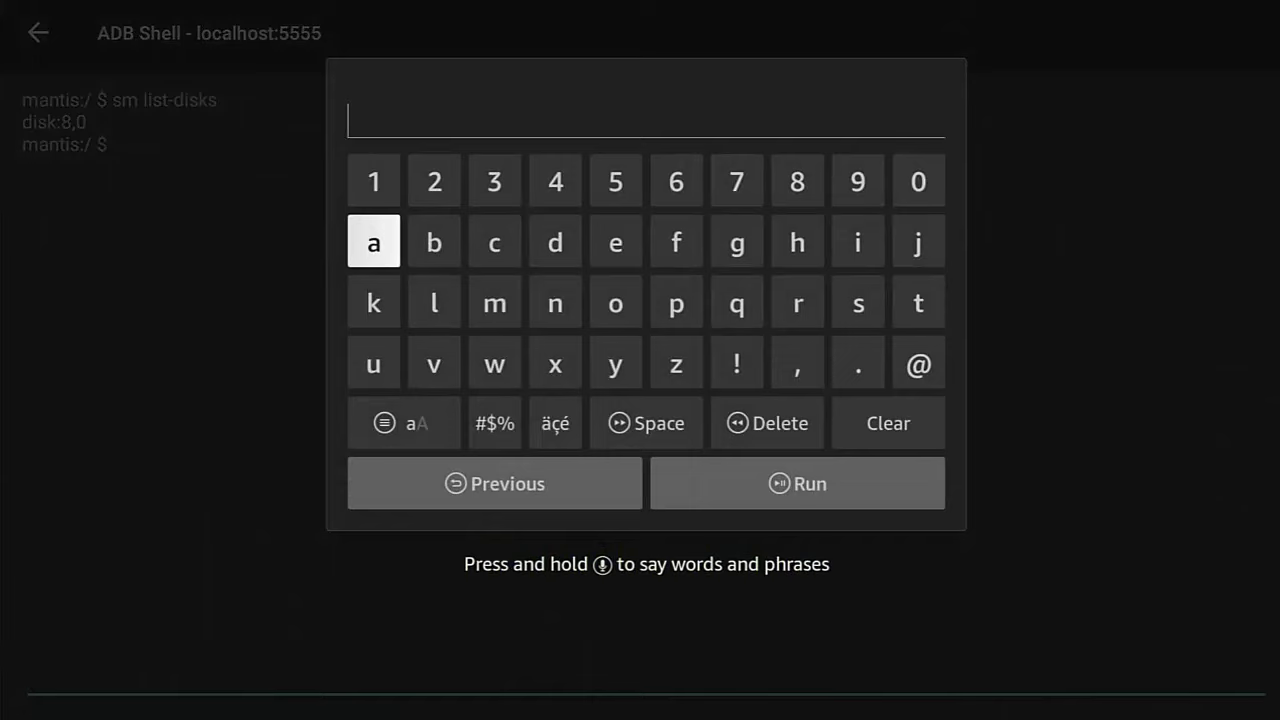
key(Right)
key(Right)
key(Right)
key(Right)
key(Right)
text(sm)
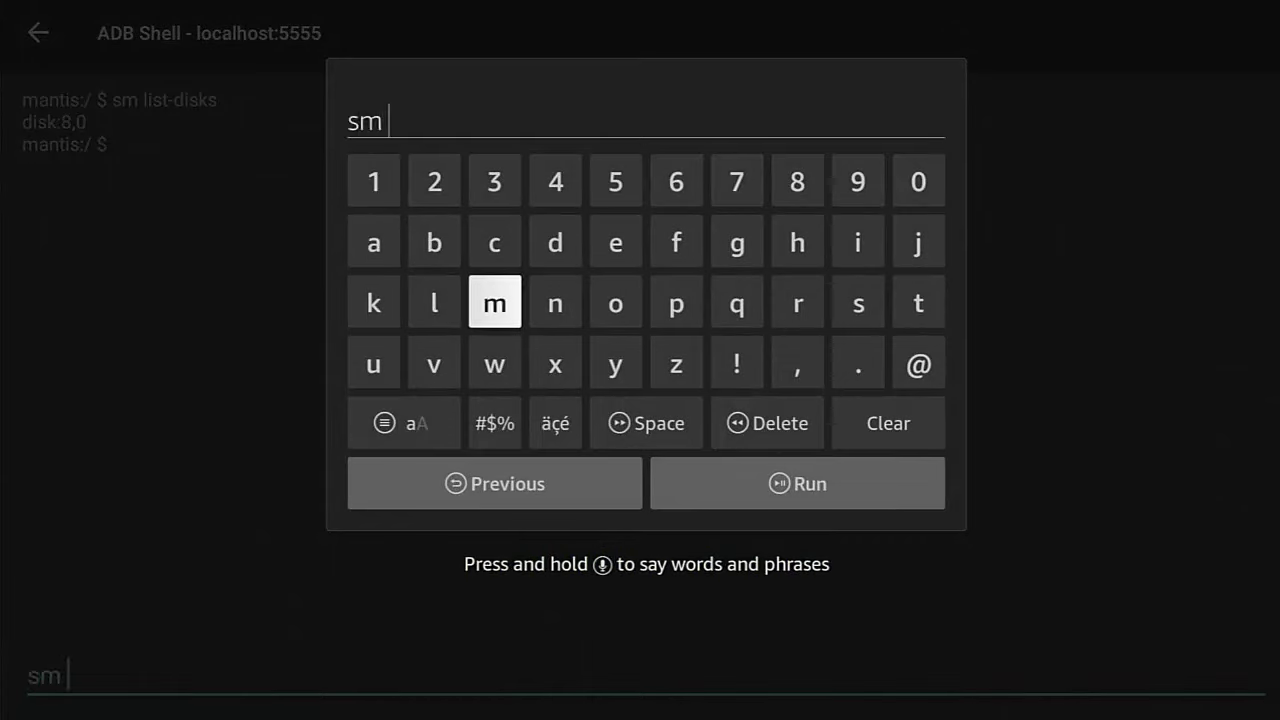
Step: Append "partition" so the command reads "sm partition"
key(Right)
key(Right)
key(Right)
key(Right)
text(partition)
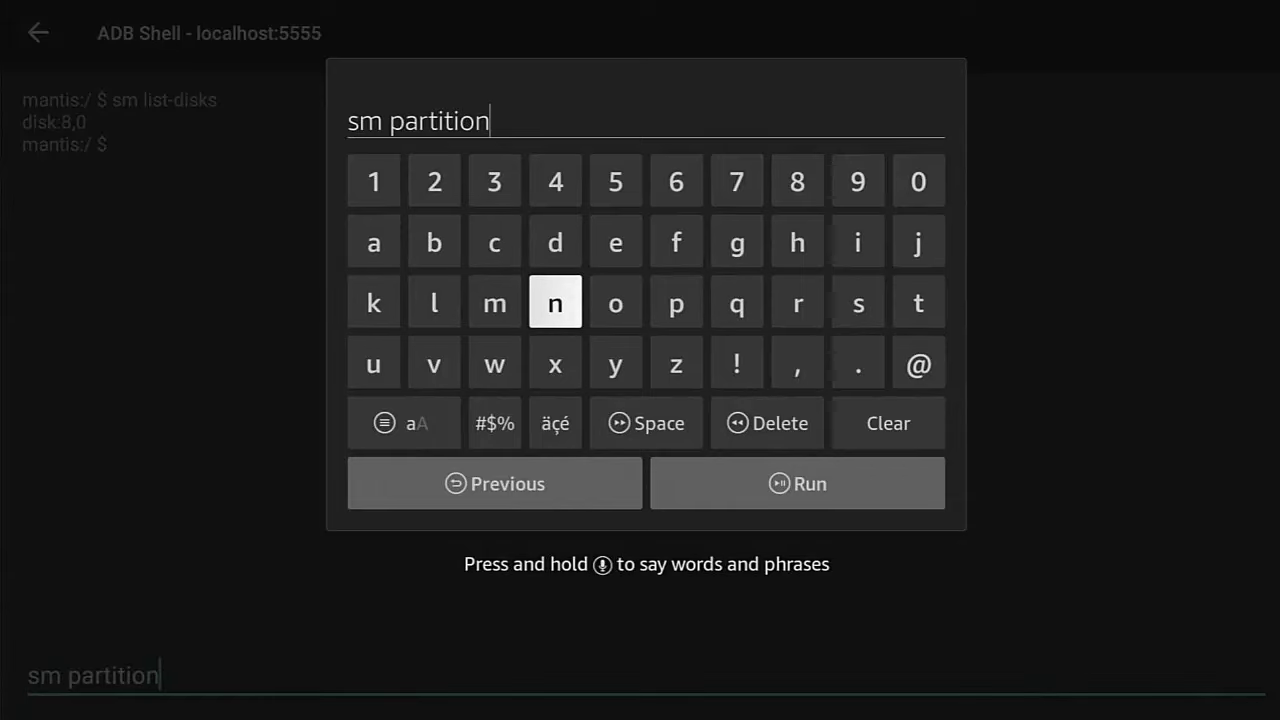
Step: Append a space and "disk" so the command reads "sm partition disk"
key(Up)
text(d)
key(Right)
key(Right)
key(Right)
key(Right)
key(Right)
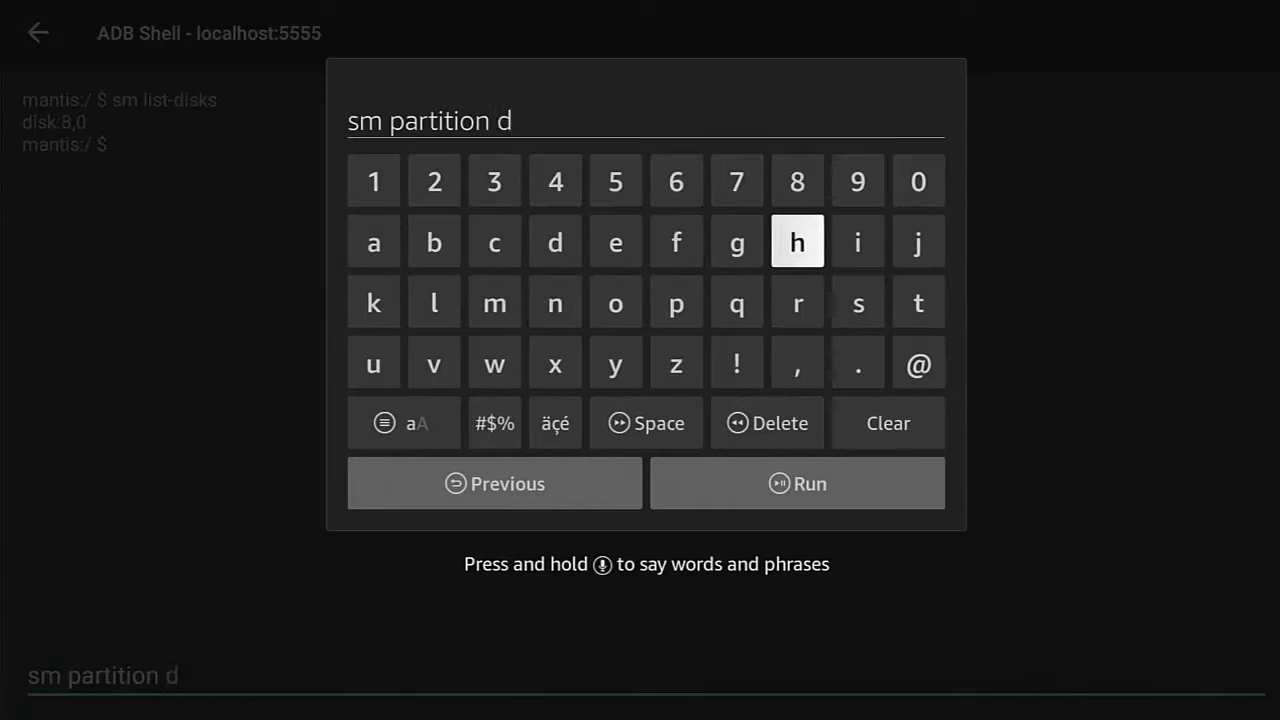
text(i)
key(Down)
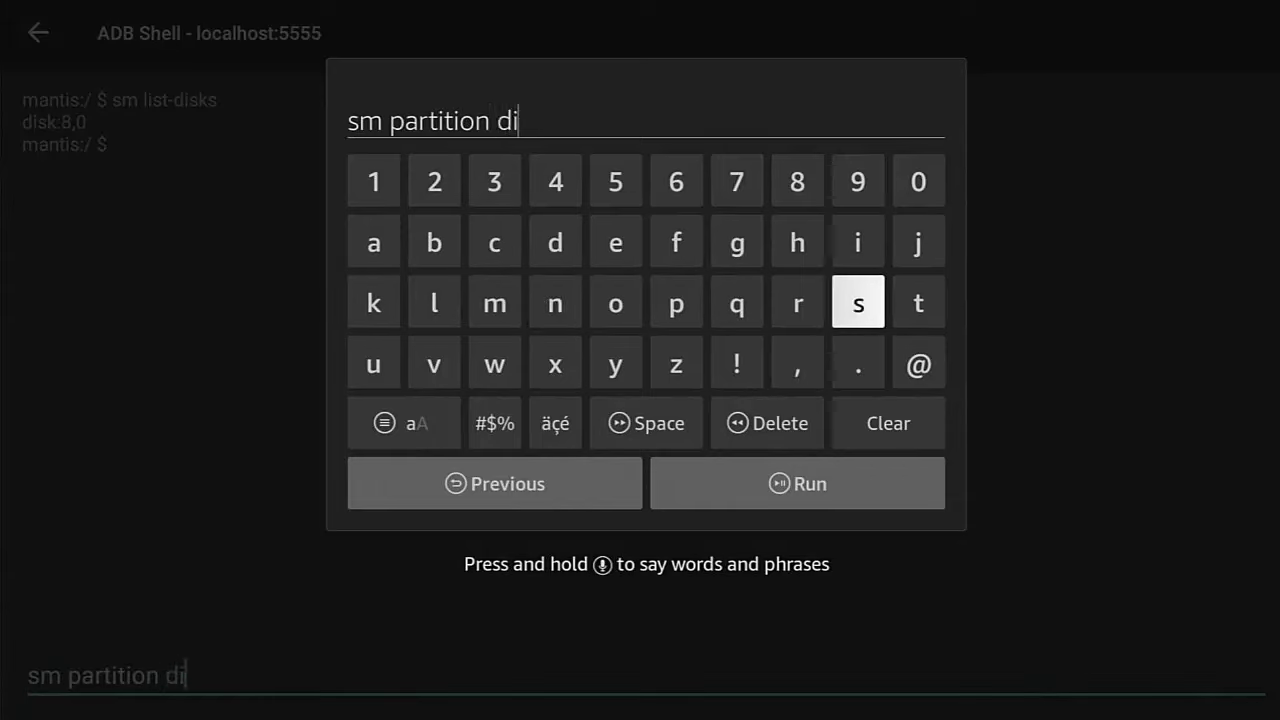
key(Left)
key(Left)
key(Left)
key(Right)
key(Right)
key(Right)
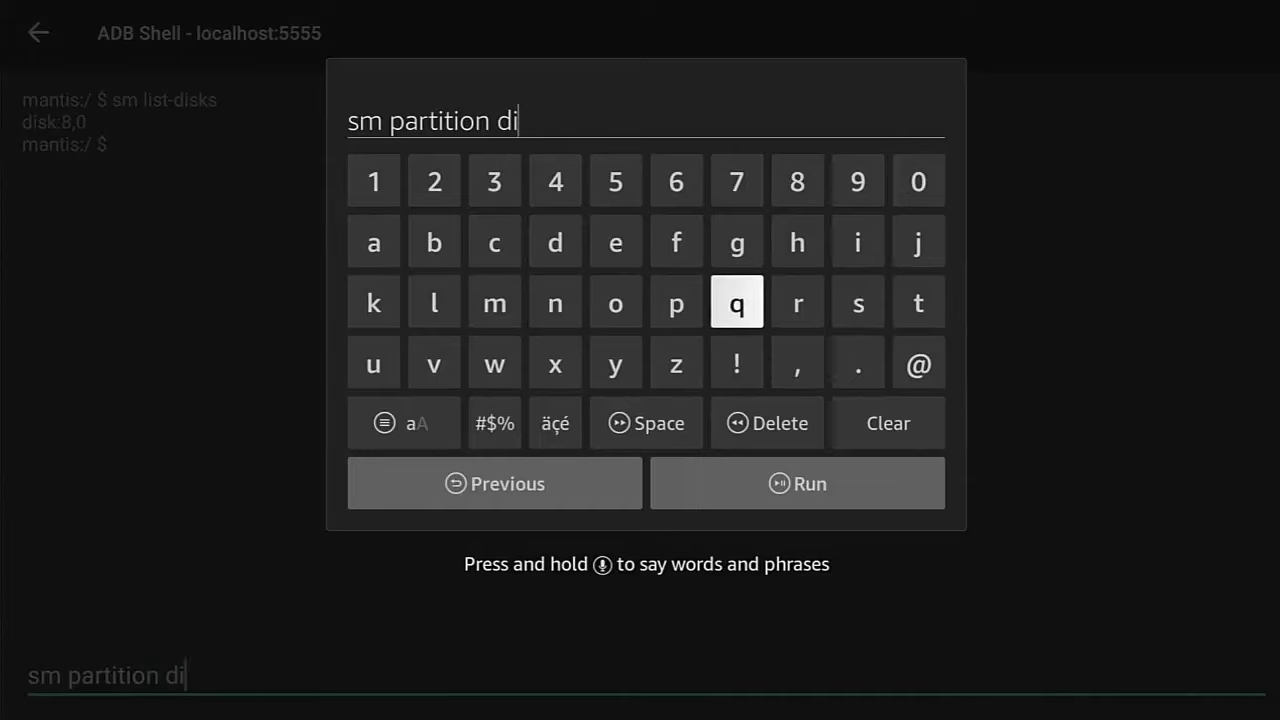
text(s)
key(Left)
key(Left)
key(Down)
key(Left)
key(Left)
key(Left)
key(Left)
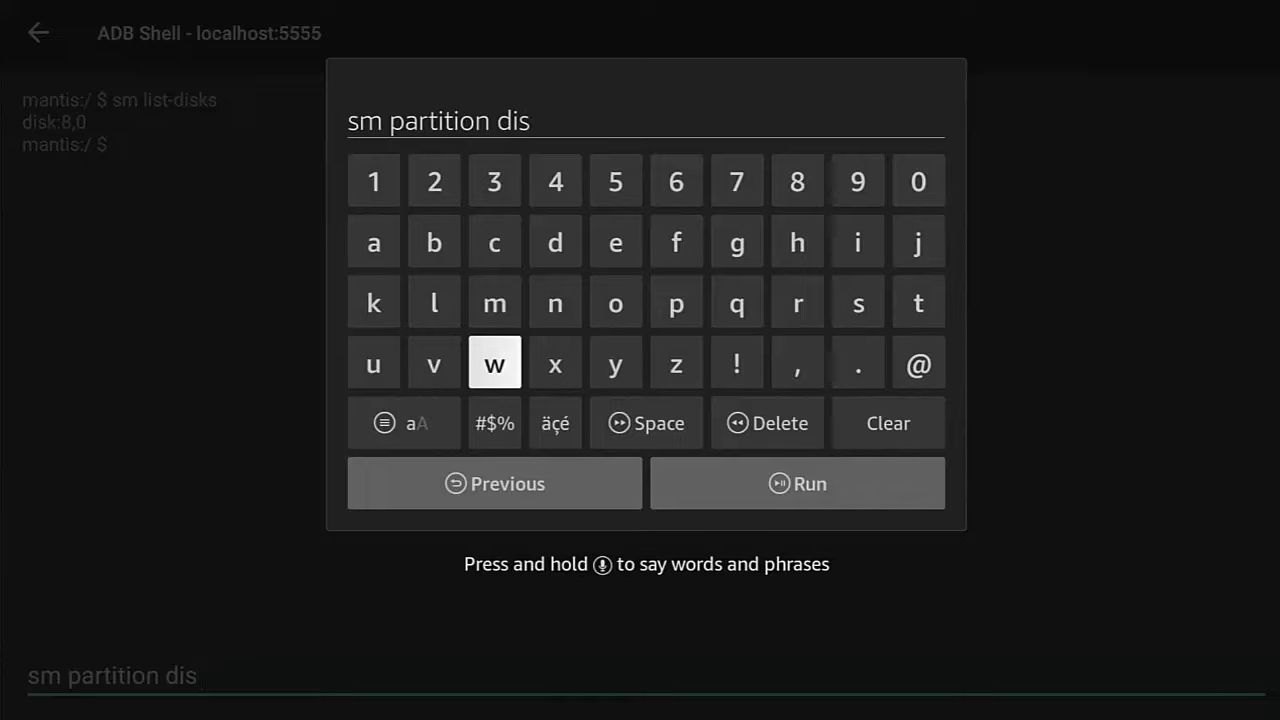
key(Up)
key(Left)
key(Left)
text(k)
Step: Append the disk identifier ":8,0" so the command reads "sm partition disk:8,0"
key(Down)
key(Down)
key(Right)
key(Return)
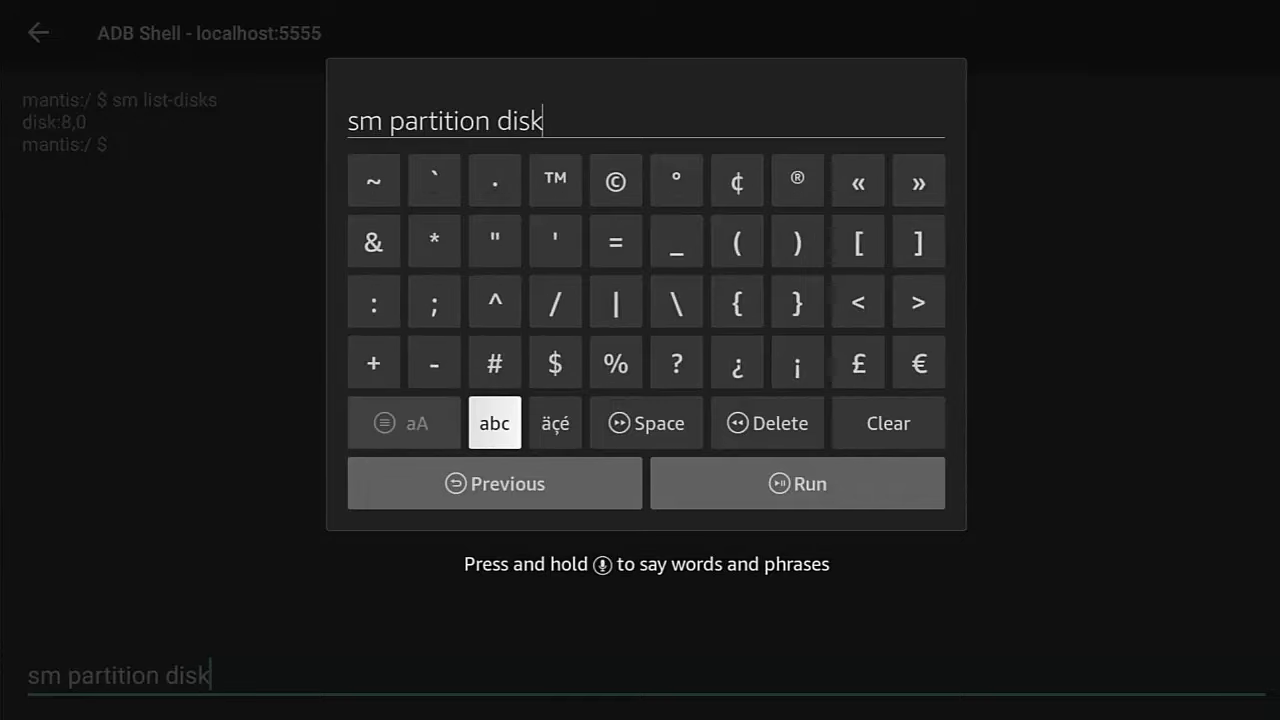
key(Up)
key(Up)
key(Left)
key(Left)
text(:)
key(Down)
key(Down)
key(Right)
key(Return)
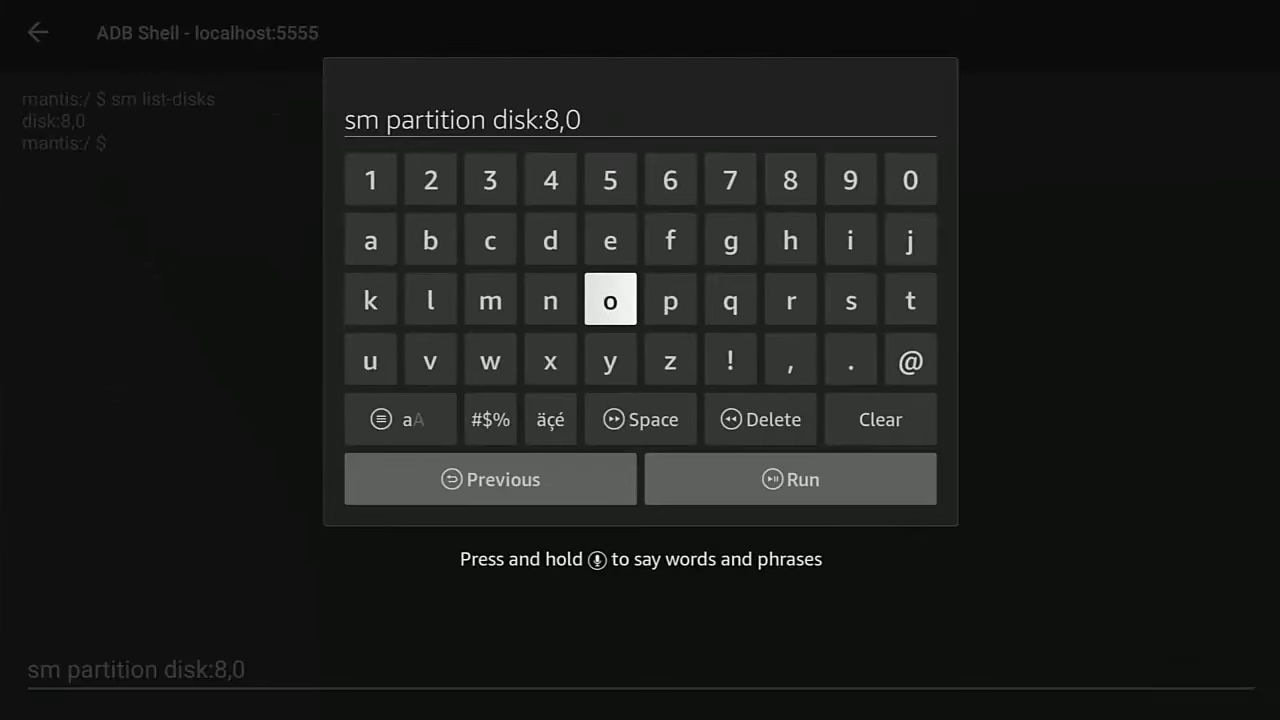
Step: Append the option "private" so the command reads "sm partition disk:8,0 private"
key(Right)
key(Return)
key(Left)
key(Left)
key(Up)
key(Right)
key(Right)
key(Right)
key(Right)
key(Right)
key(Down)
key(Left)
key(Return)
key(Up)
key(Right)
key(Return)
key(Left)
key(Left)
key(Left)
key(Left)
key(Left)
key(Left)
key(Left)
key(Down)
key(Down)
key(Return)
key(Up)
key(Up)
key(Left)
text(ate)
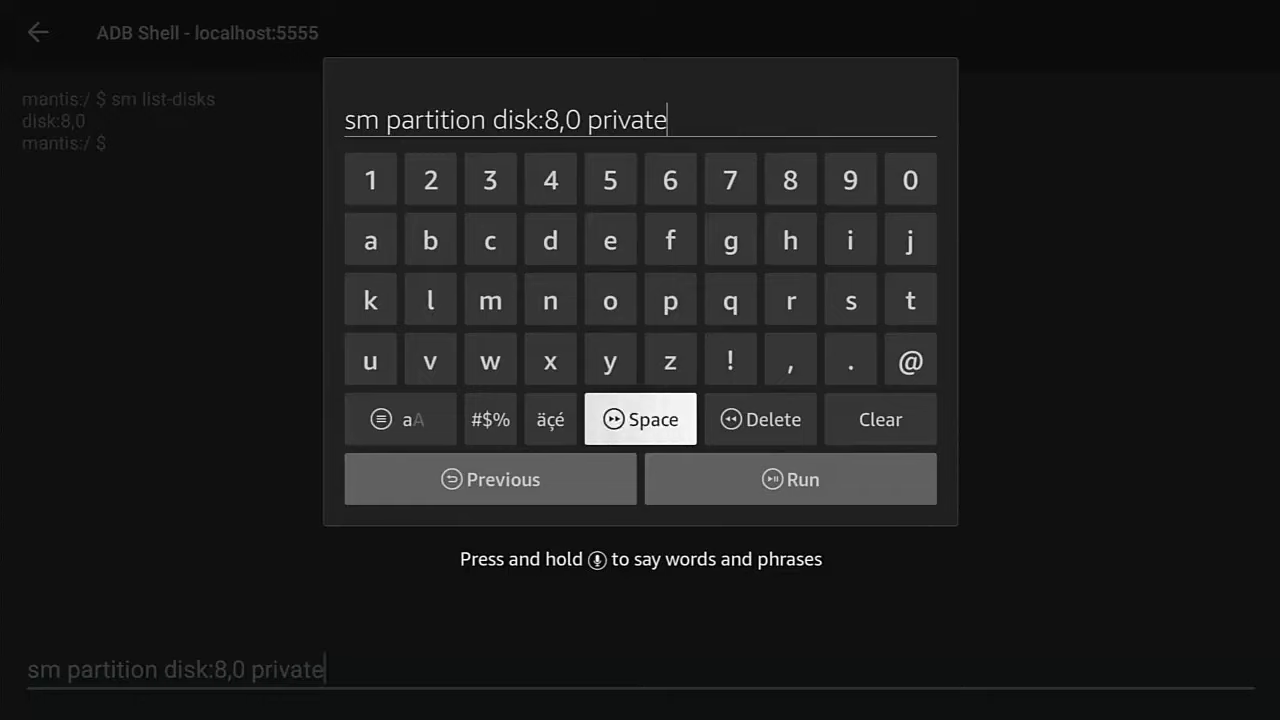
Step: Remove the word "private" from the end of the partition command, keeping "sm partition disk:8,0"
key(Right)
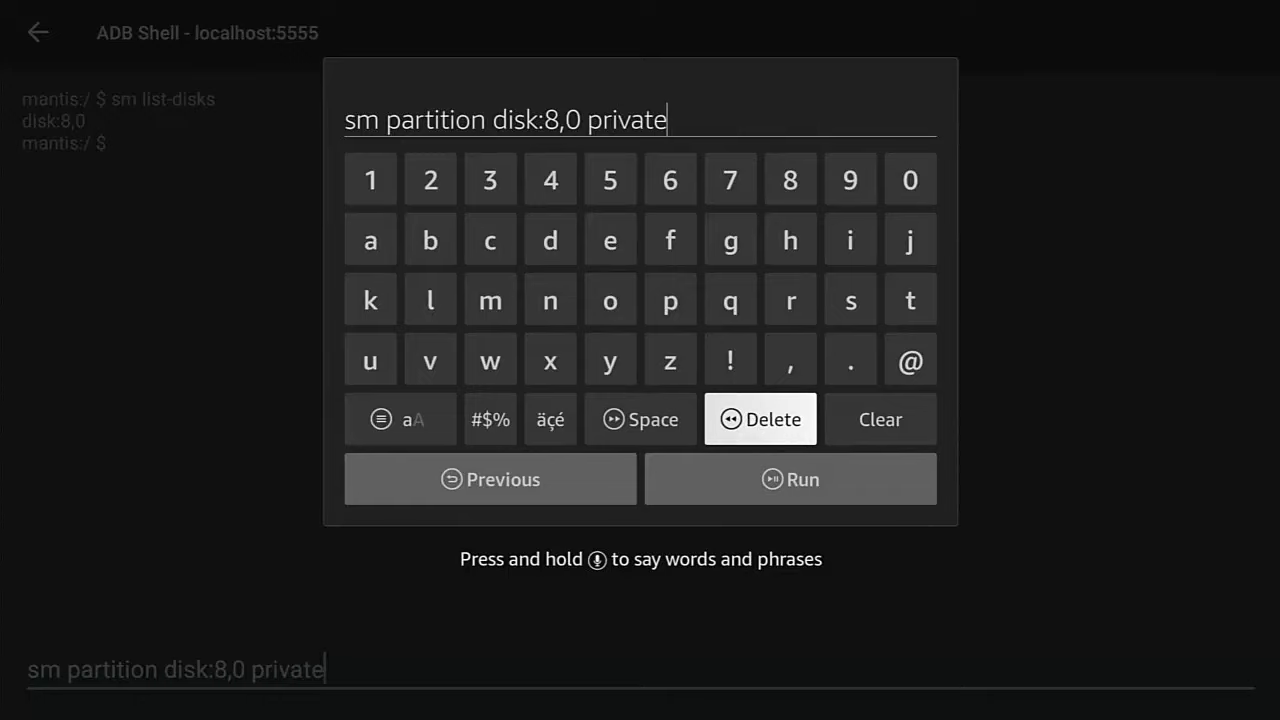
key(Return)
key(Return)
key(Return)
key(Return)
key(Return)
key(Return)
key(Return)
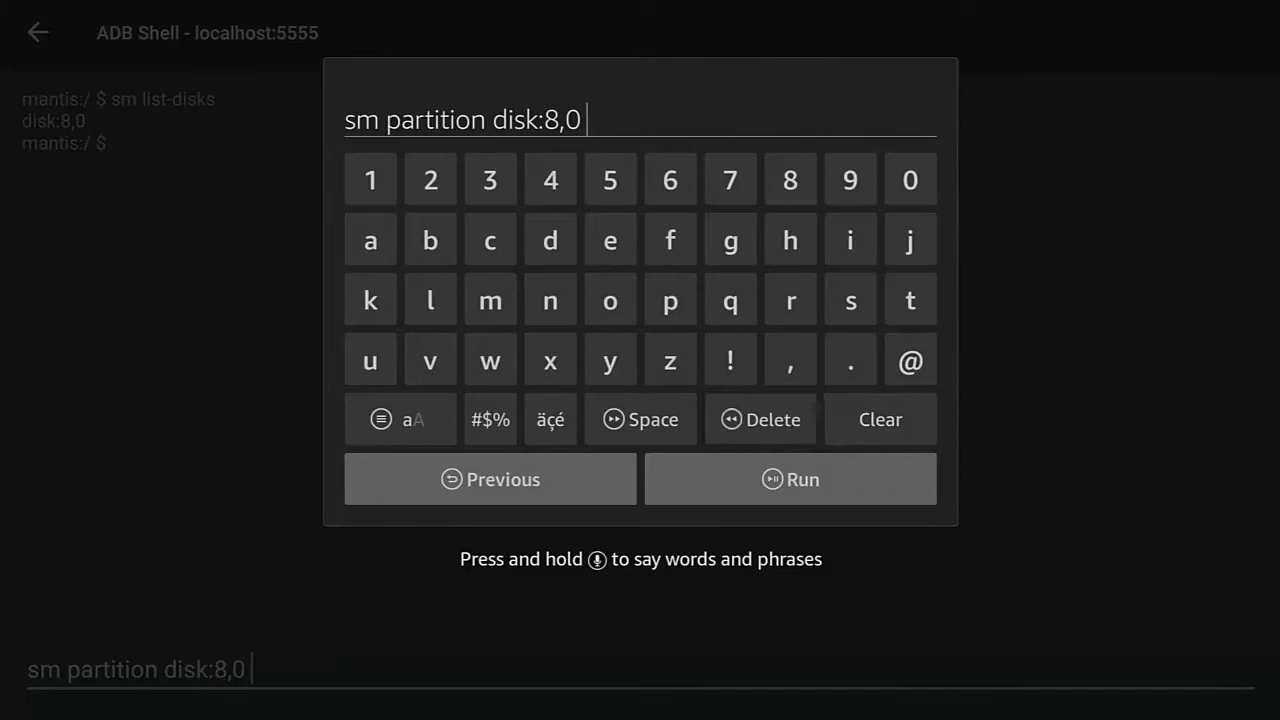
Step: Append the option "mixed" so the command reads "sm partition disk:8,0 mixed"
key(Up)
key(Up)
key(Left)
key(Left)
key(Left)
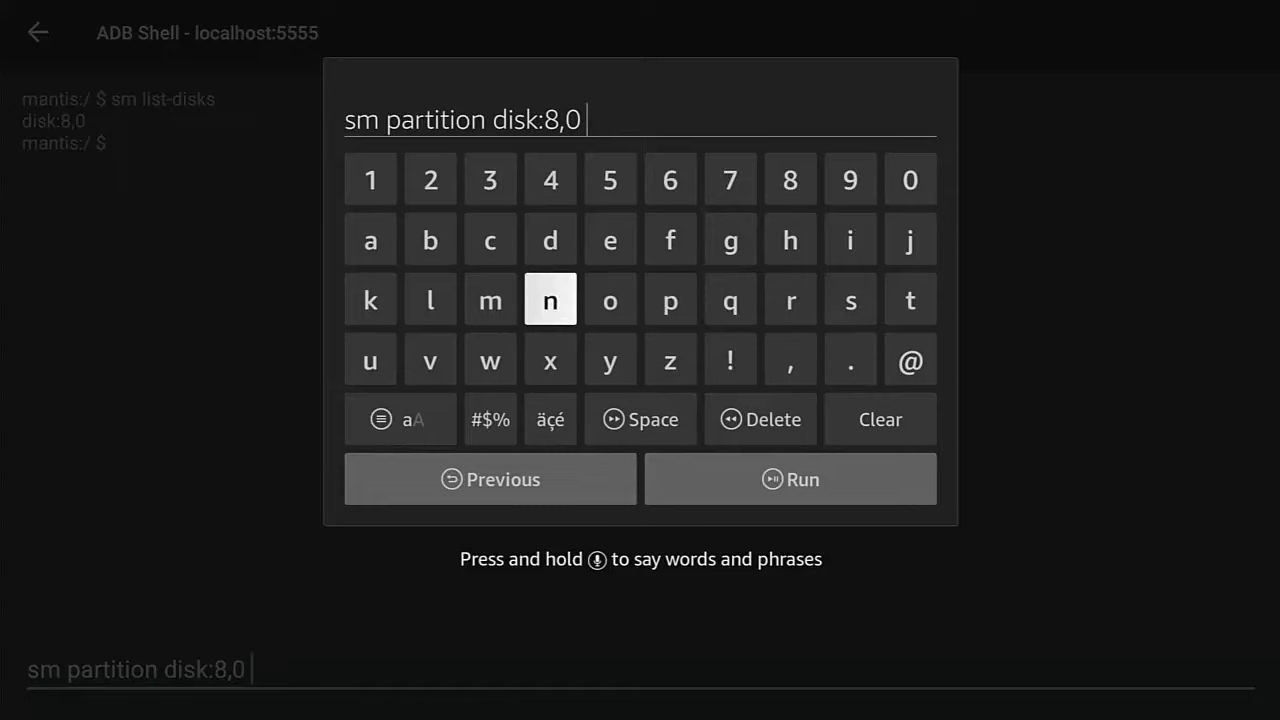
key(Left)
key(Return)
key(Up)
key(Right)
key(Right)
key(Right)
key(Right)
key(Right)
key(Right)
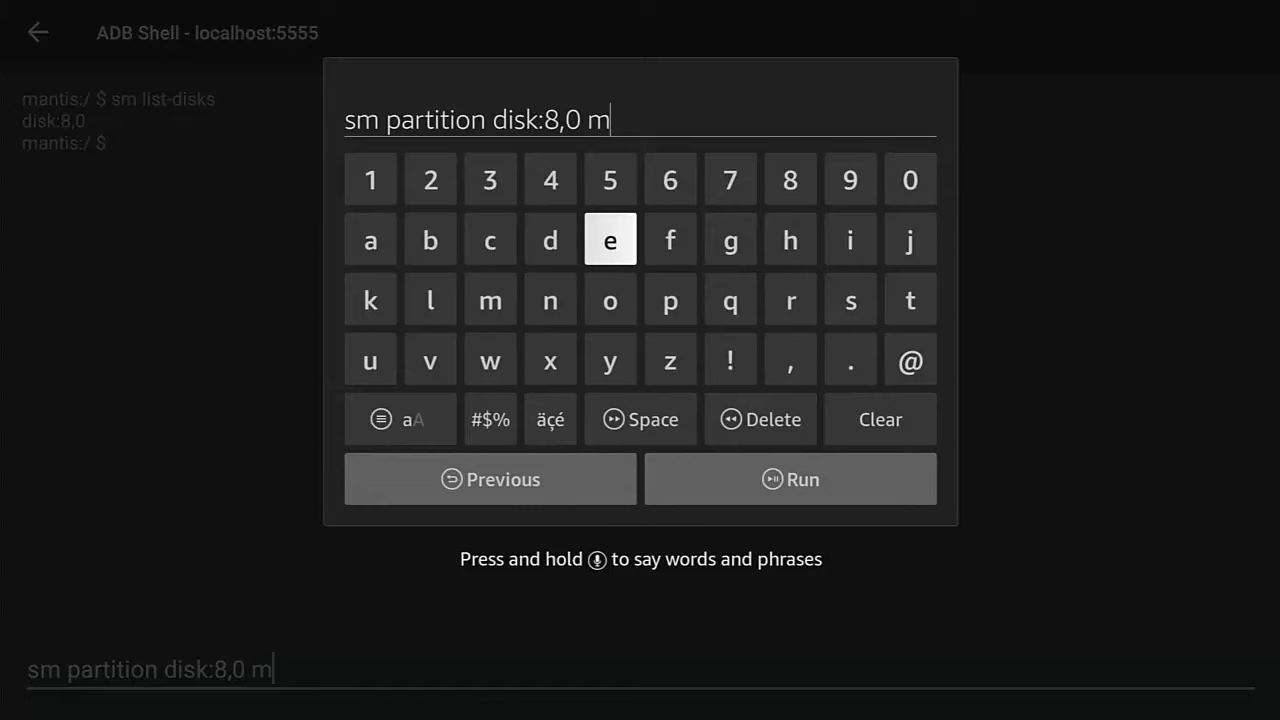
key(Return)
key(Left)
key(Left)
key(Left)
key(Left)
key(Left)
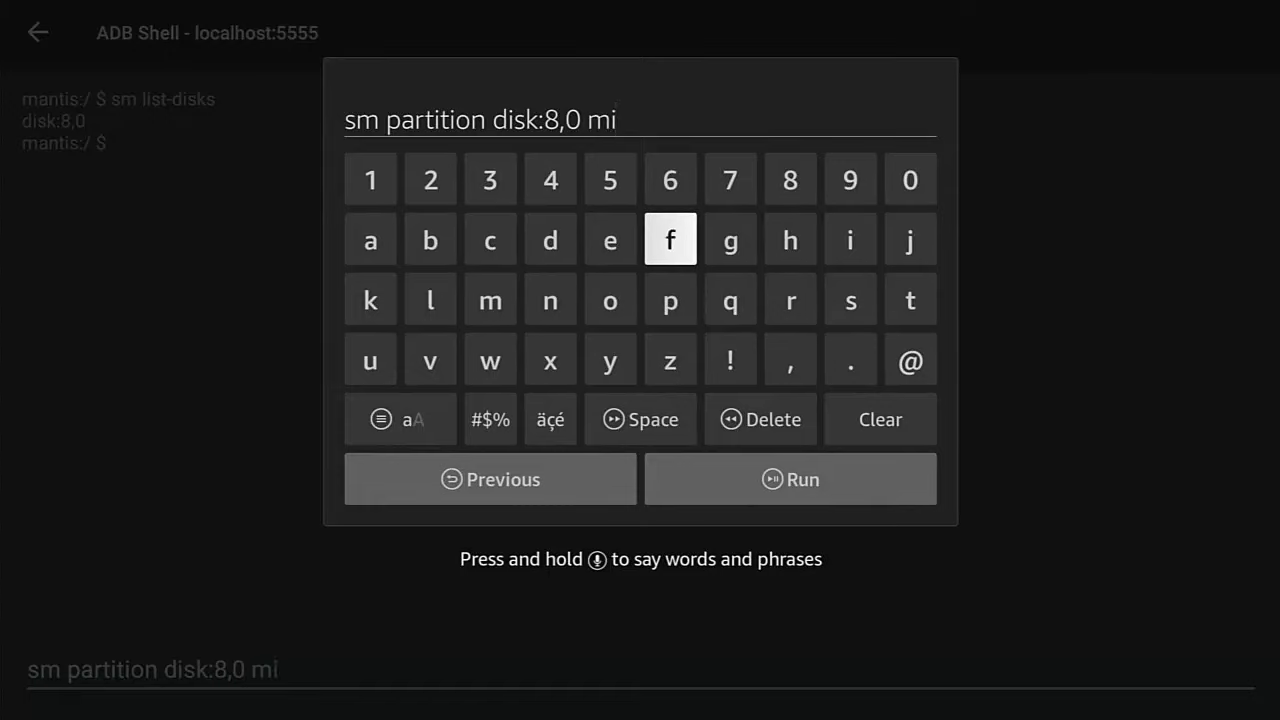
key(Down)
key(Down)
key(Return)
key(Up)
key(Up)
key(Right)
key(Right)
key(Left)
key(Return)
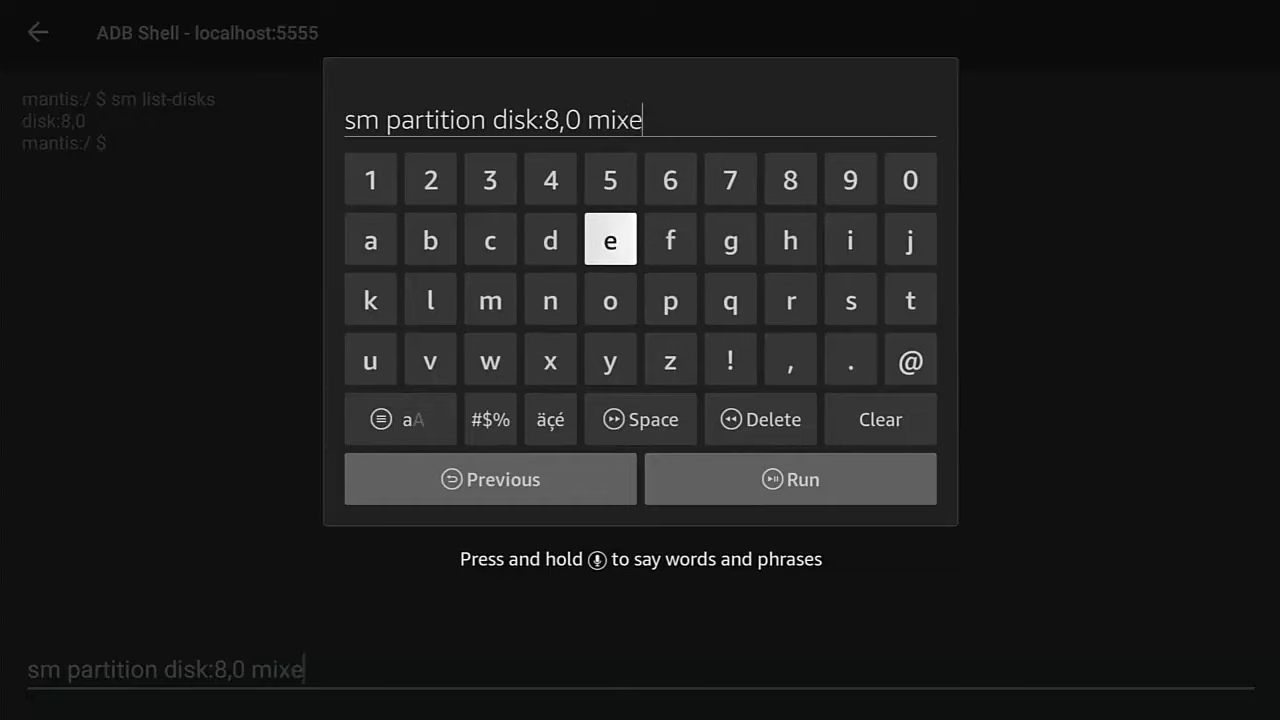
key(Left)
key(Return)
Step: Append a space and "50" so the command reads "sm partition disk:8,0 mixed 50"
key(Down)
key(Down)
key(Down)
key(Down)
key(Up)
key(Right)
key(Right)
key(Return)
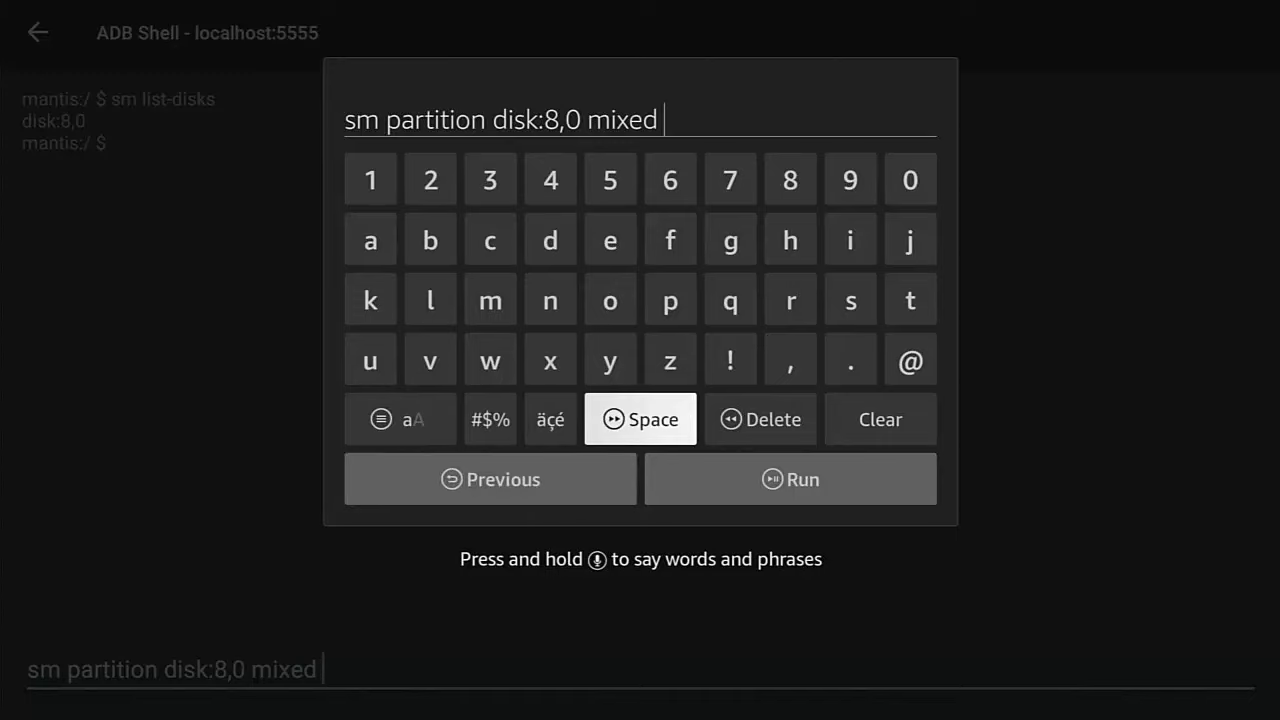
key(Up)
key(Up)
key(Up)
key(Up)
key(Return)
key(Right)
key(Right)
key(Right)
key(Right)
key(Right)
key(Return)
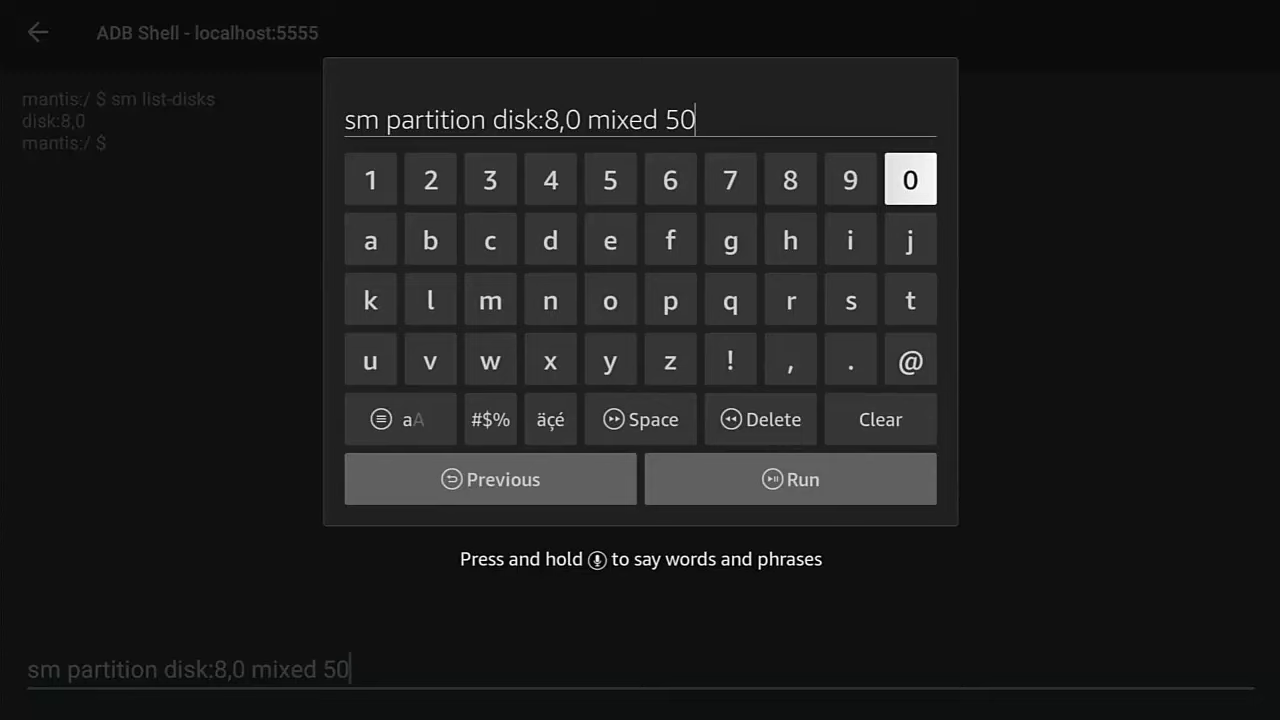
Step: Remove "mixed 50" from the end of the partition command
key(Down)
key(Down)
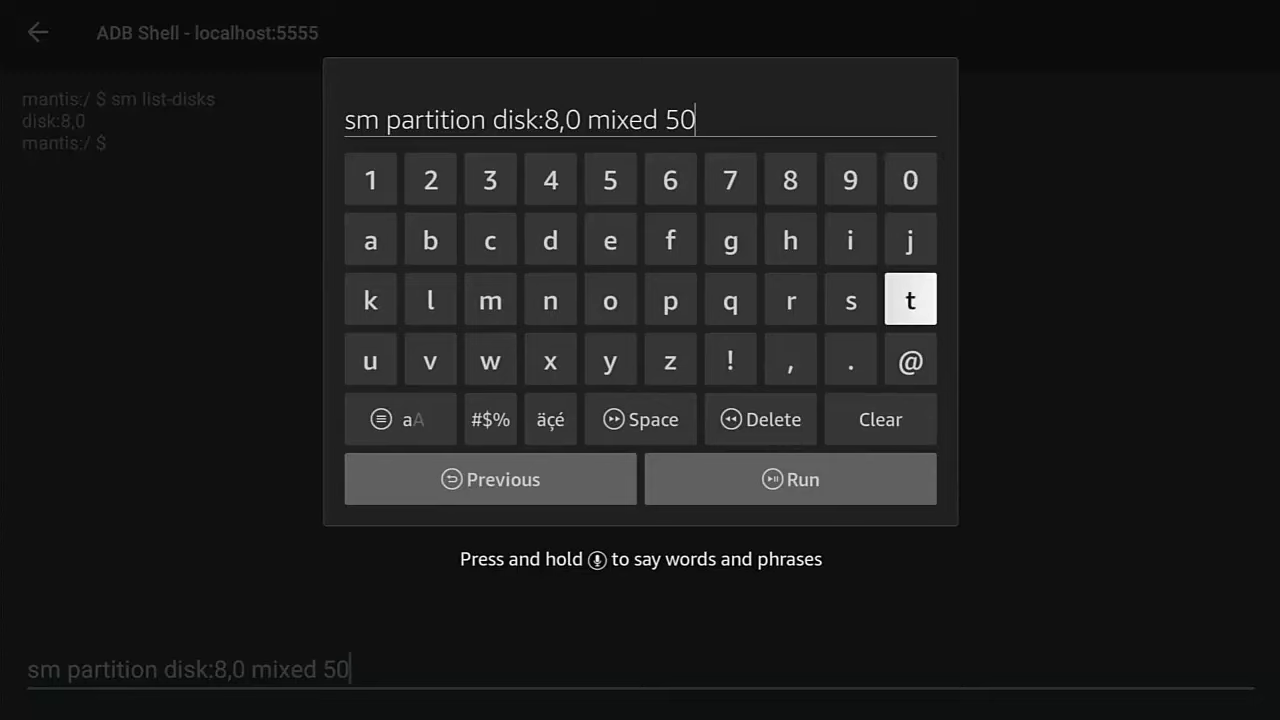
key(BackSpace)
key(BackSpace)
key(BackSpace)
key(BackSpace)
key(BackSpace)
key(BackSpace)
key(BackSpace)
key(BackSpace)
Step: Complete the command as "sm partition disk:8,0 private", run it and close the on-screen keyboard
text(private)
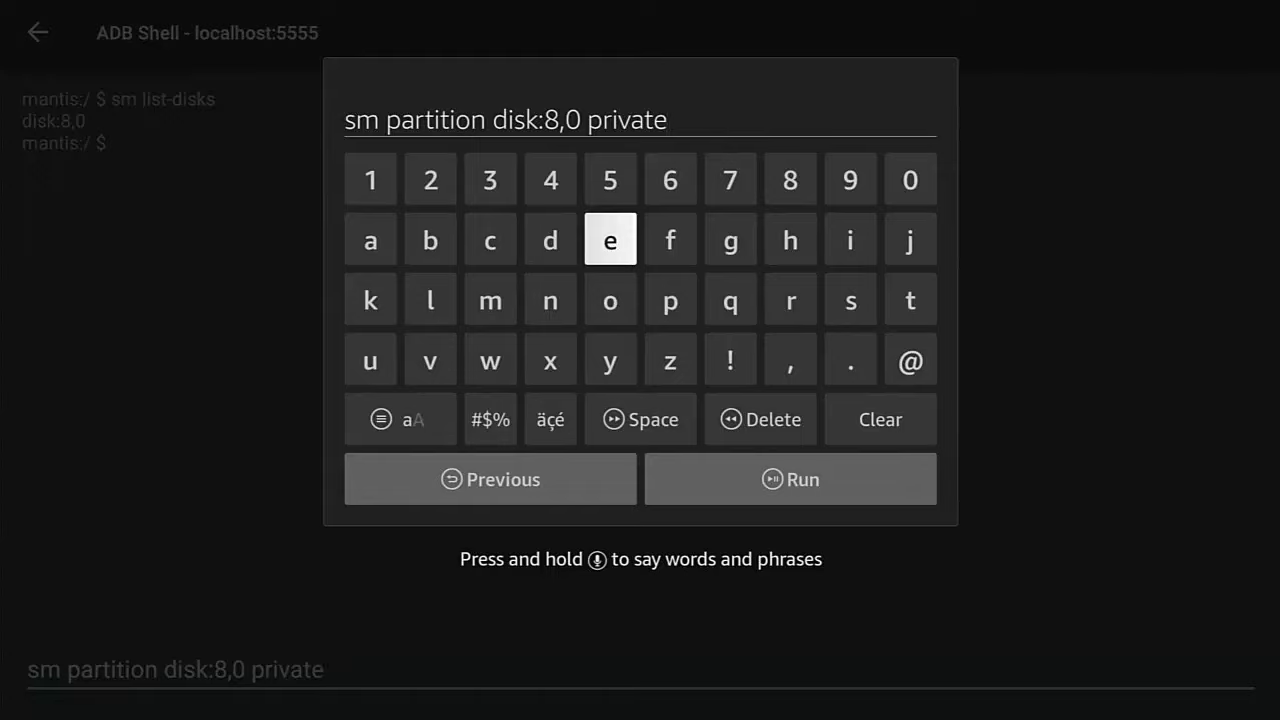
key(XF86AudioPlay)
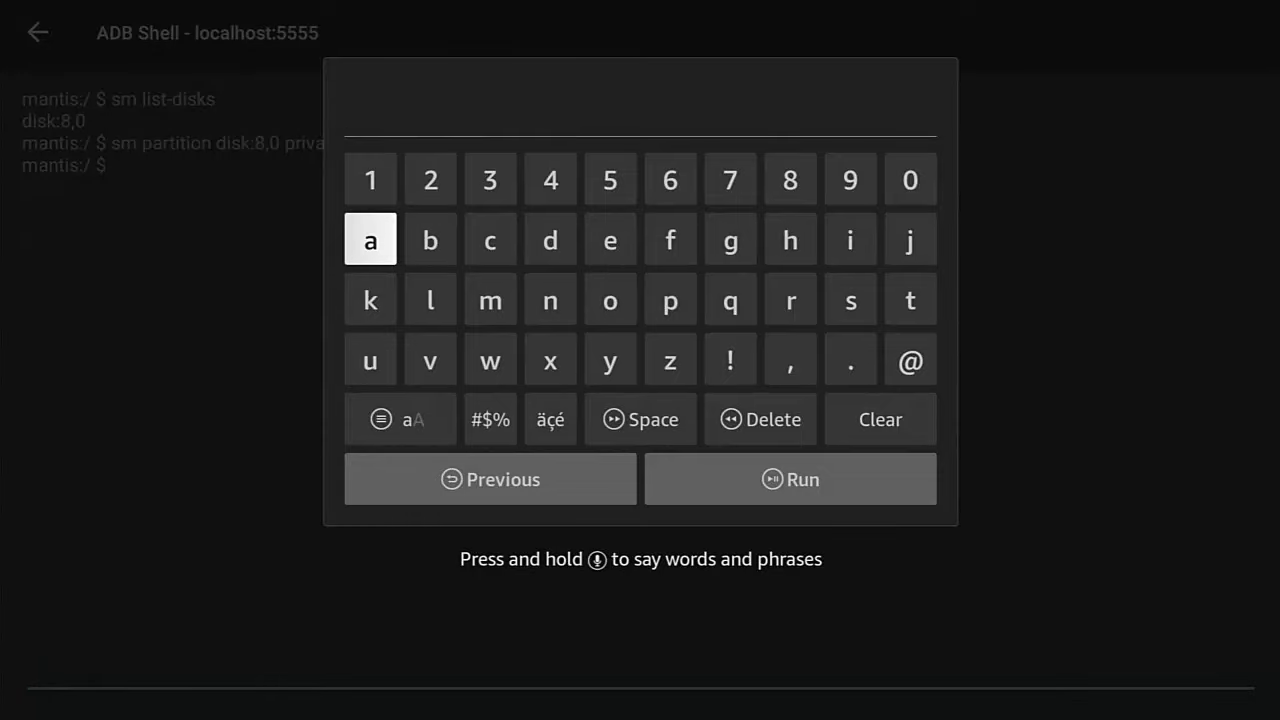
key(Escape)
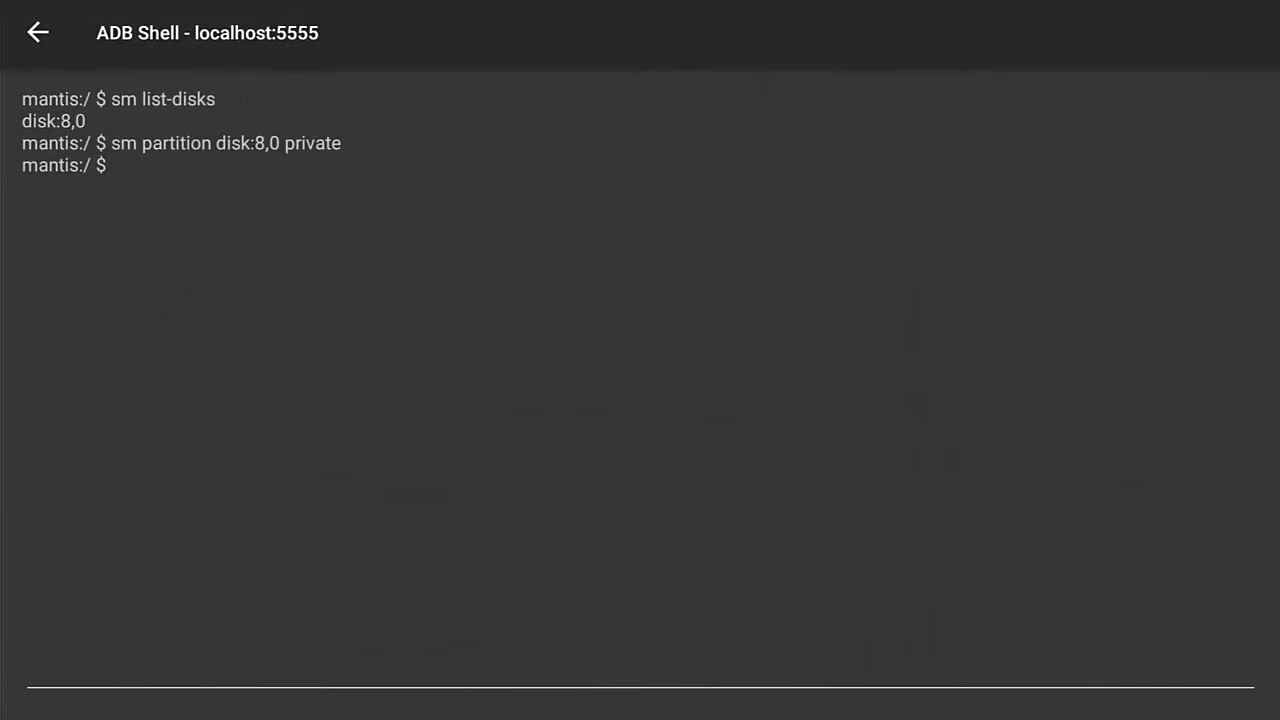
Step: Leave the ADB shell app and return to the Fire TV home screen
key(Escape)
key(Escape)
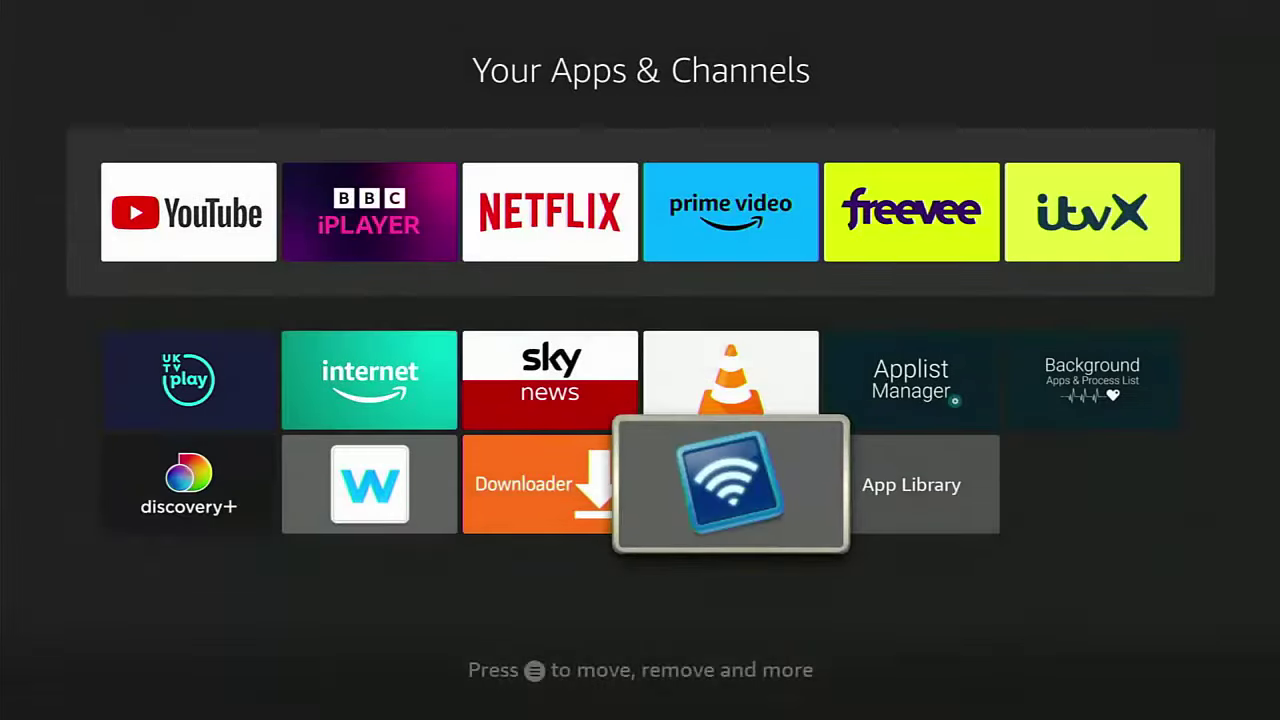
key(Up)
key(Up)
key(Escape)
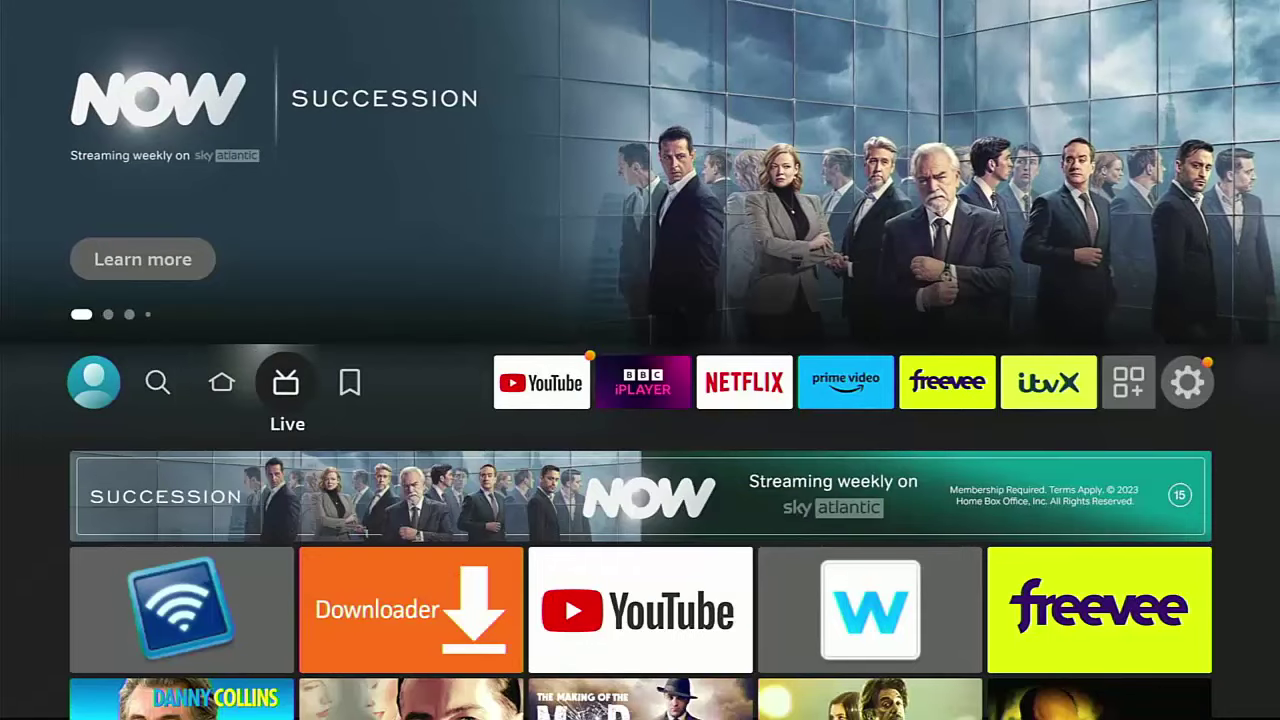
Step: Open the device's About information under My Fire TV settings and check its Storage entry
key(Right)
key(Right)
key(Right)
key(Right)
key(Right)
key(Right)
key(Right)
key(Right)
key(Right)
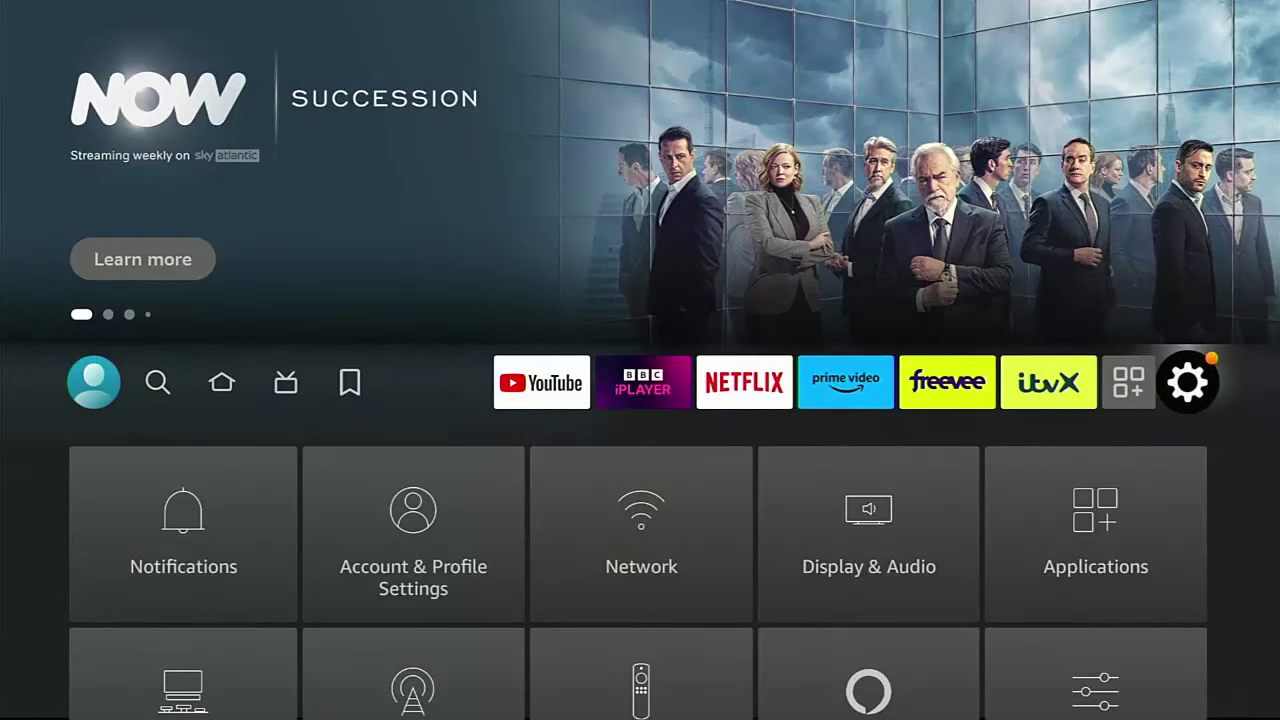
key(Down)
key(Down)
key(Down)
key(Return)
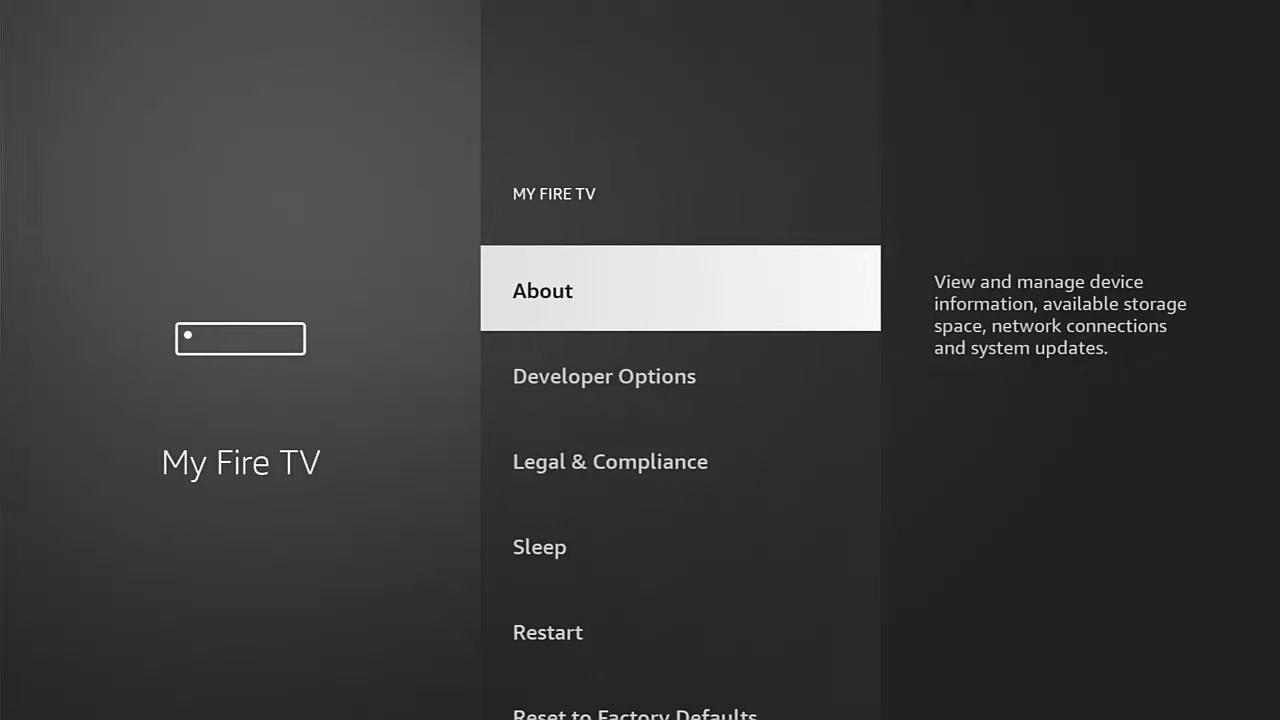
key(Return)
key(Down)
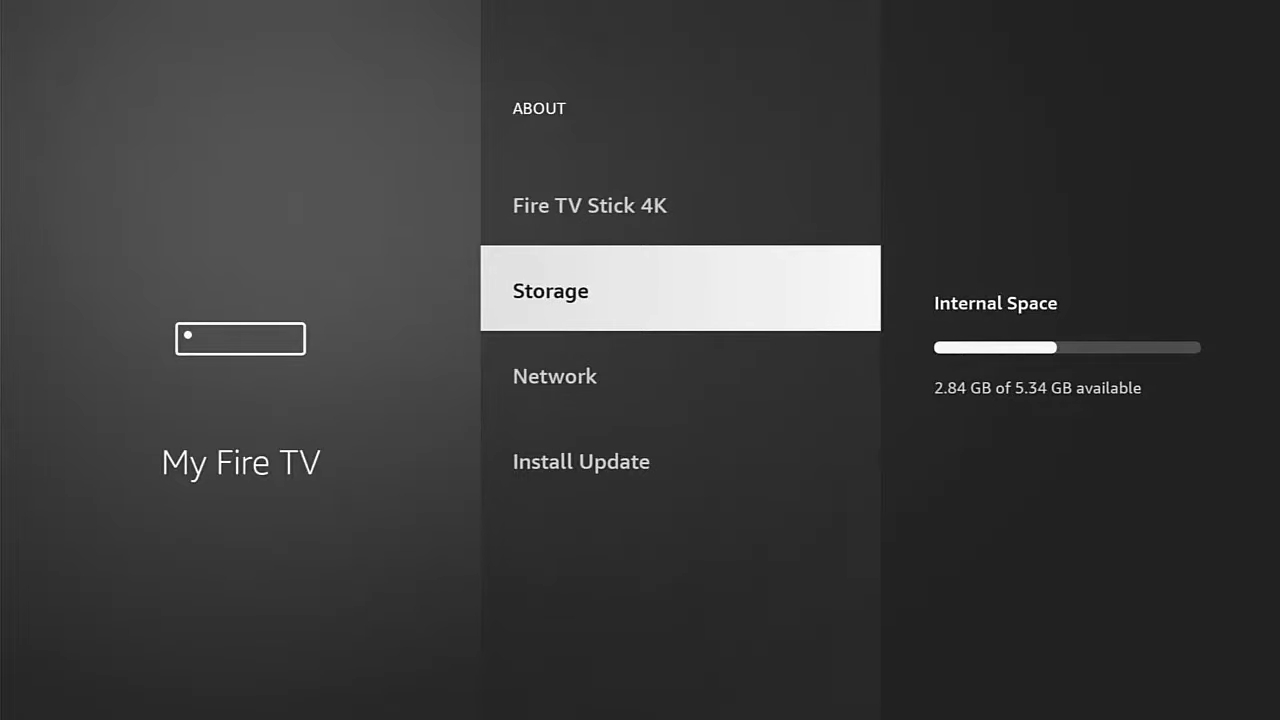
Step: Return to the home screen and open the Fire TV text search
key(Home)
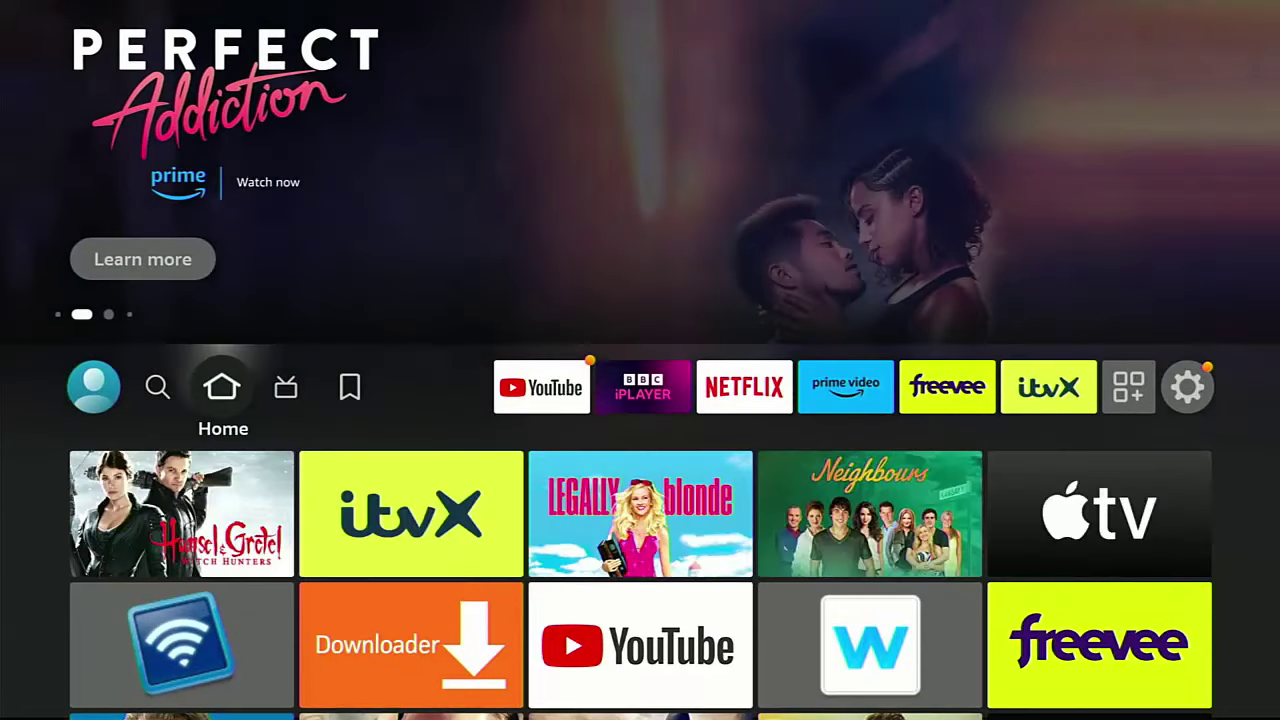
key(Left)
key(Down)
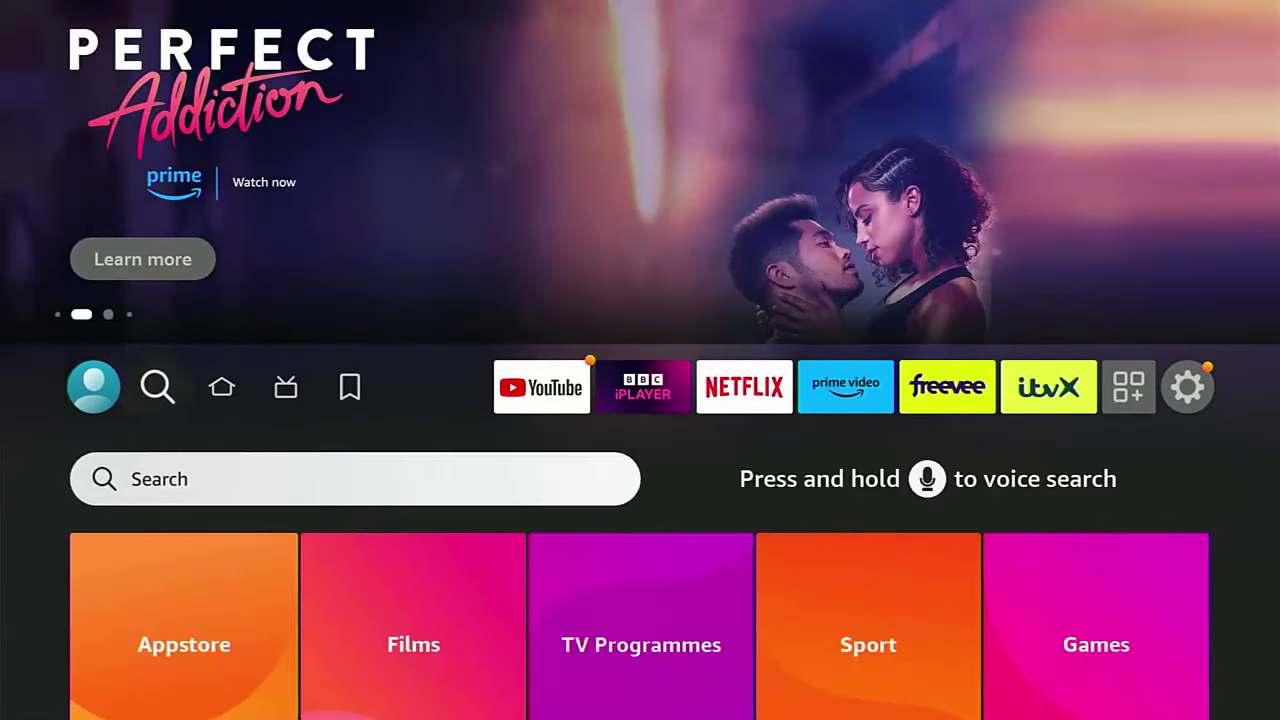
key(Return)
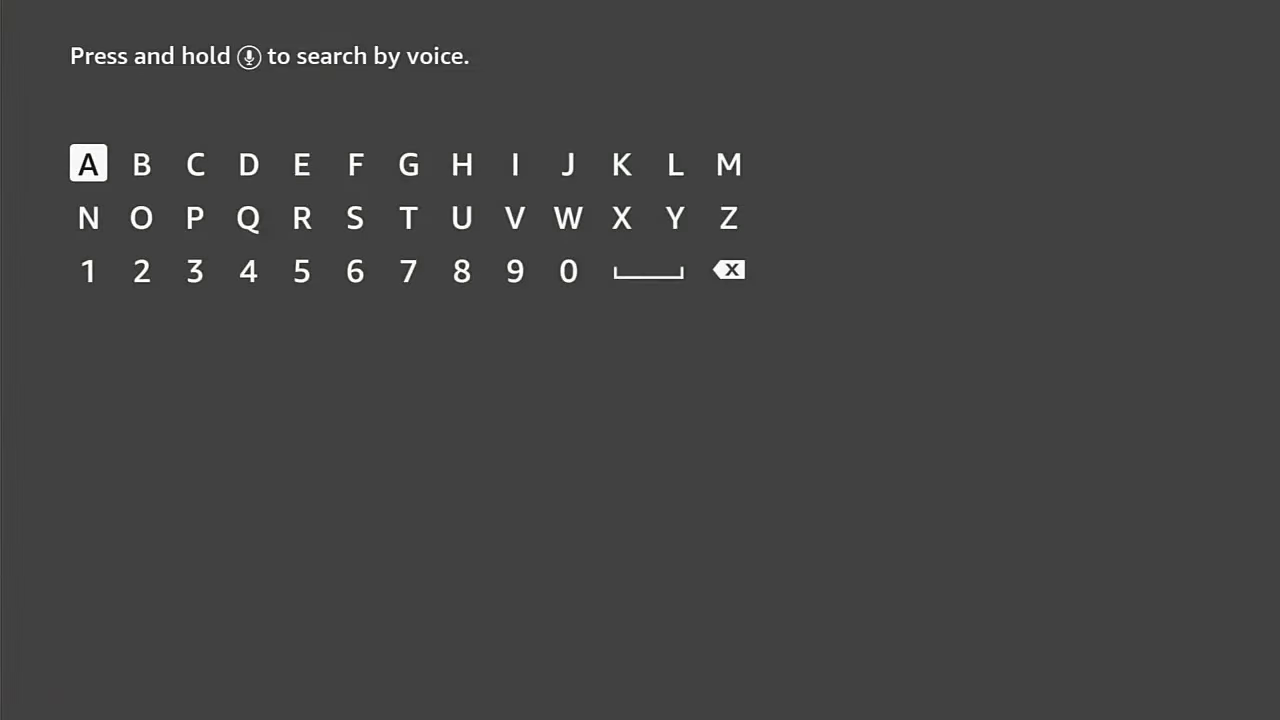
Step: Enter "X P" as the search text
key(Down)
key(Right)
key(Right)
key(Right)
key(Right)
key(Right)
key(Right)
key(Right)
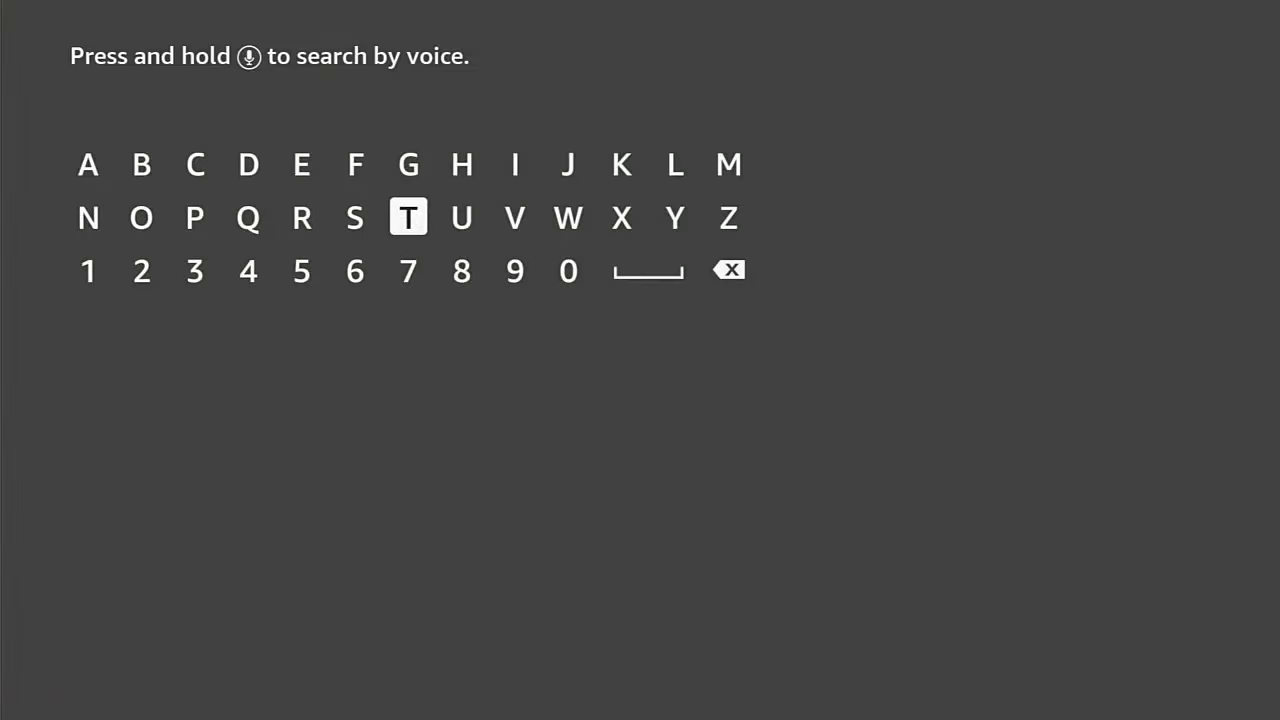
key(Right)
key(Right)
key(Right)
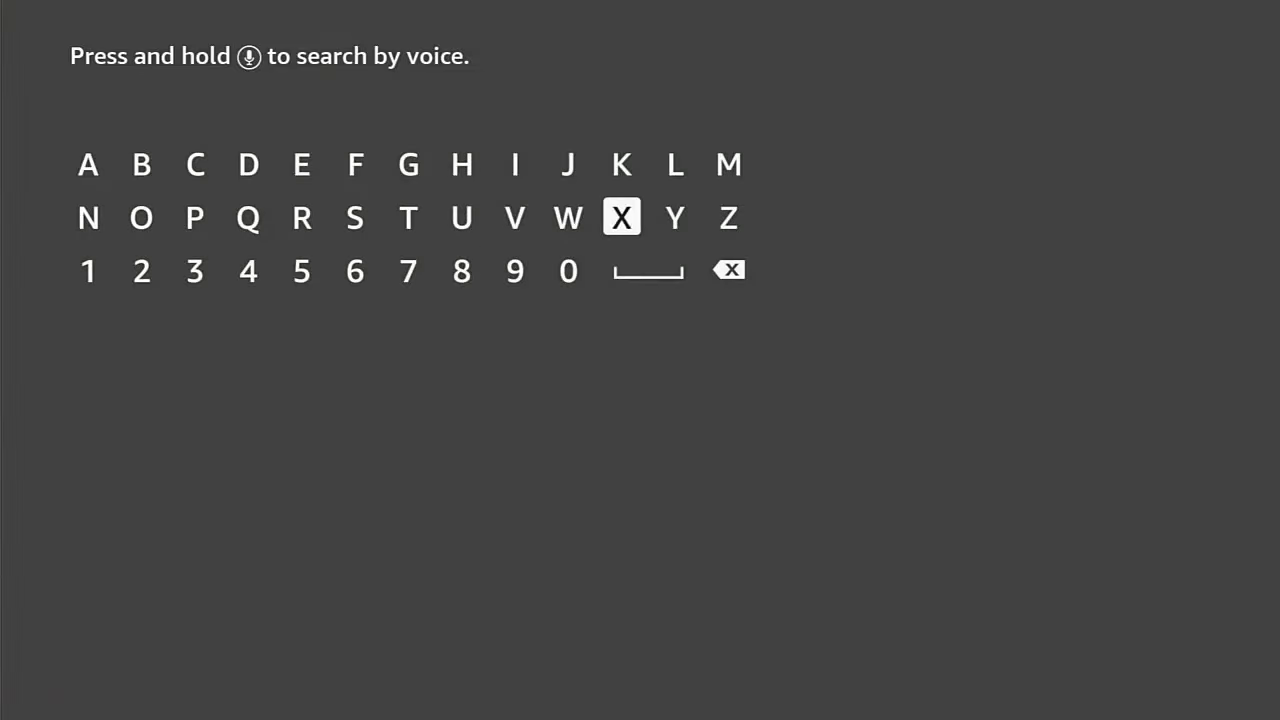
key(Return)
key(Down)
key(Return)
key(Up)
key(Left)
key(Left)
key(Left)
key(Left)
key(Left)
key(Left)
key(Left)
key(Left)
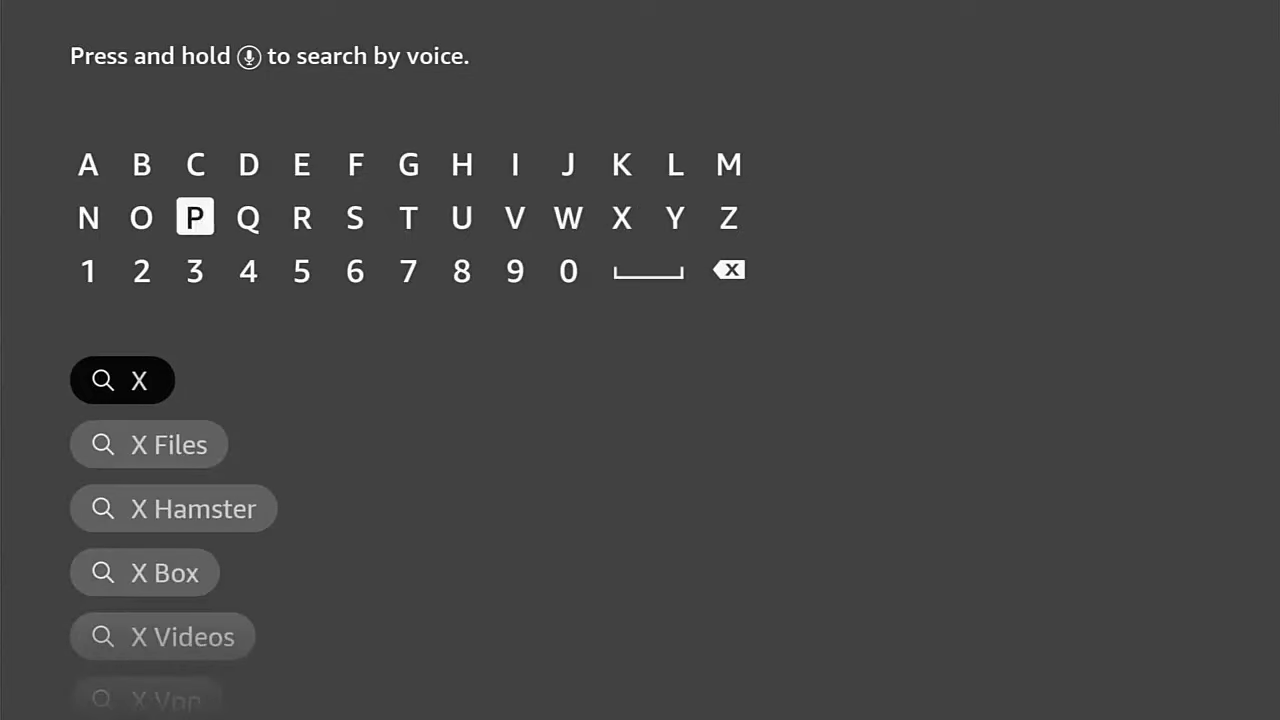
key(Return)
Step: Install X-plore File Manager from the "X Plore File Manager" search suggestion and return to the home screen
key(Right)
key(Right)
key(Down)
key(Down)
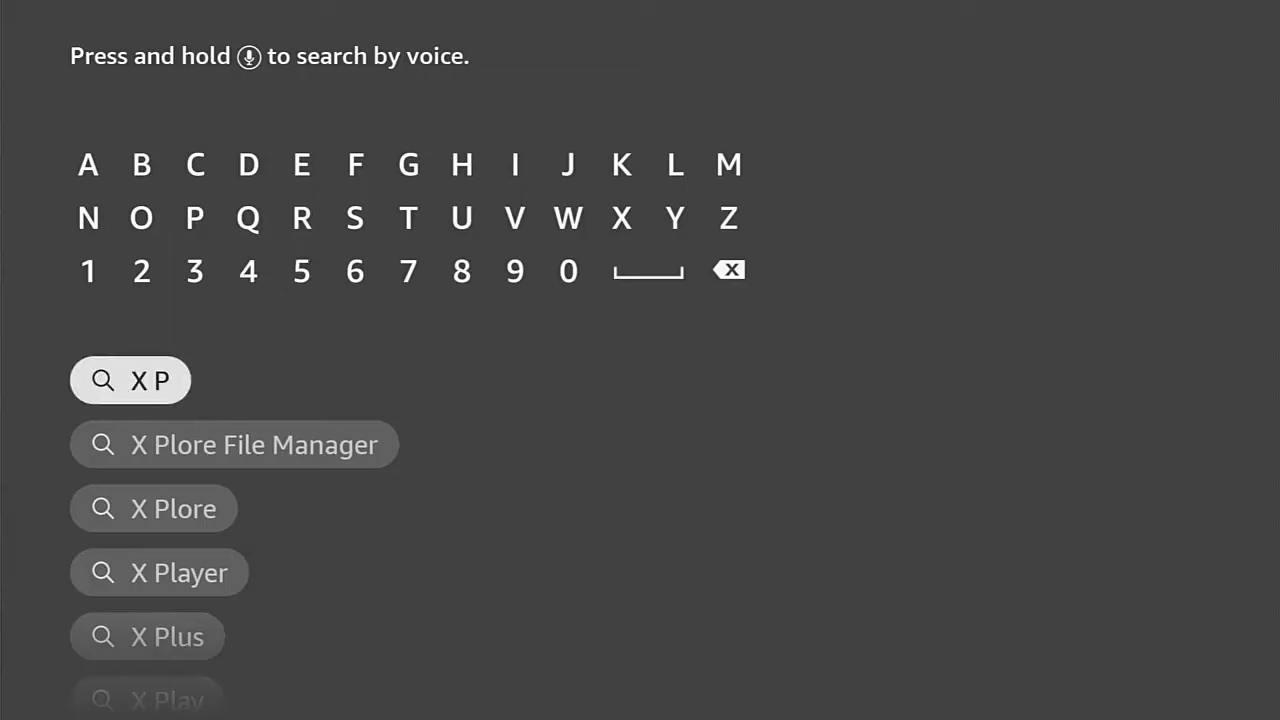
key(Down)
key(Return)
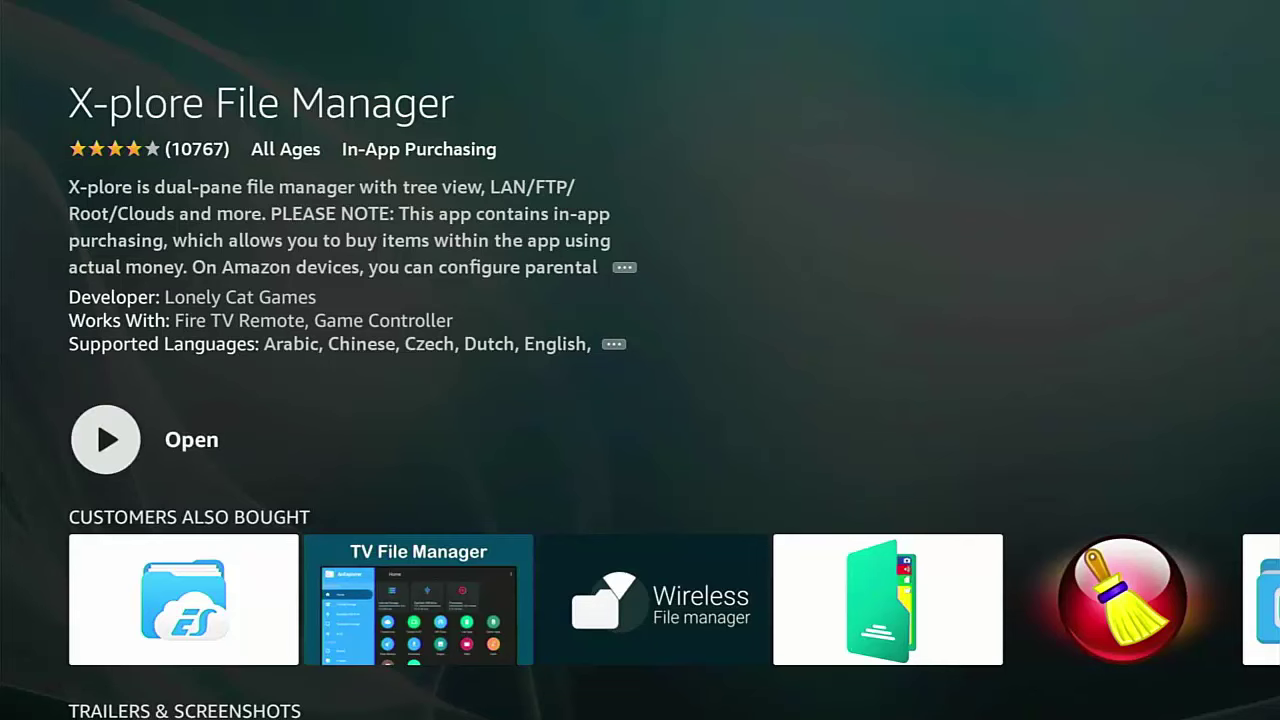
key(Home)
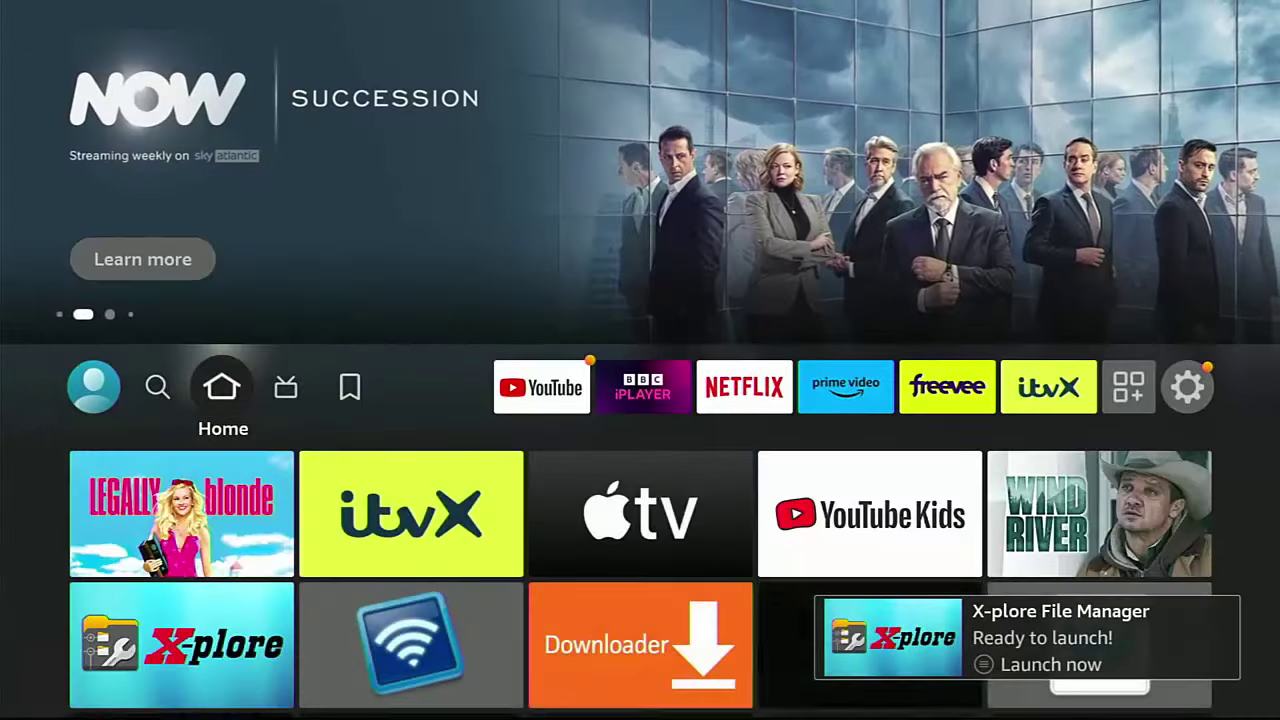
Step: Open the Applications section of the Fire TV settings from the home screen
key(Right)
key(Right)
key(Right)
key(Right)
key(Right)
key(Right)
key(Right)
key(Right)
key(Right)
key(Right)
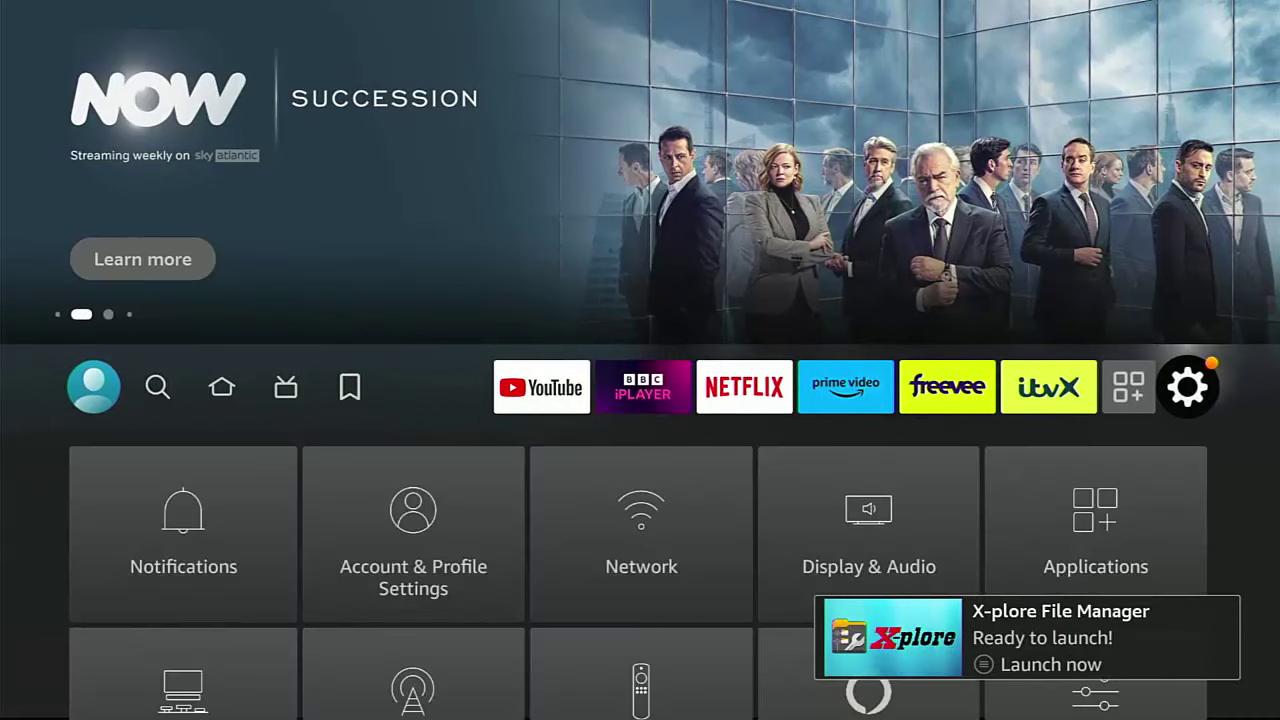
key(Down)
key(Right)
key(Right)
key(Right)
key(Right)
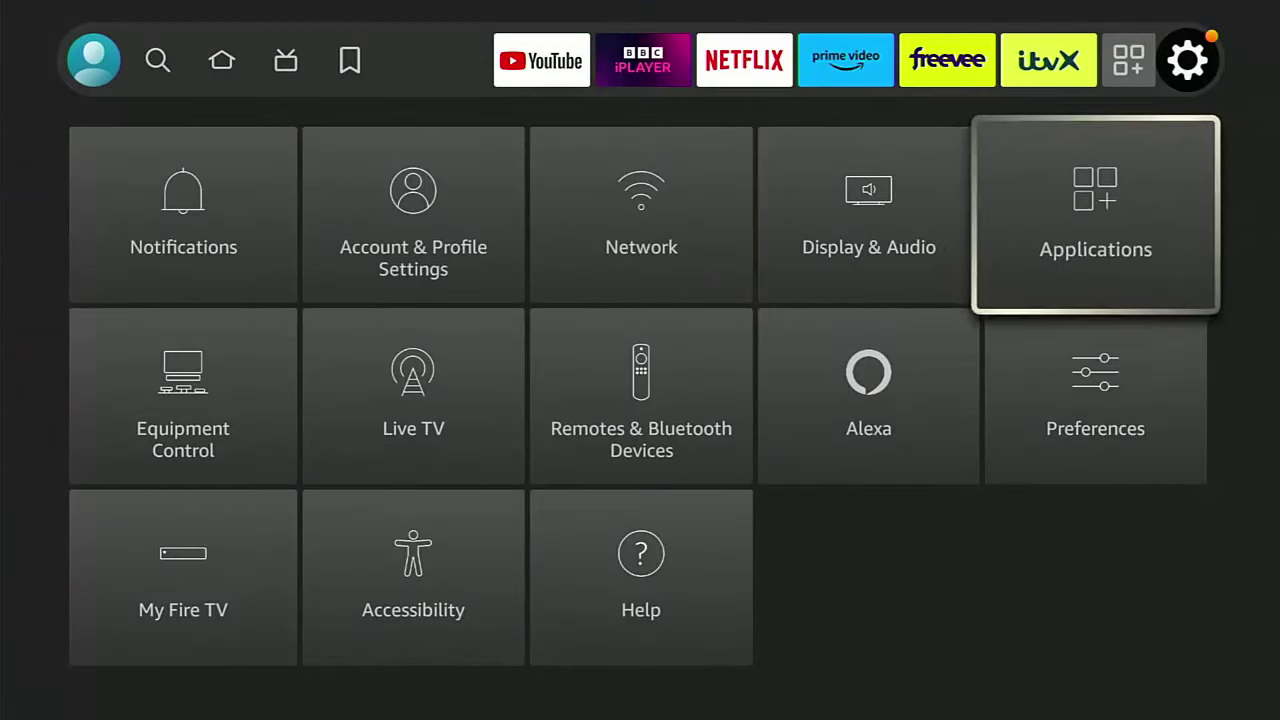
key(Return)
Step: Check the internal space under Manage Installed Applications and open the list of installed apps
key(Down)
key(Down)
key(Down)
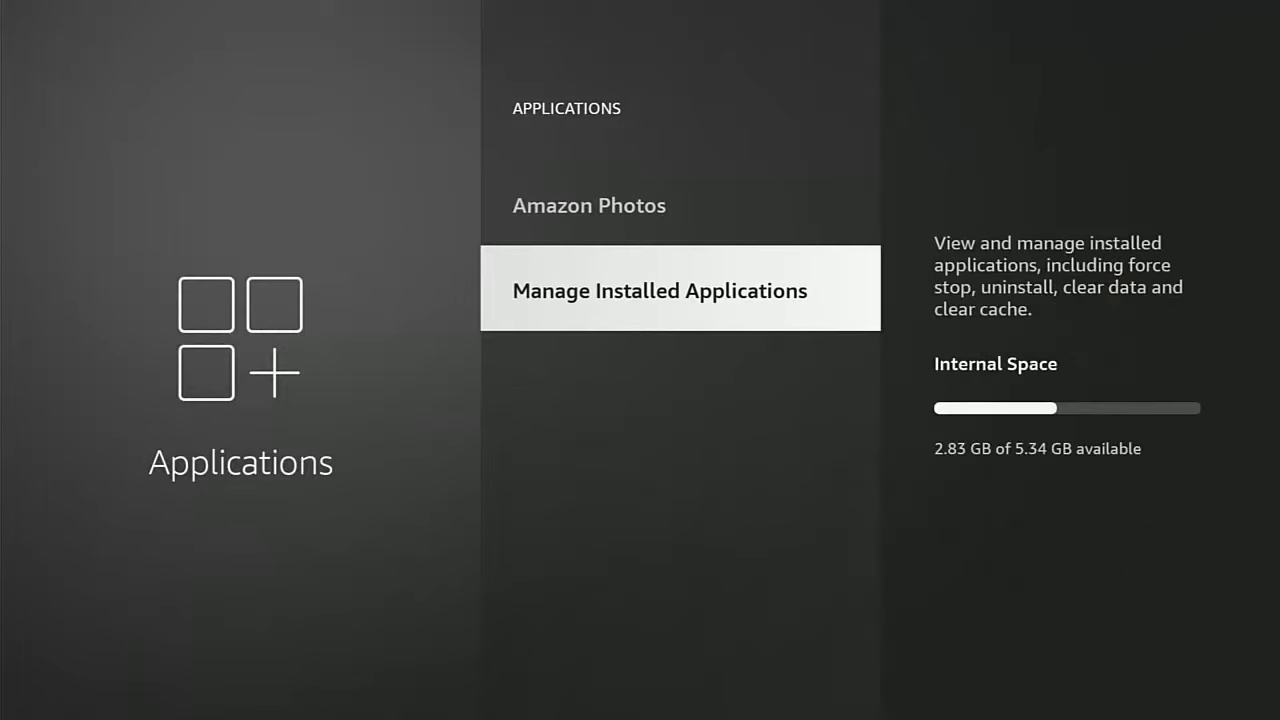
key(Return)
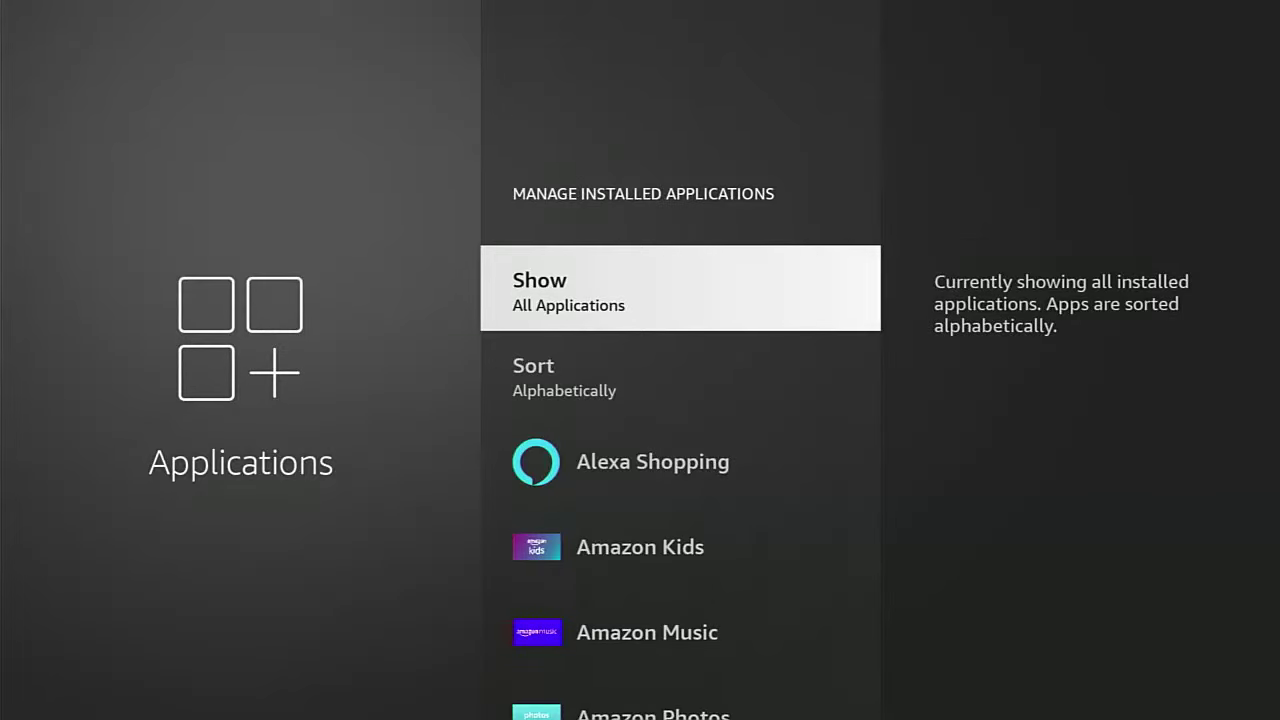
Step: Find X-plore in the installed applications list and check its storage details and USB marker
key(Down)
key(Down)
key(Down)
key(Down)
key(Down)
key(Down)
key(Down)
key(Down)
key(Down)
key(Down)
key(Down)
key(Down)
key(Down)
key(Down)
key(Down)
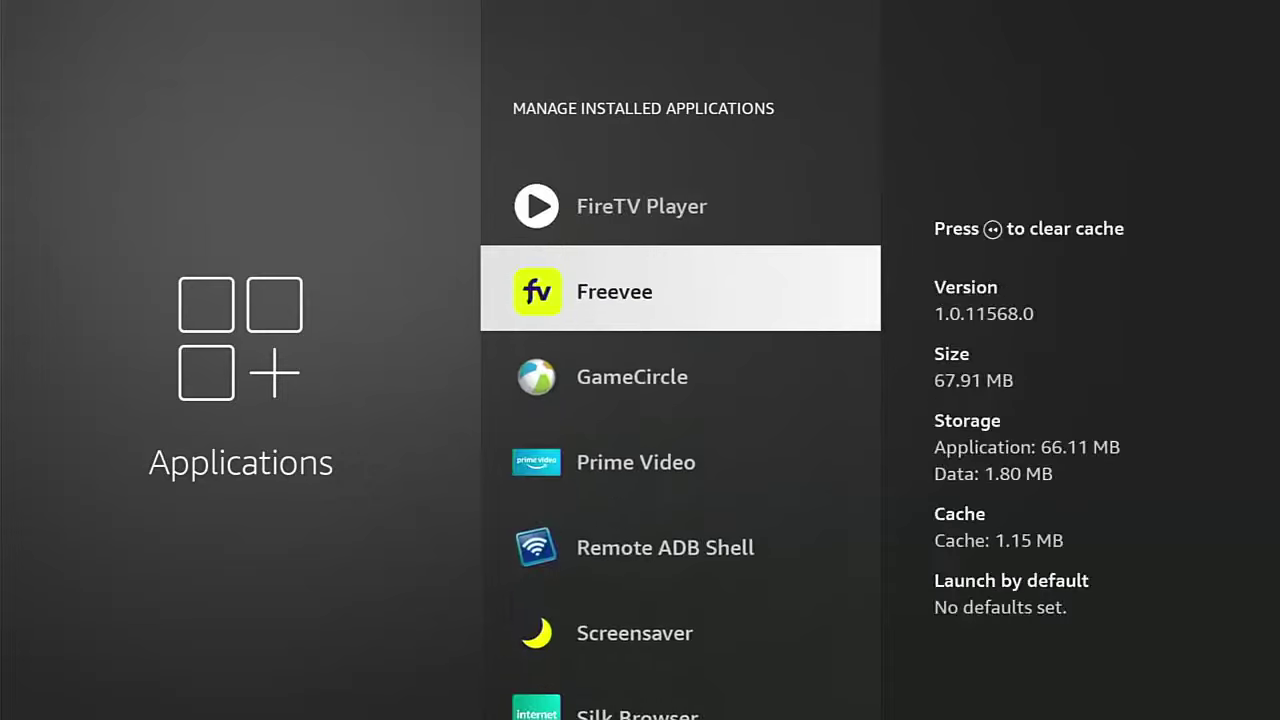
key(Down)
key(Down)
key(Down)
key(Down)
key(Down)
key(Down)
key(Down)
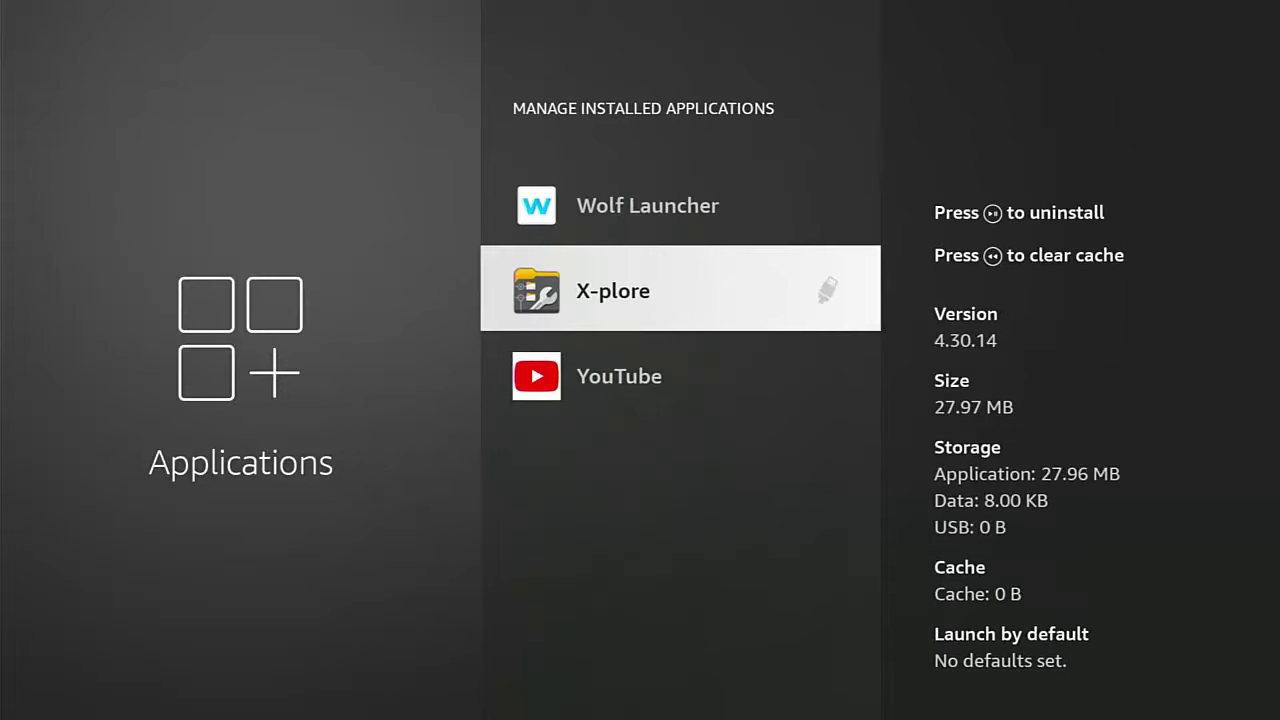
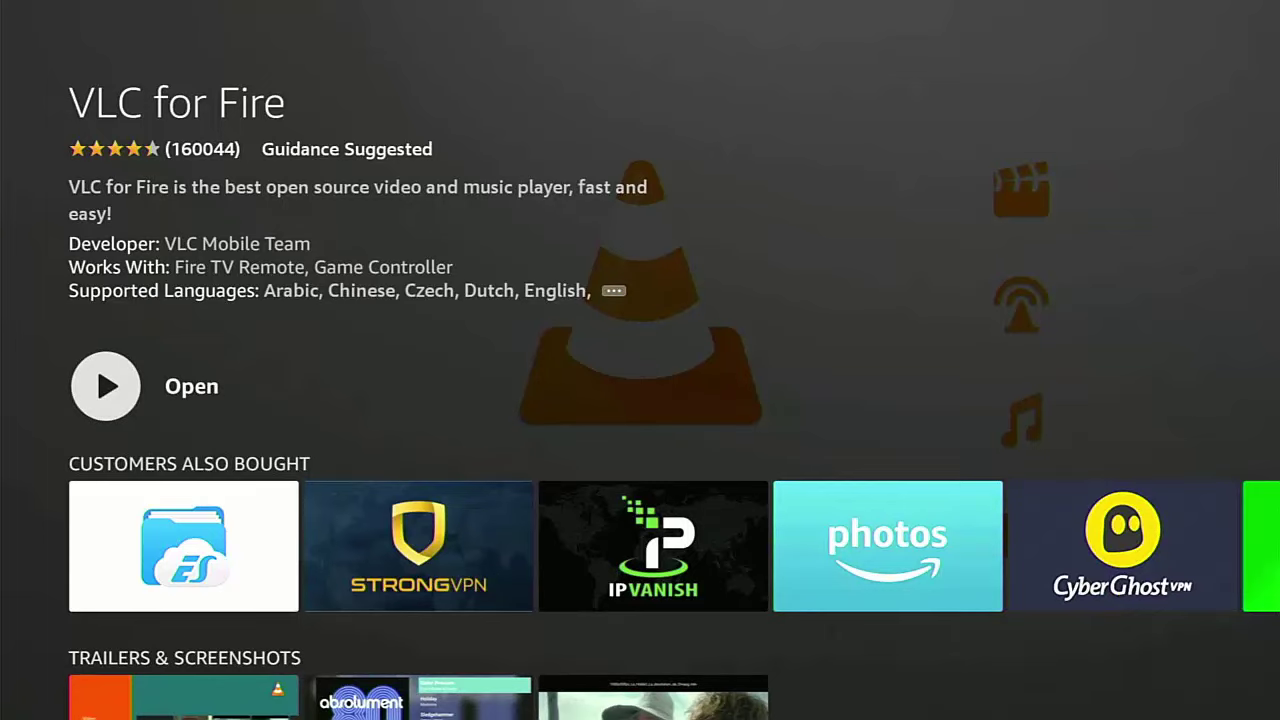
Step: Leave the VLC for Fire store page for the home screen and open the Applications settings
key(Home)
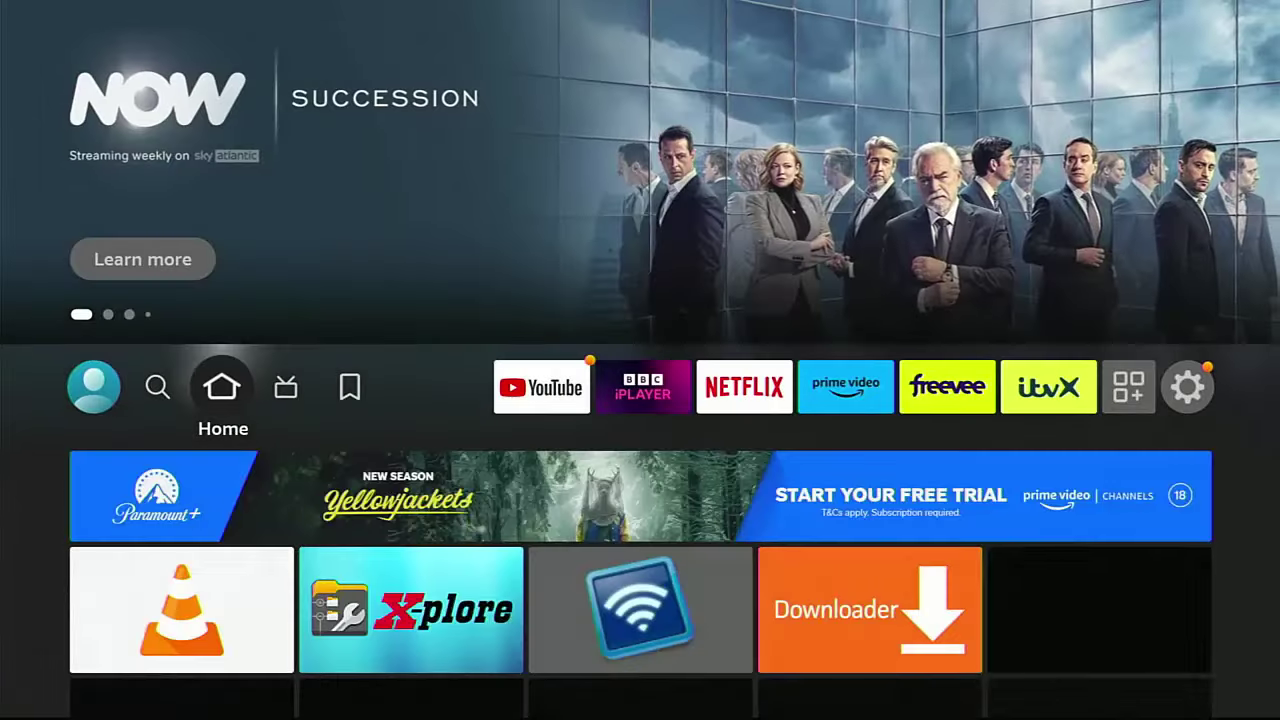
key(Right)
key(Right)
key(Right)
key(Right)
key(Right)
key(Right)
key(Right)
key(Right)
key(Right)
key(Right)
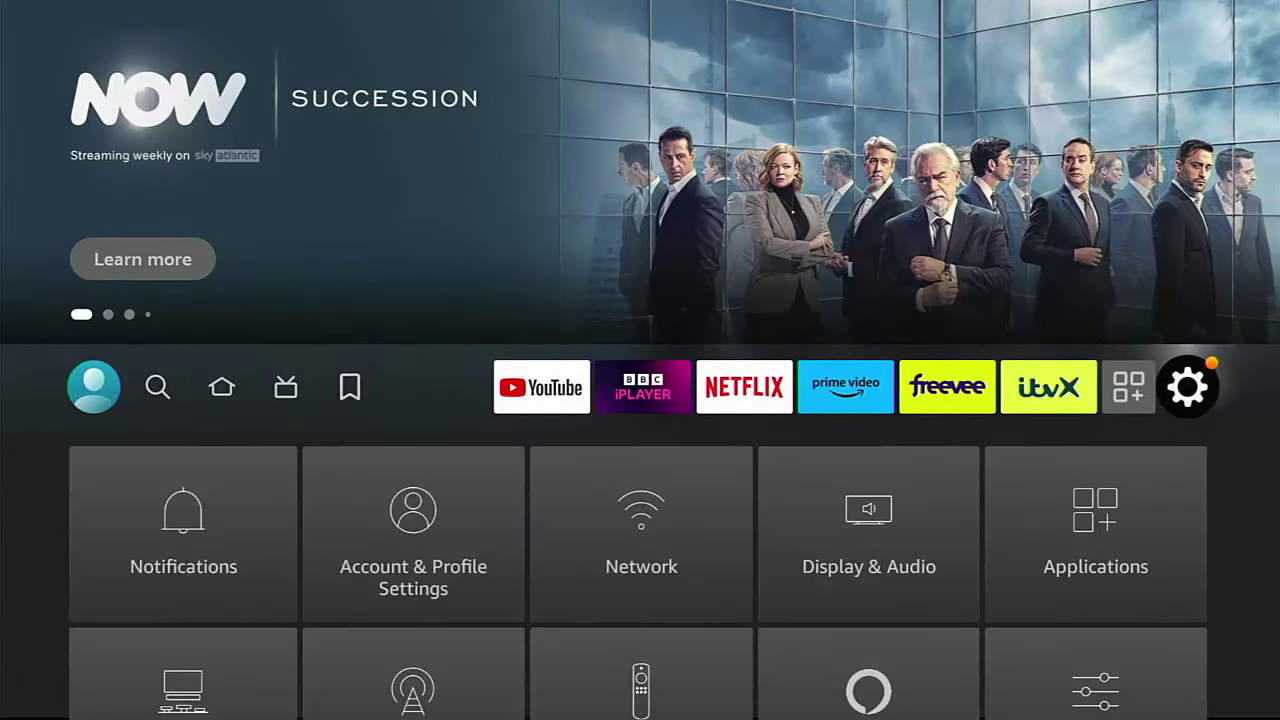
key(Down)
key(Right)
key(Right)
key(Right)
key(Right)
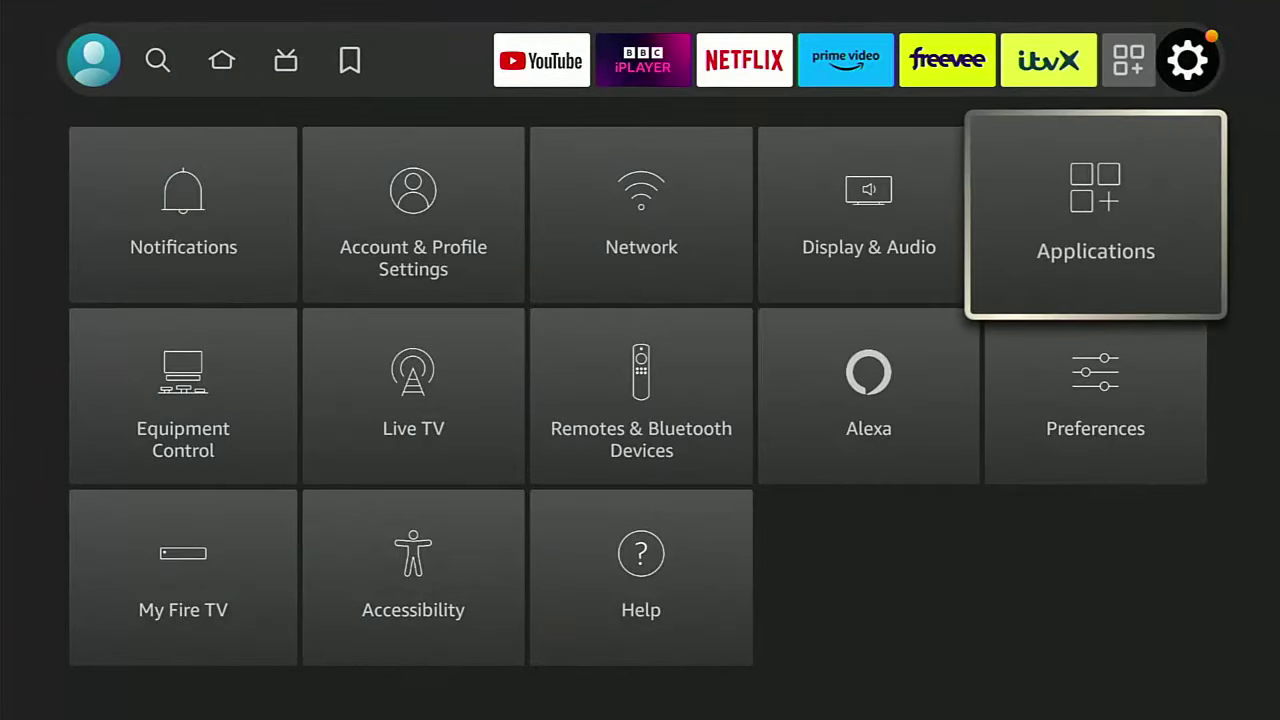
key(Return)
Step: Check the available internal space again and open Manage Installed Applications
key(Down)
key(Down)
key(Down)
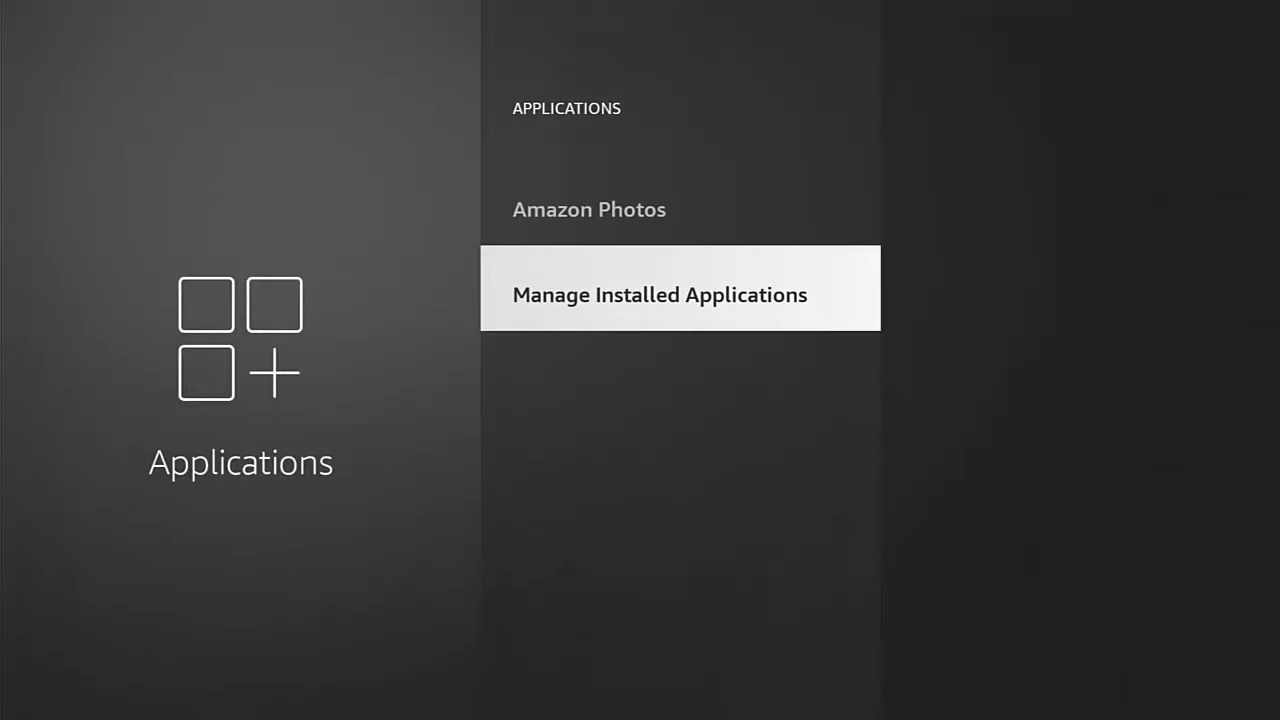
key(Return)
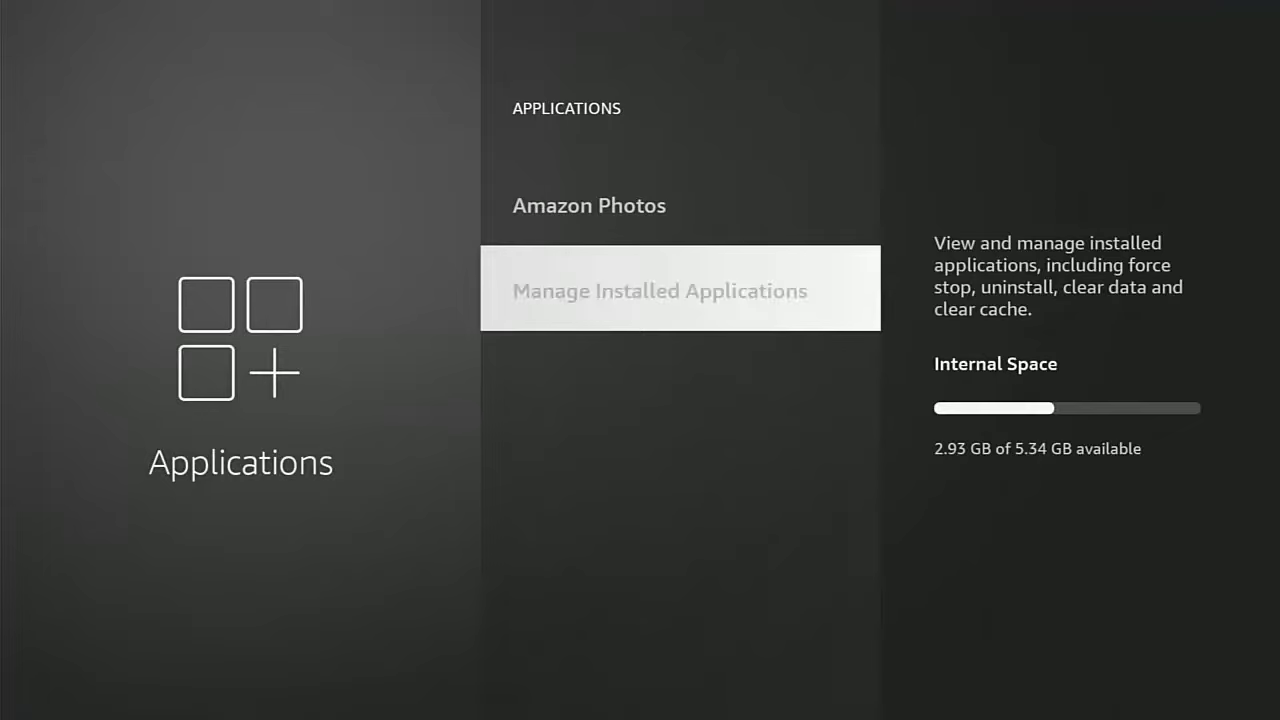
Step: Find VLC in the installed applications list and check its storage details and USB marker
key(Down)
key(Down)
key(Down)
key(Down)
key(Down)
key(Down)
key(Down)
key(Down)
key(Down)
key(Down)
key(Down)
key(Down)
key(Down)
key(Down)
key(Down)
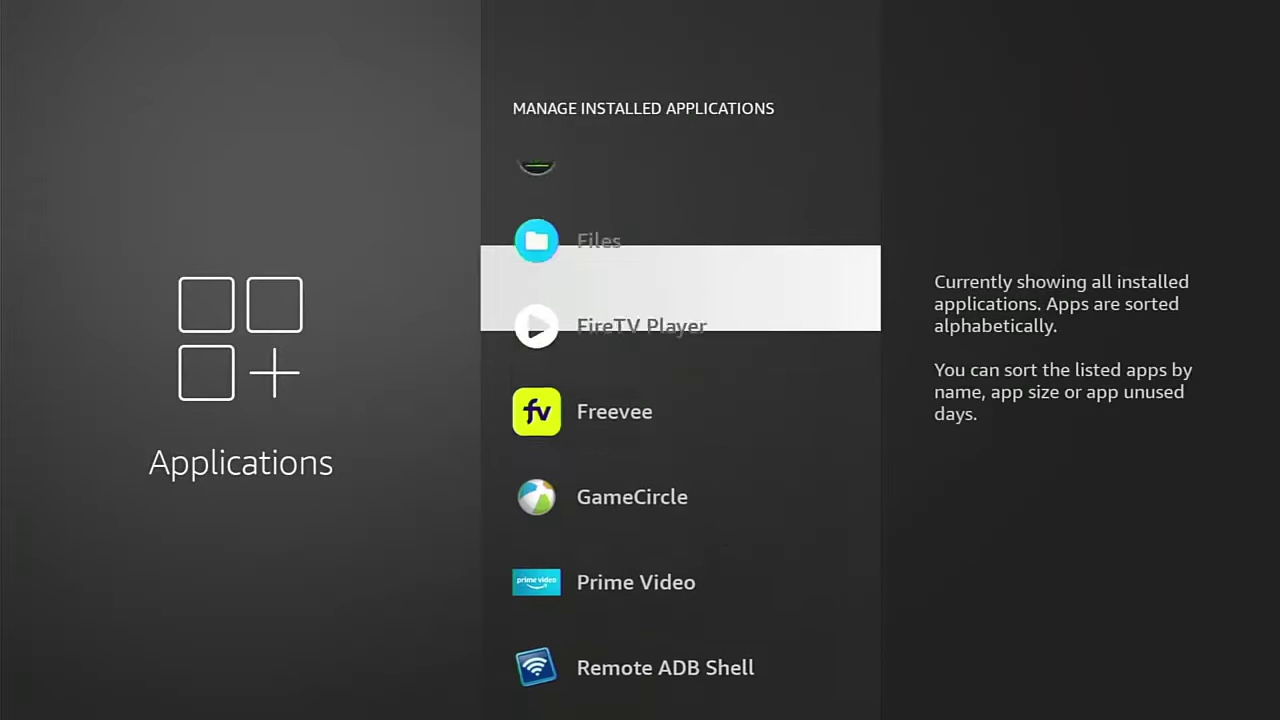
key(Down)
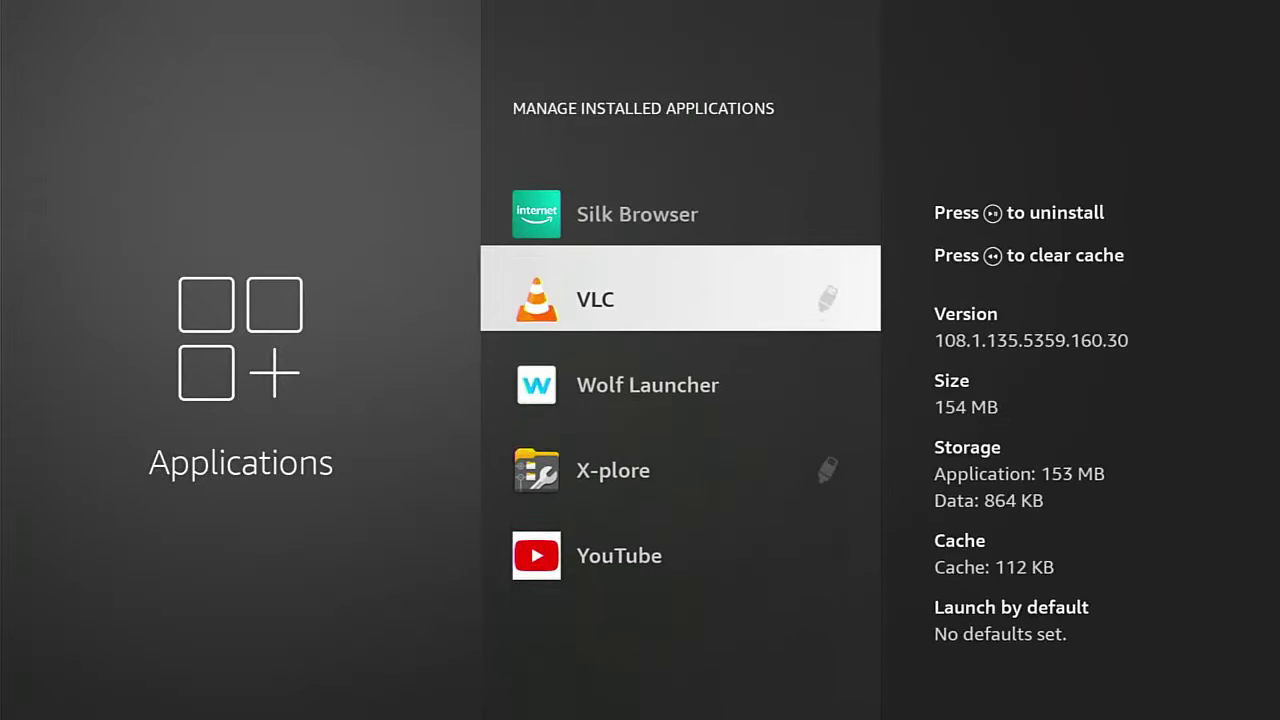